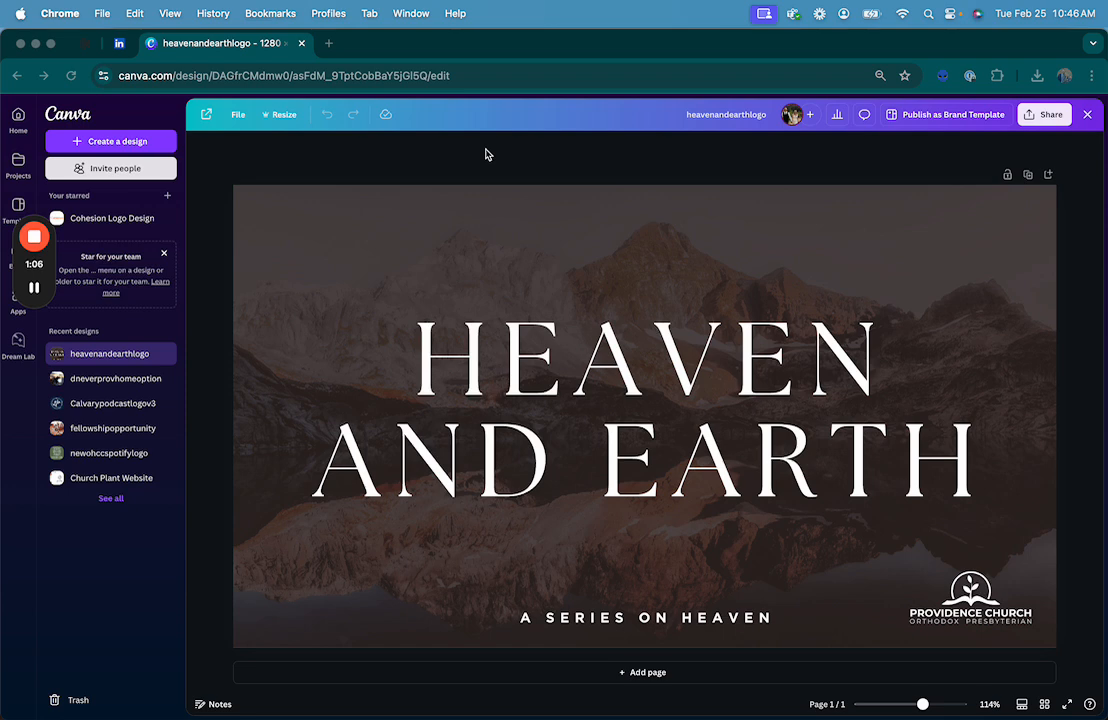
{"action": "left_click", "coordinate": [384, 225]}
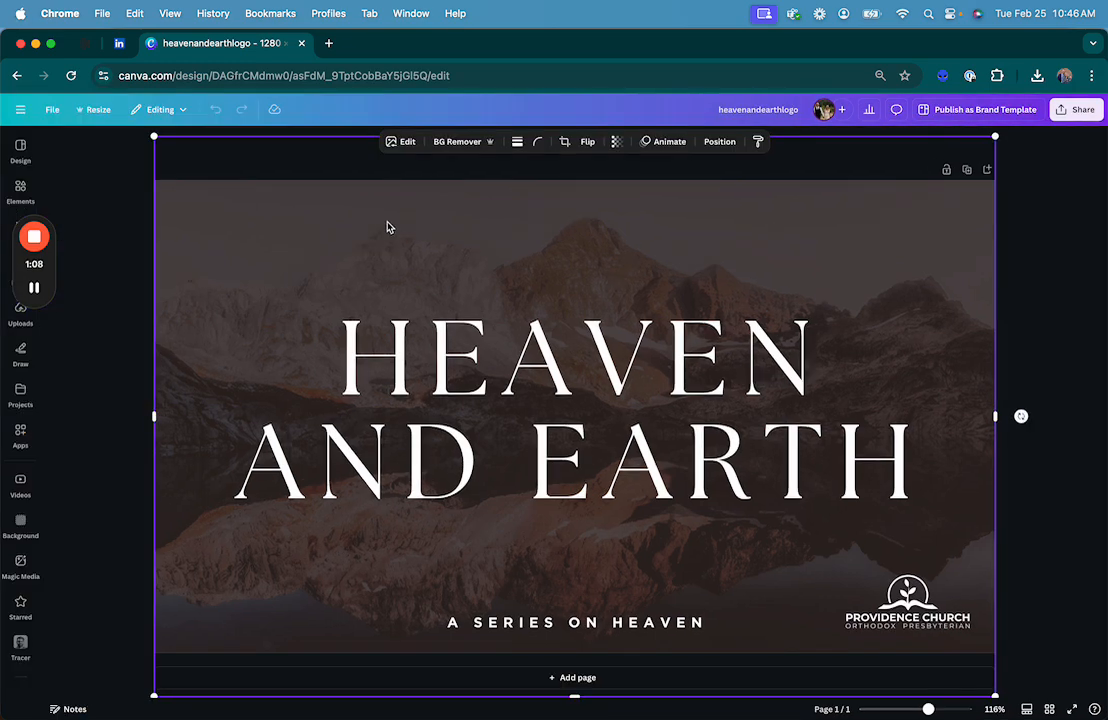
{"action": "left_click", "coordinate": [558, 357]}
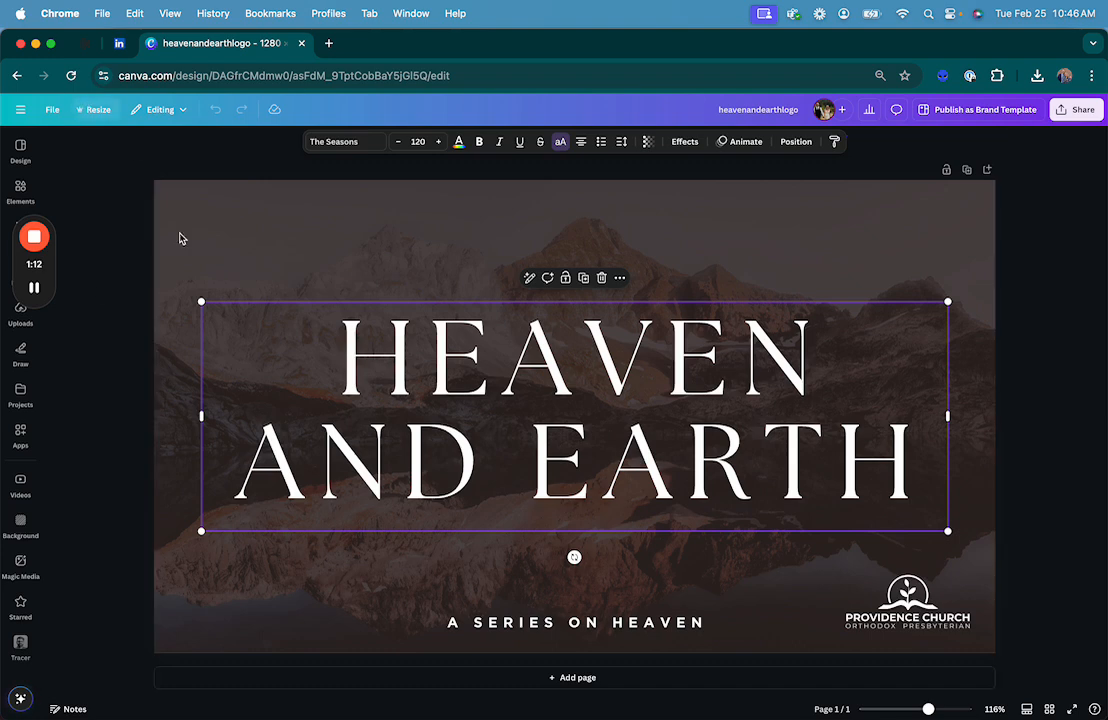
{"action": "left_click", "coordinate": [77, 157]}
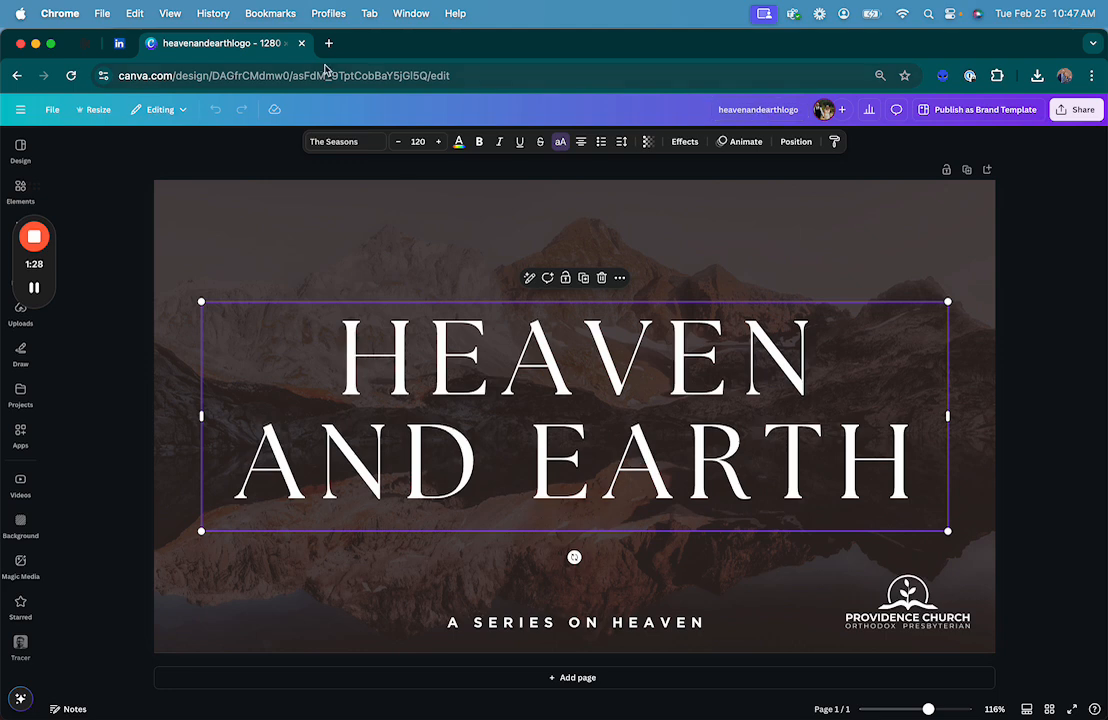
{"action": "left_click", "coordinate": [19, 115]}
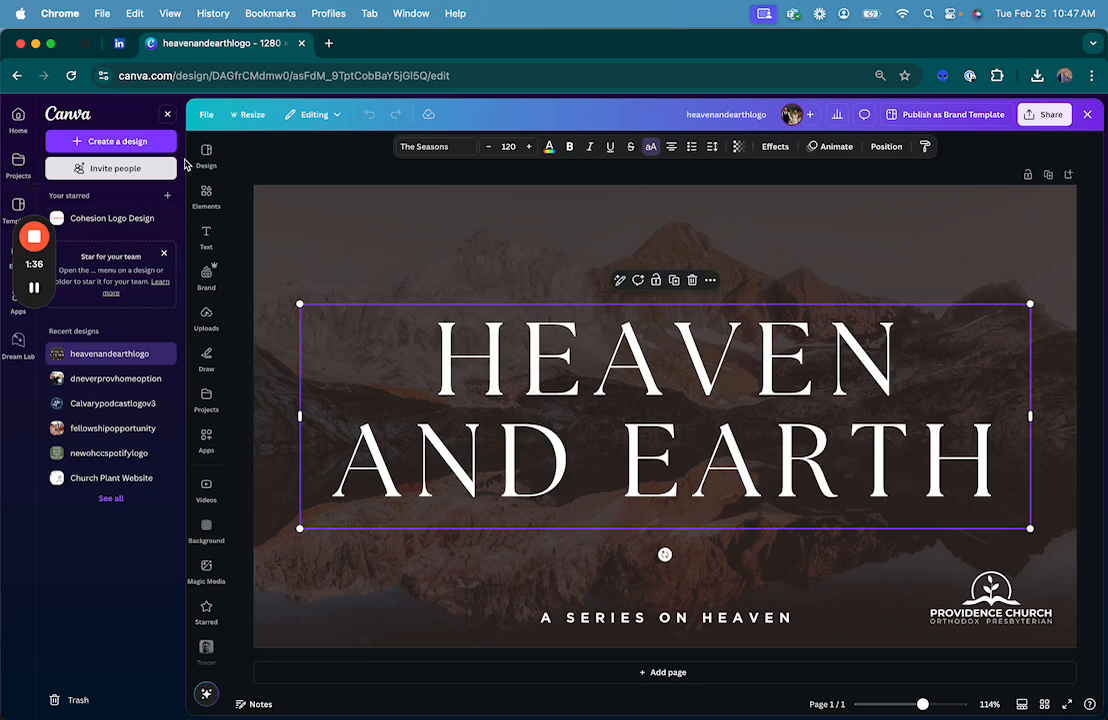
{"action": "left_click", "coordinate": [167, 114]}
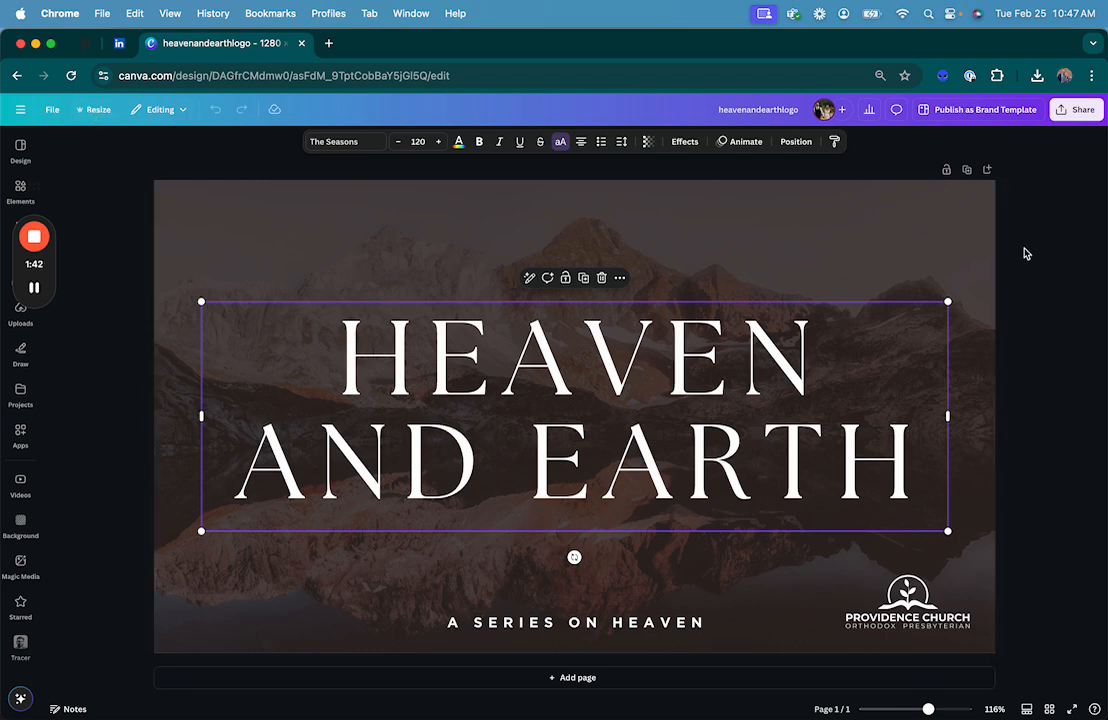
{"action": "left_click", "coordinate": [211, 212]}
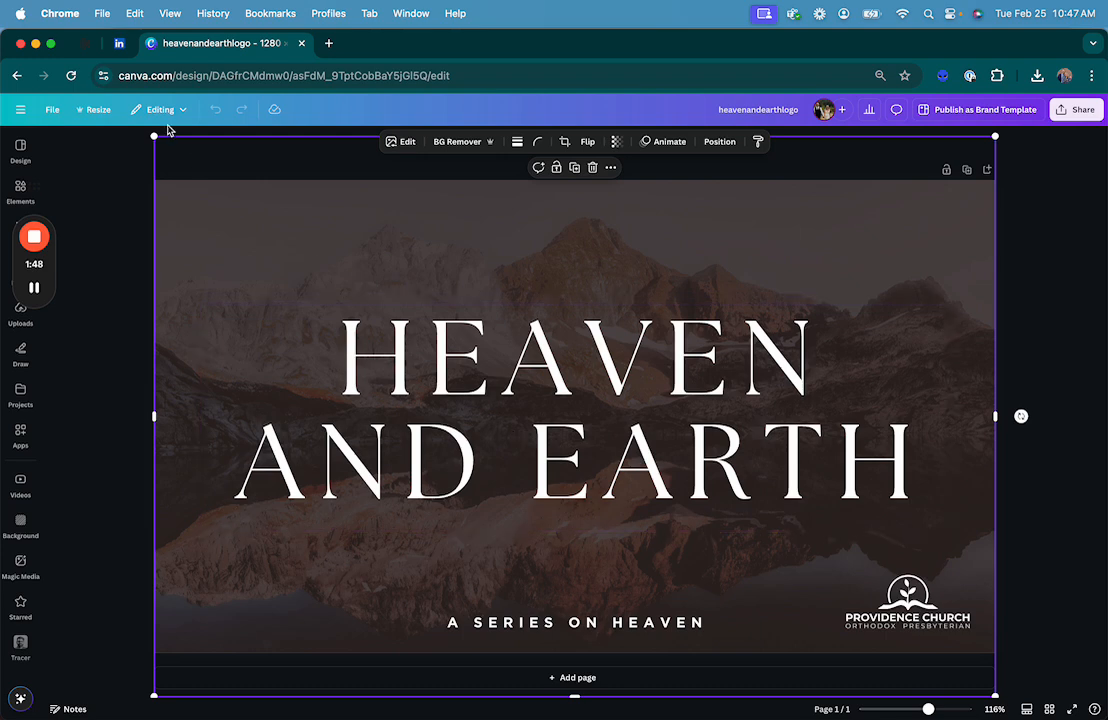
- Create a resized copy of the design as a Facebook Post (Landscape), 940 × 788 px, and open that copy
{"action": "left_click", "coordinate": [93, 110]}
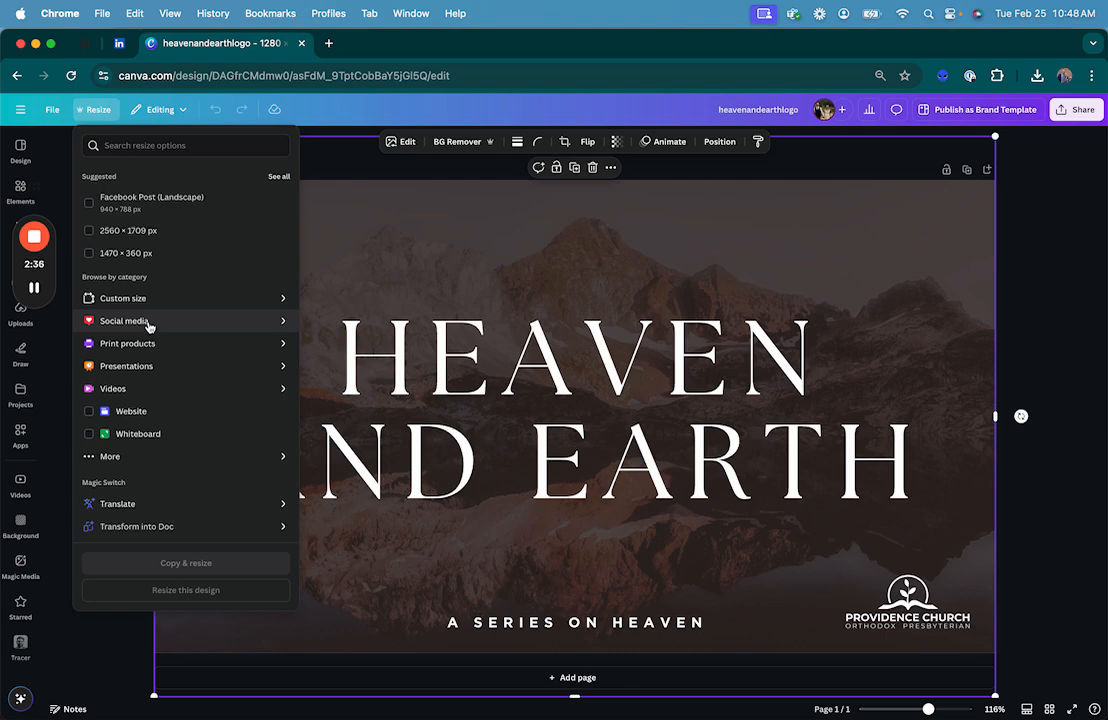
{"action": "left_click", "coordinate": [162, 323]}
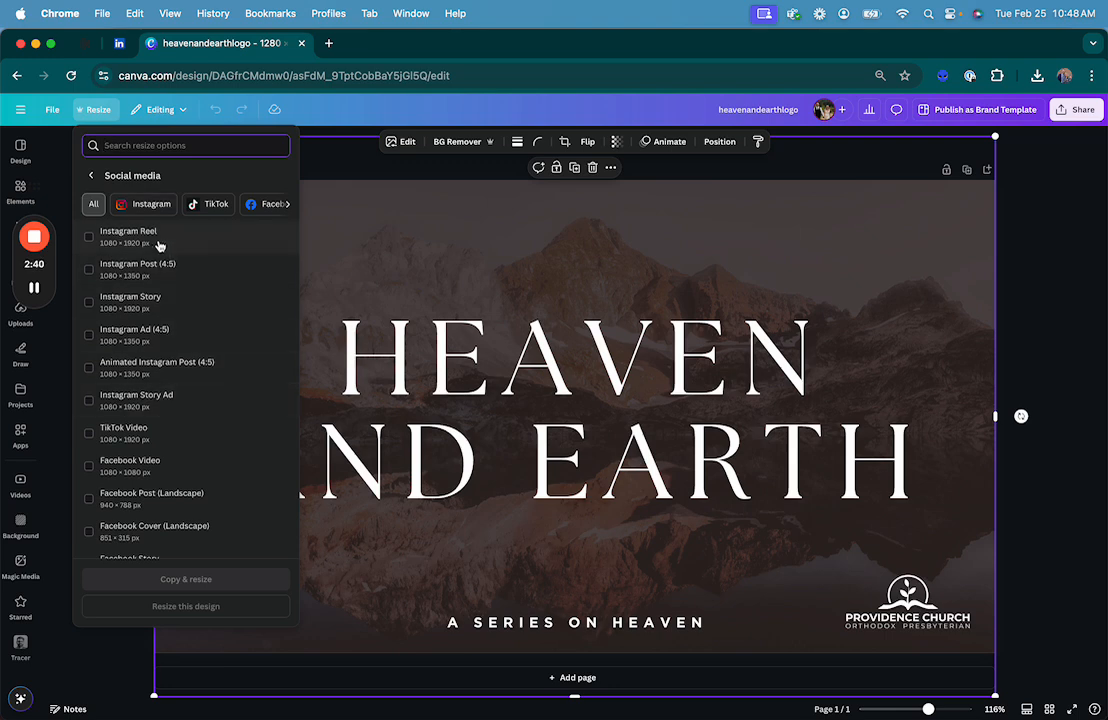
{"action": "scroll", "coordinate": [149, 398], "scroll_direction": "down", "scroll_amount": 5}
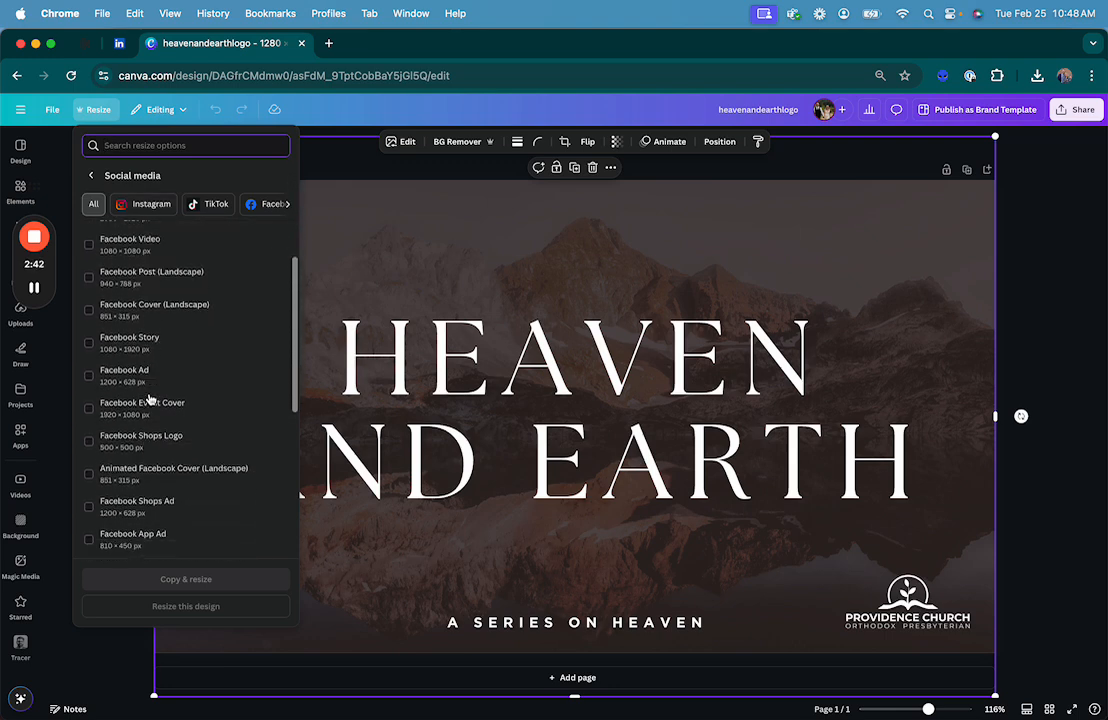
{"action": "scroll", "coordinate": [148, 396], "scroll_direction": "down", "scroll_amount": 4}
{"action": "scroll", "coordinate": [148, 396], "scroll_direction": "up", "scroll_amount": 10}
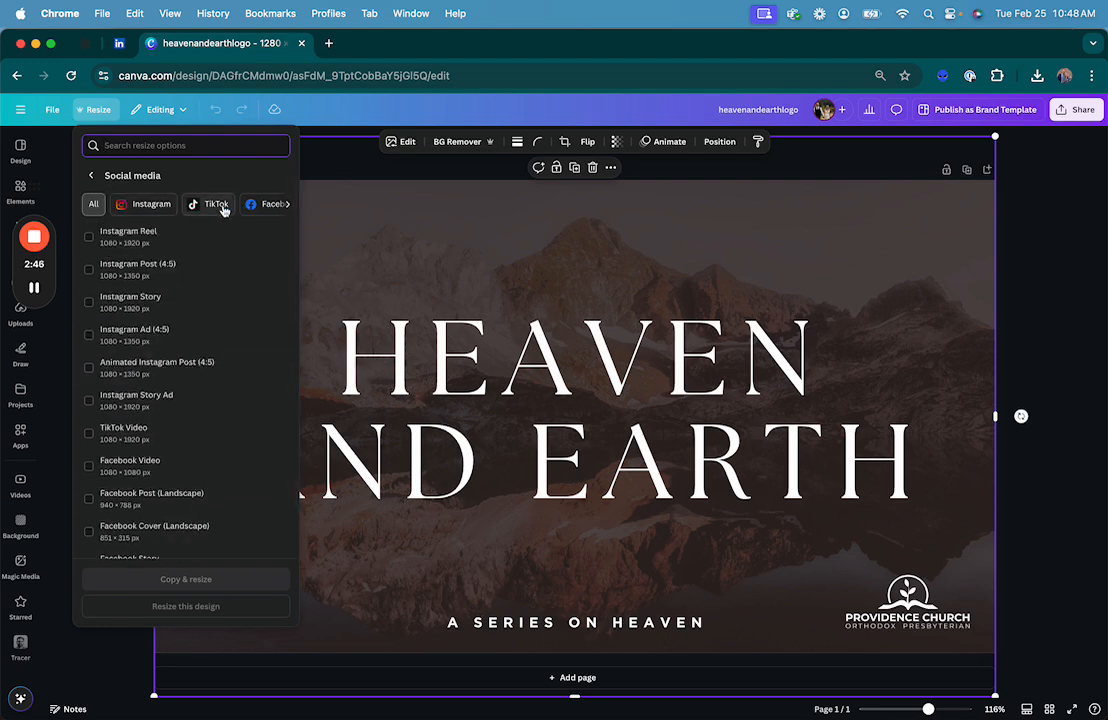
{"action": "scroll", "coordinate": [222, 208], "scroll_direction": "right", "scroll_amount": 2}
{"action": "scroll", "coordinate": [224, 209], "scroll_direction": "right", "scroll_amount": 4}
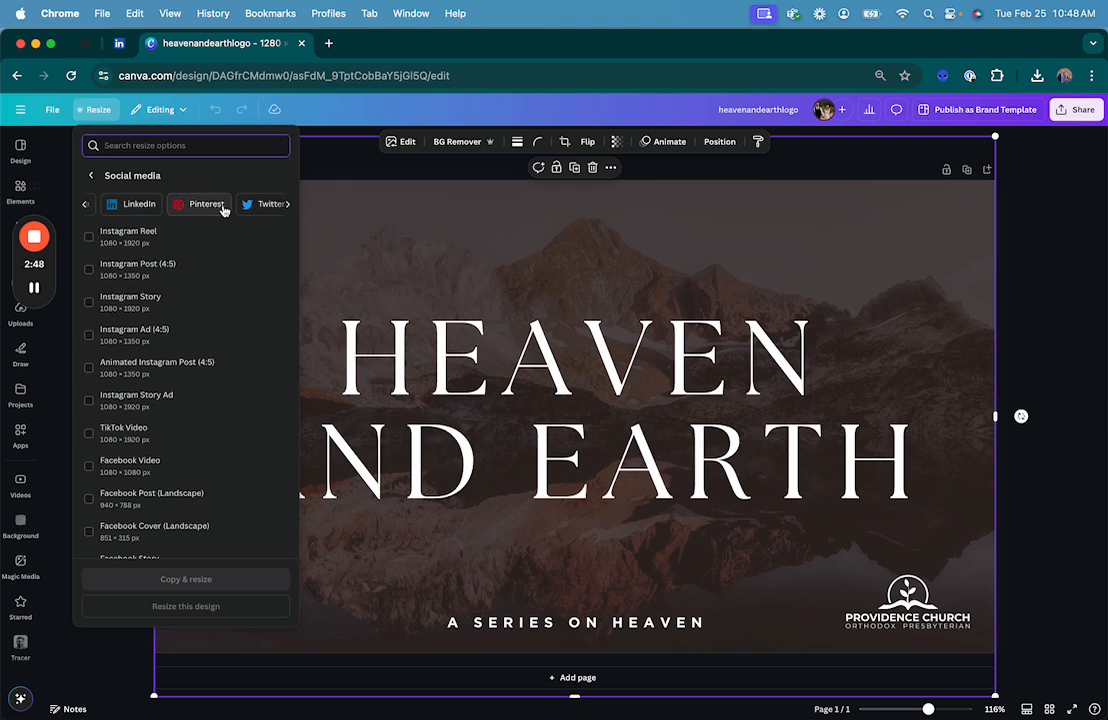
{"action": "scroll", "coordinate": [223, 209], "scroll_direction": "left", "scroll_amount": 5}
{"action": "scroll", "coordinate": [215, 208], "scroll_direction": "right", "scroll_amount": 2}
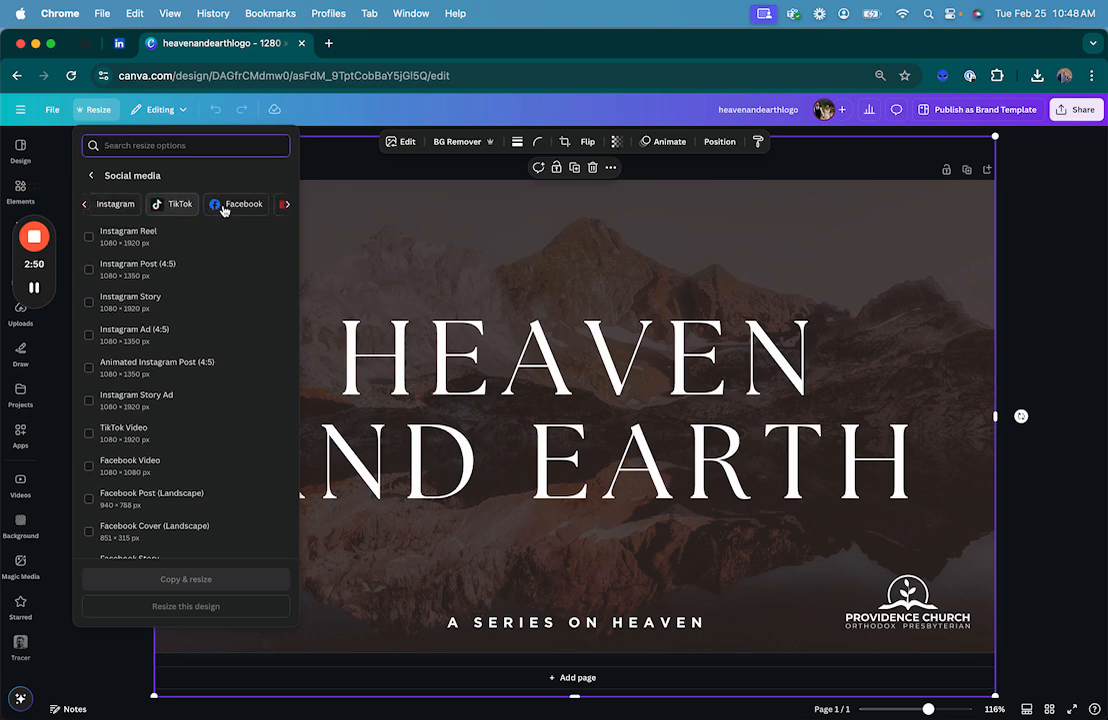
{"action": "left_click", "coordinate": [204, 206]}
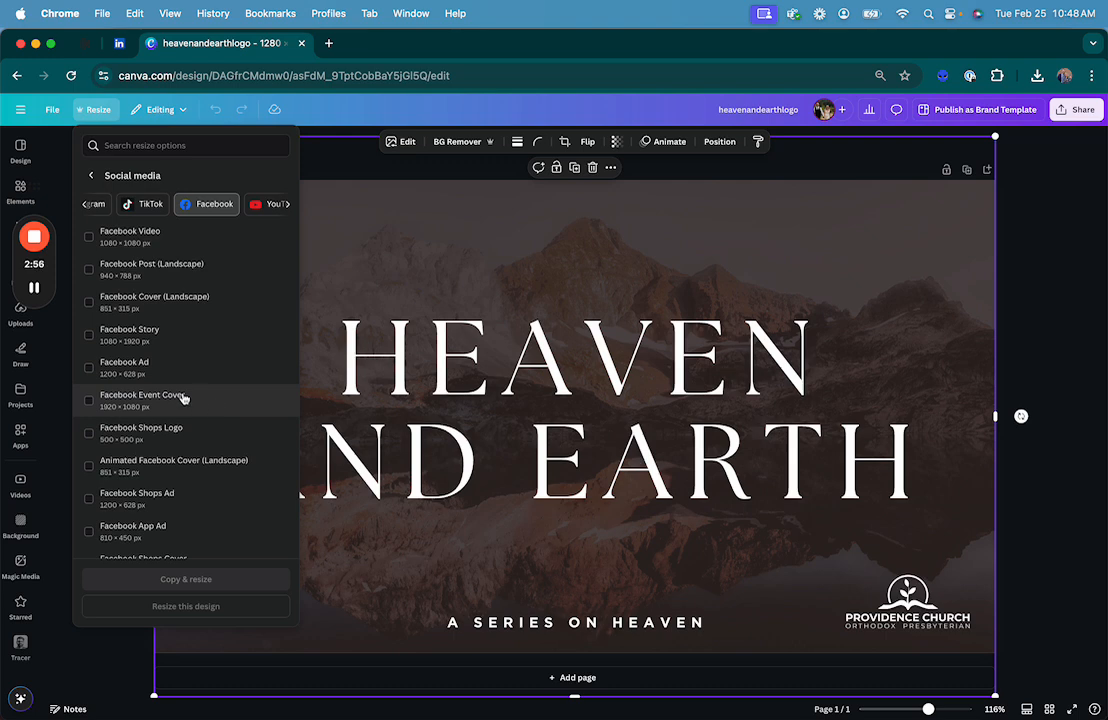
{"action": "left_click", "coordinate": [150, 270]}
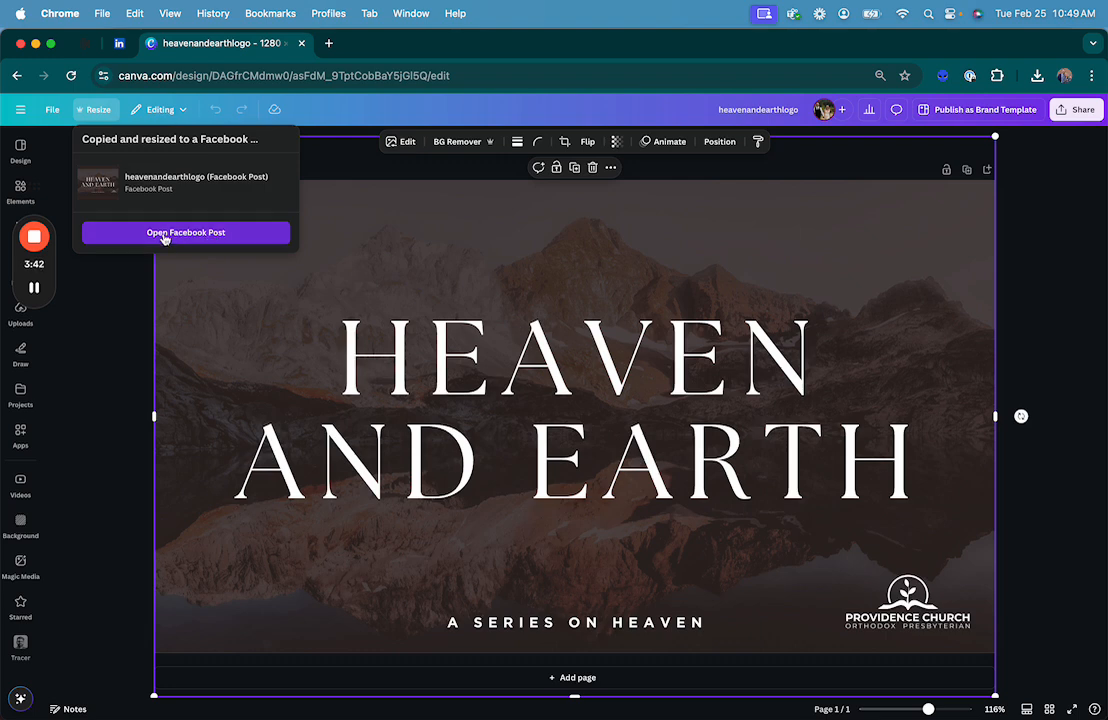
{"action": "left_click", "coordinate": [164, 240]}
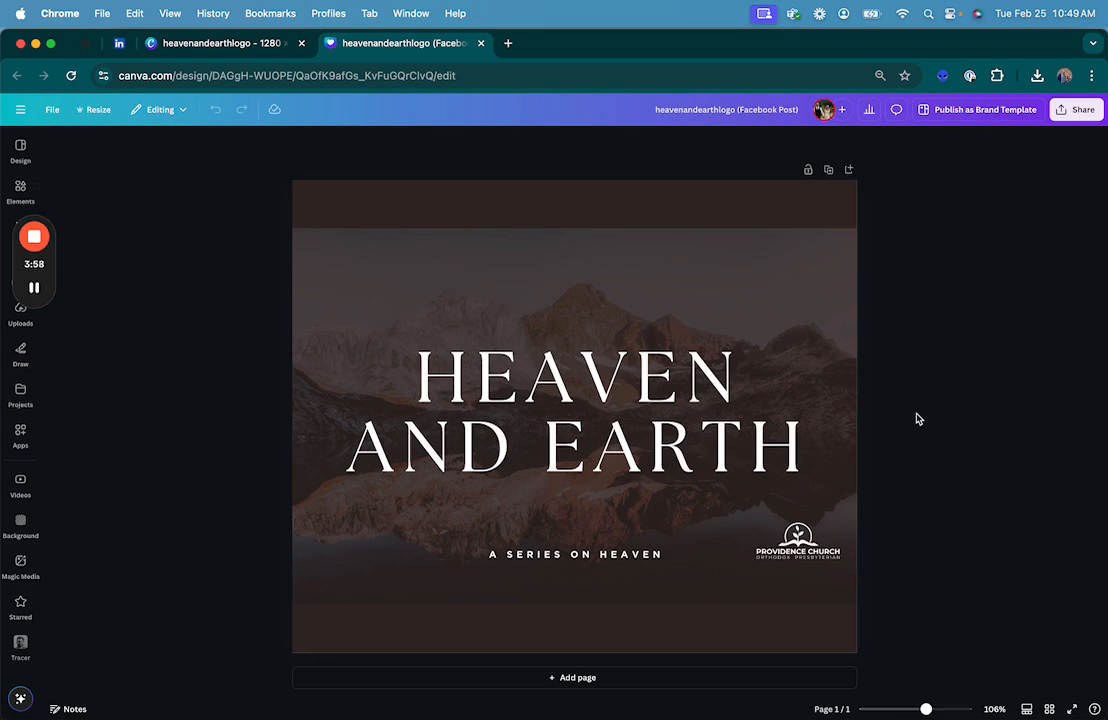
- Reposition and enlarge the mountain background photo until it covers the whole page, leaving the overflow beyond the right edge
{"action": "left_click", "coordinate": [498, 257]}
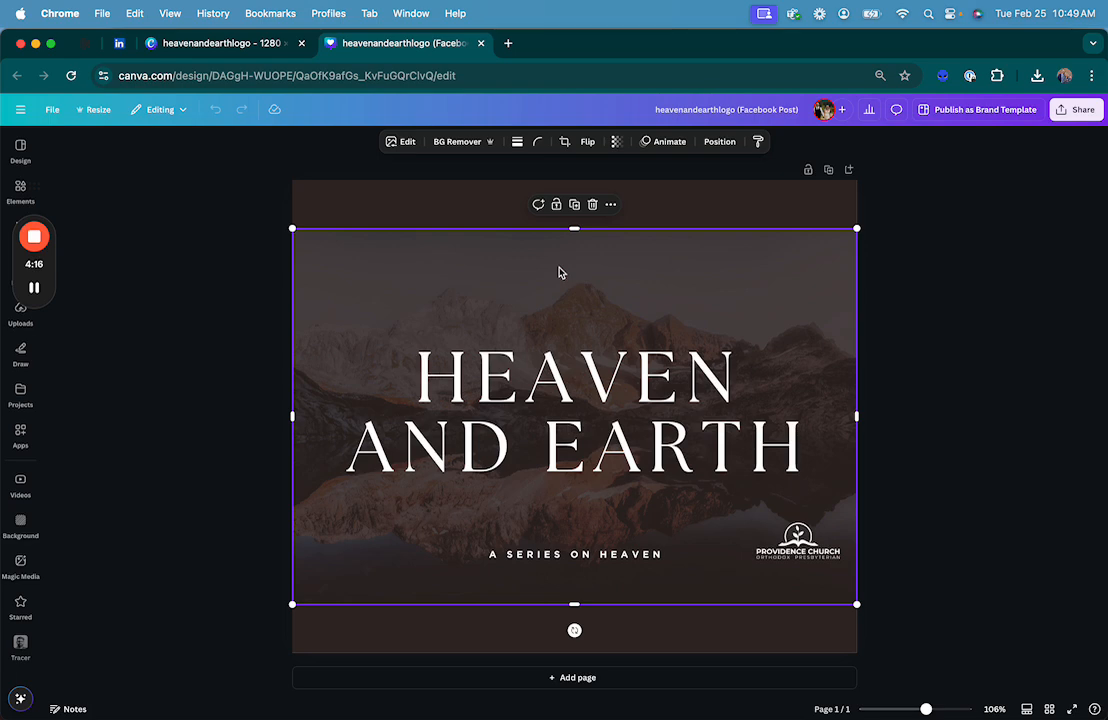
{"action": "left_click_drag", "start_coordinate": [559, 272], "coordinate": [559, 222]}
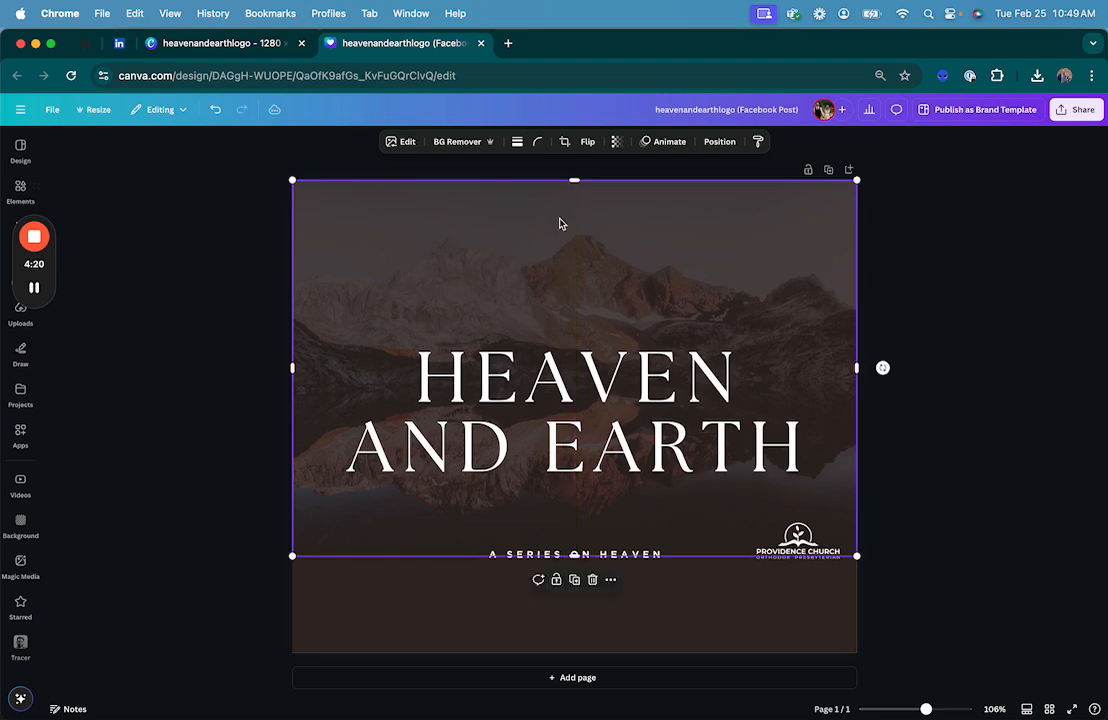
{"action": "left_click", "coordinate": [957, 514]}
{"action": "left_click", "coordinate": [762, 494]}
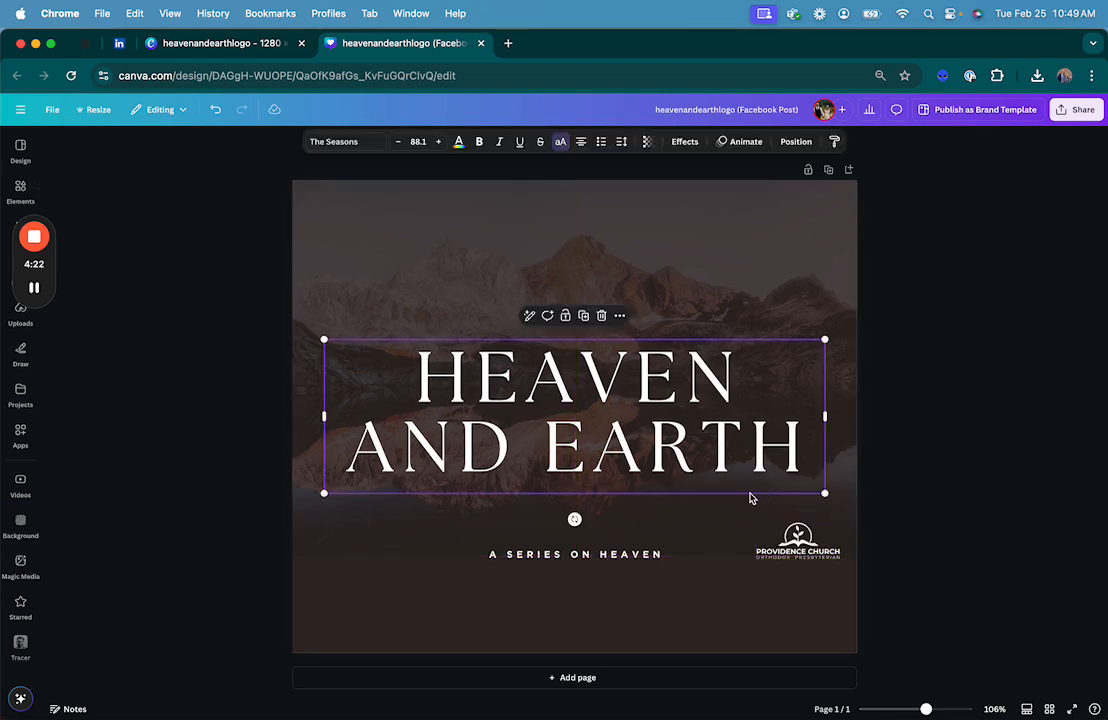
{"action": "left_click", "coordinate": [707, 519]}
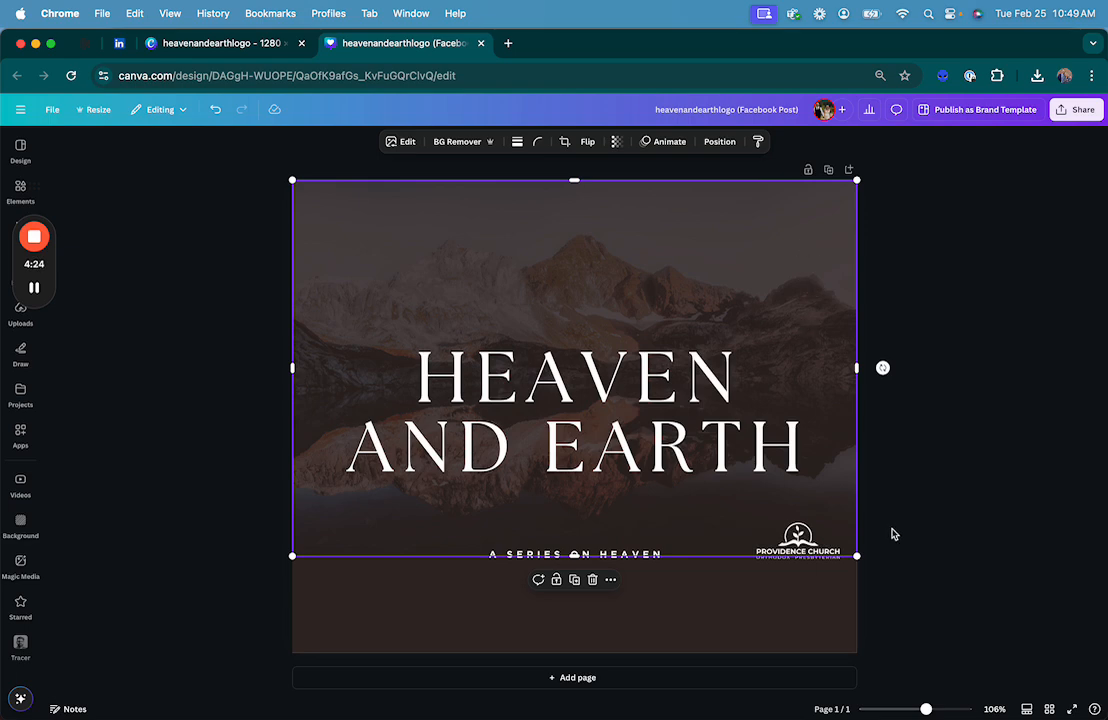
{"action": "left_click_drag", "start_coordinate": [858, 557], "coordinate": [998, 668]}
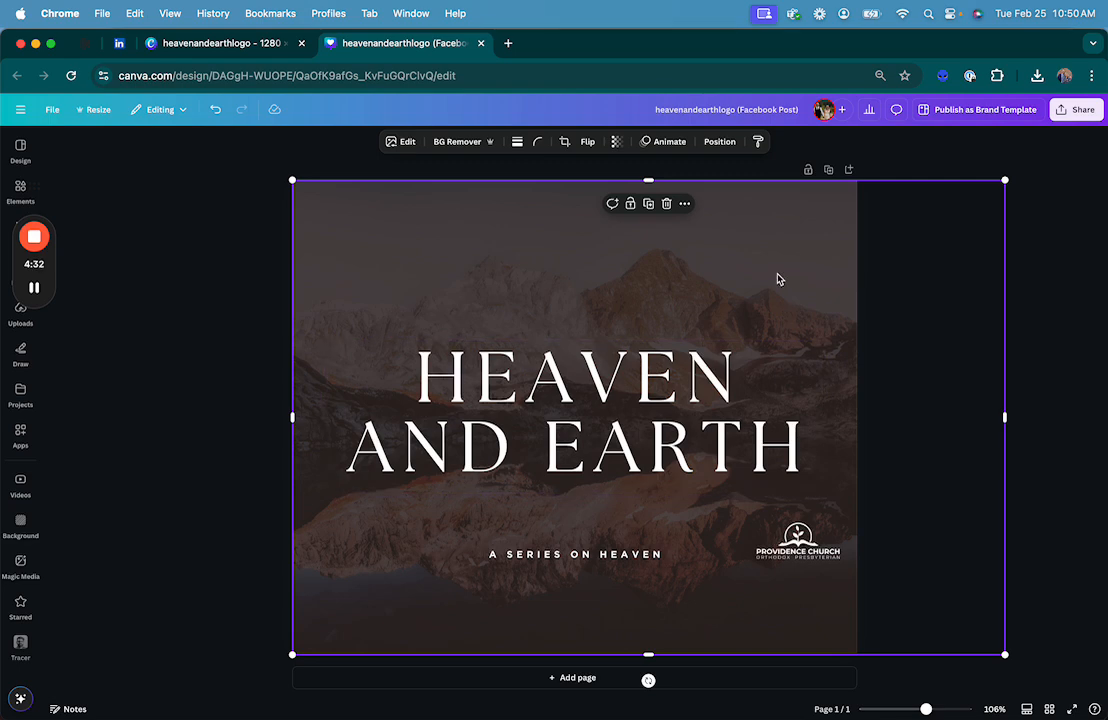
{"action": "mouse_move", "coordinate": [779, 279]}
{"action": "left_mouse_down"}
{"action": "mouse_move", "coordinate": [702, 273]}
{"action": "mouse_move", "coordinate": [767, 272]}
{"action": "left_mouse_up"}
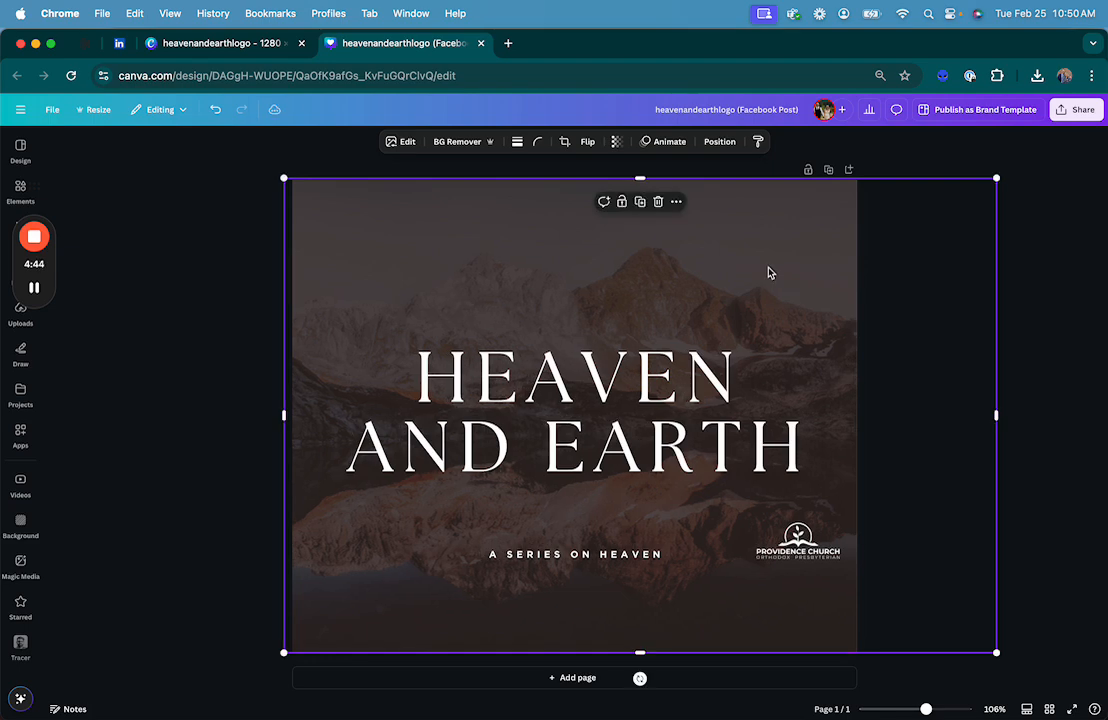
{"action": "left_click", "coordinate": [1034, 403]}
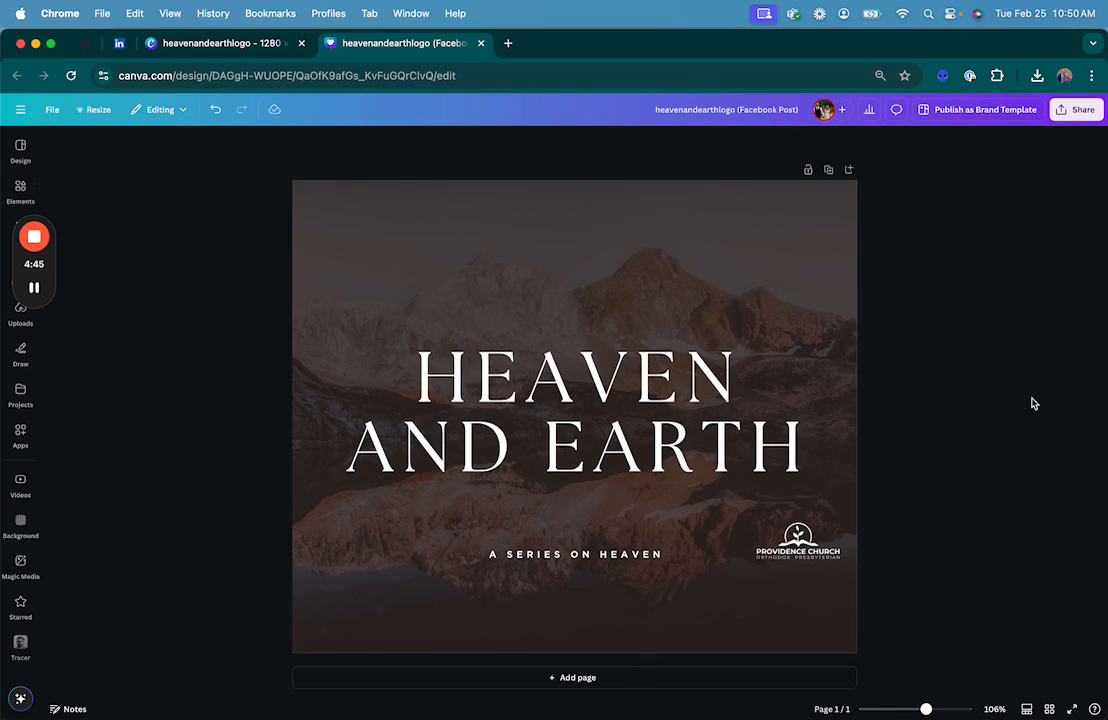
- Nudge the title up slightly and move the "A SERIES ON HEAVEN" tagline and the church logo down toward the page's lower edge
{"action": "left_click", "coordinate": [625, 389]}
{"action": "left_click_drag", "start_coordinate": [603, 393], "coordinate": [603, 387]}
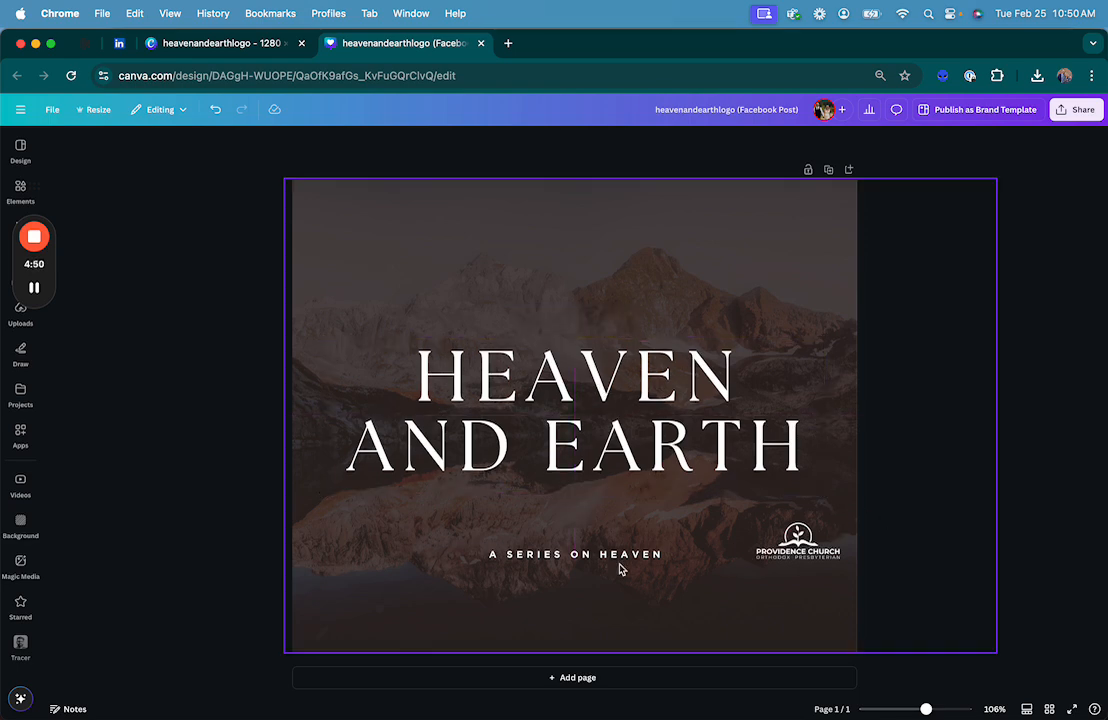
{"action": "left_click", "coordinate": [591, 561]}
{"action": "left_click_drag", "start_coordinate": [591, 561], "coordinate": [572, 616]}
{"action": "left_click_drag", "start_coordinate": [797, 551], "coordinate": [787, 598]}
{"action": "left_click", "coordinate": [897, 573]}
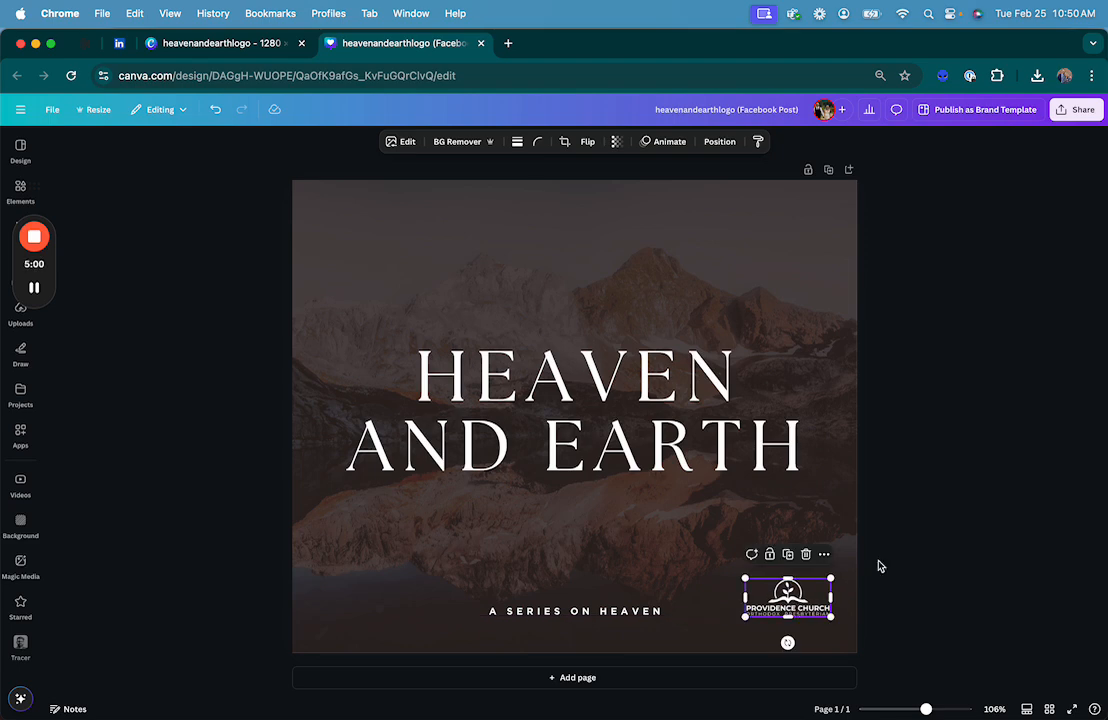
{"action": "left_click", "coordinate": [879, 566]}
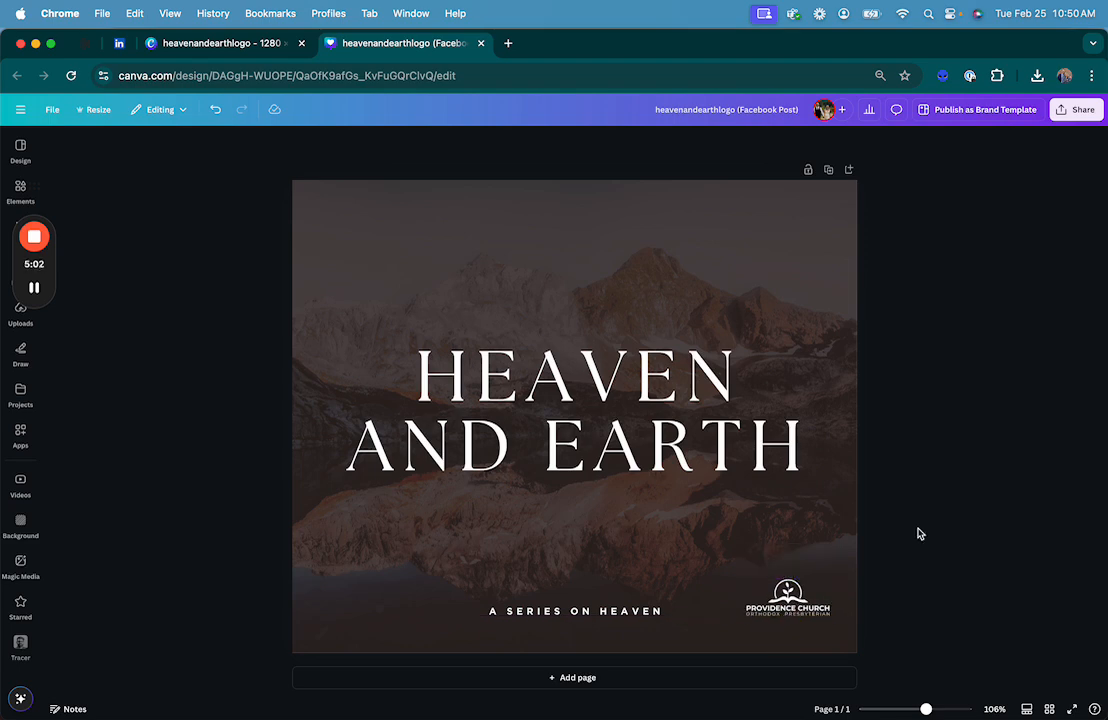
- Fine-tune the tagline and church logo by lowering both slightly and shifting the logo a little further from the page's right edge
{"action": "left_click_drag", "start_coordinate": [612, 610], "coordinate": [612, 616]}
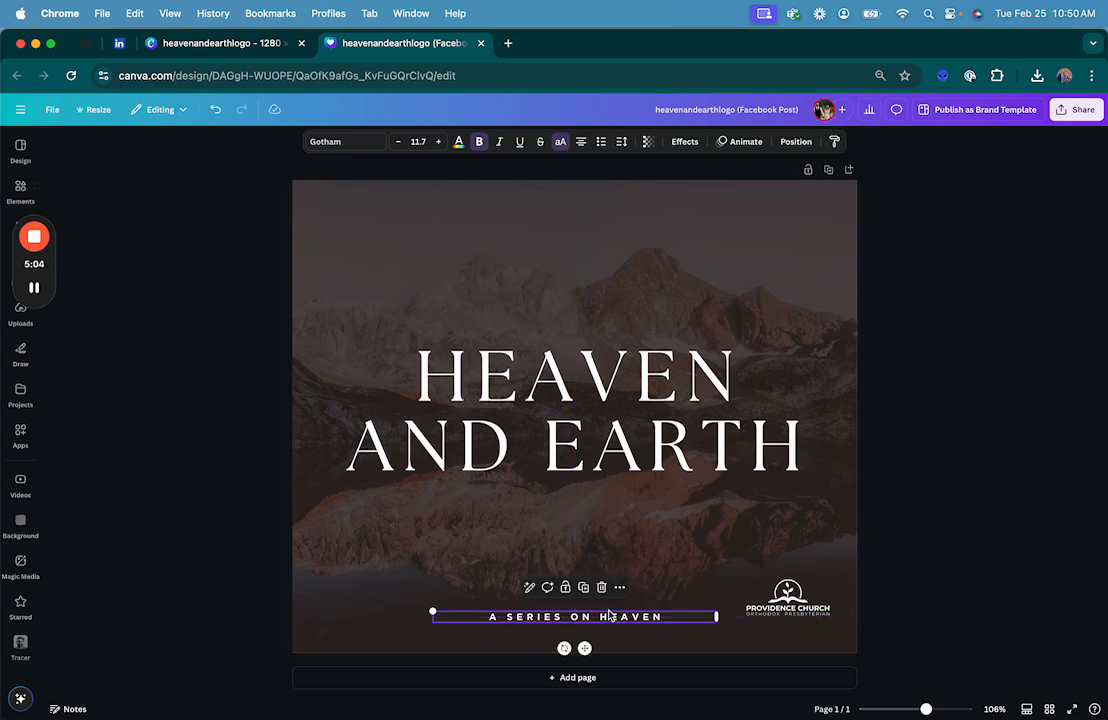
{"action": "left_click", "coordinate": [779, 605]}
{"action": "left_click_drag", "start_coordinate": [779, 604], "coordinate": [776, 610]}
{"action": "left_click", "coordinate": [959, 556]}
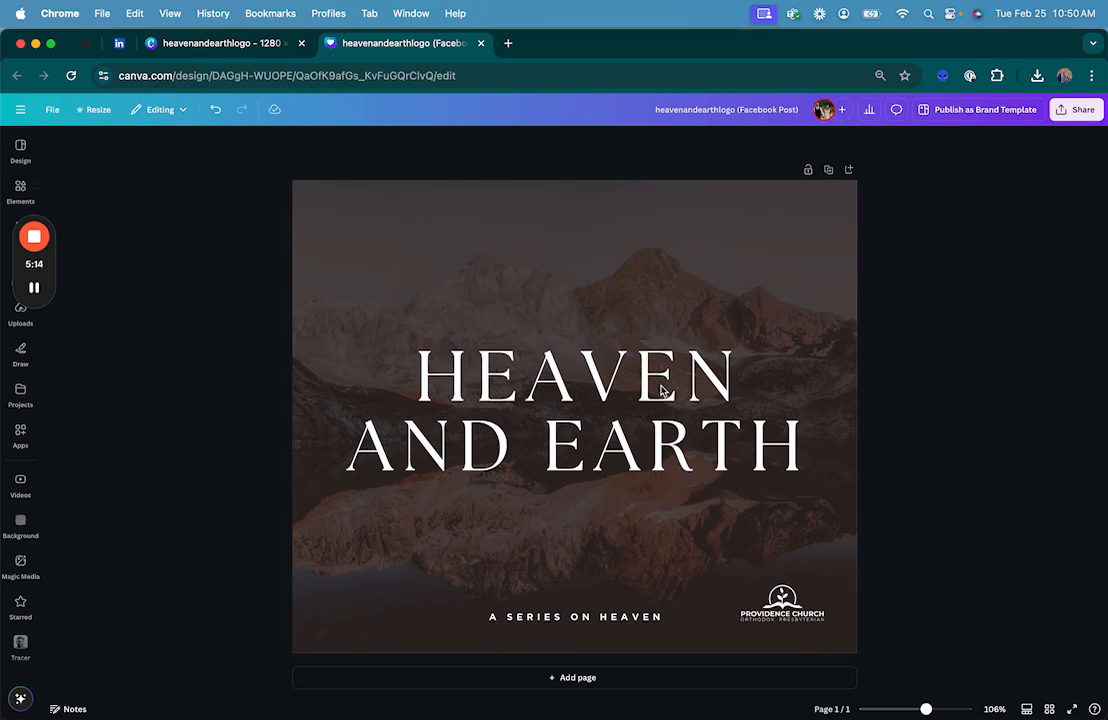
- Enlarge the "HEAVEN AND EARTH" title's font size by about 6 points and nudge the title slightly upward
{"action": "left_click", "coordinate": [580, 401]}
{"action": "left_click", "coordinate": [438, 142]}
{"action": "left_click", "coordinate": [438, 142]}
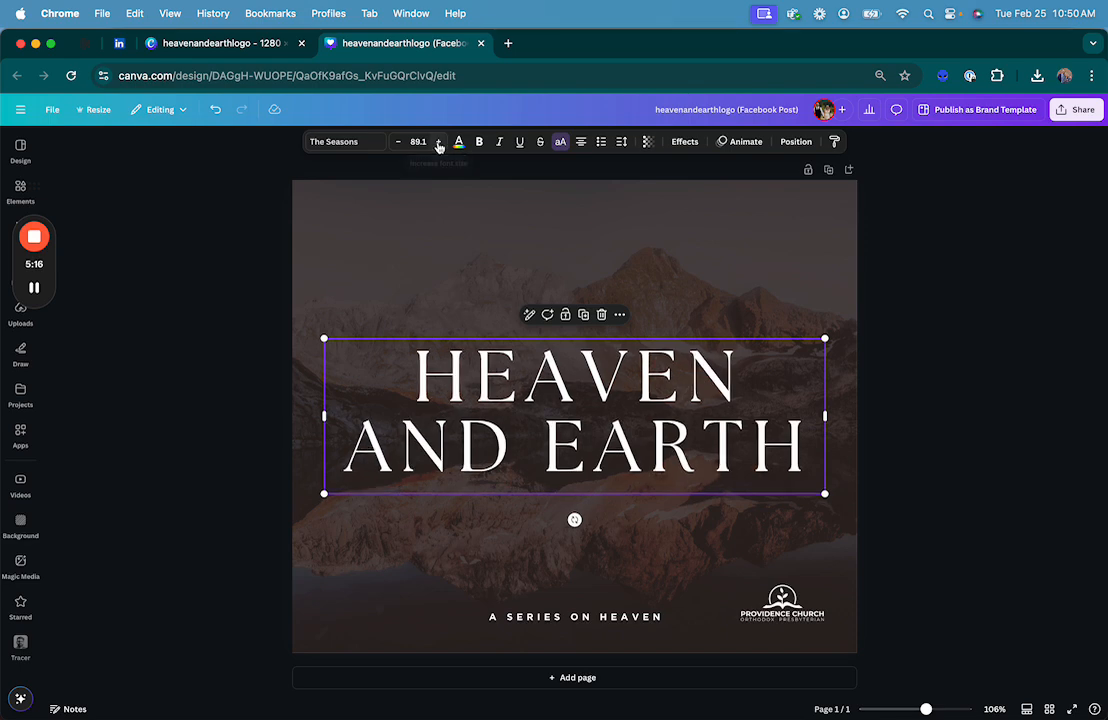
{"action": "left_click", "coordinate": [438, 142]}
{"action": "left_click", "coordinate": [438, 142]}
{"action": "left_click", "coordinate": [438, 142]}
{"action": "left_click", "coordinate": [438, 142]}
{"action": "left_click", "coordinate": [935, 430]}
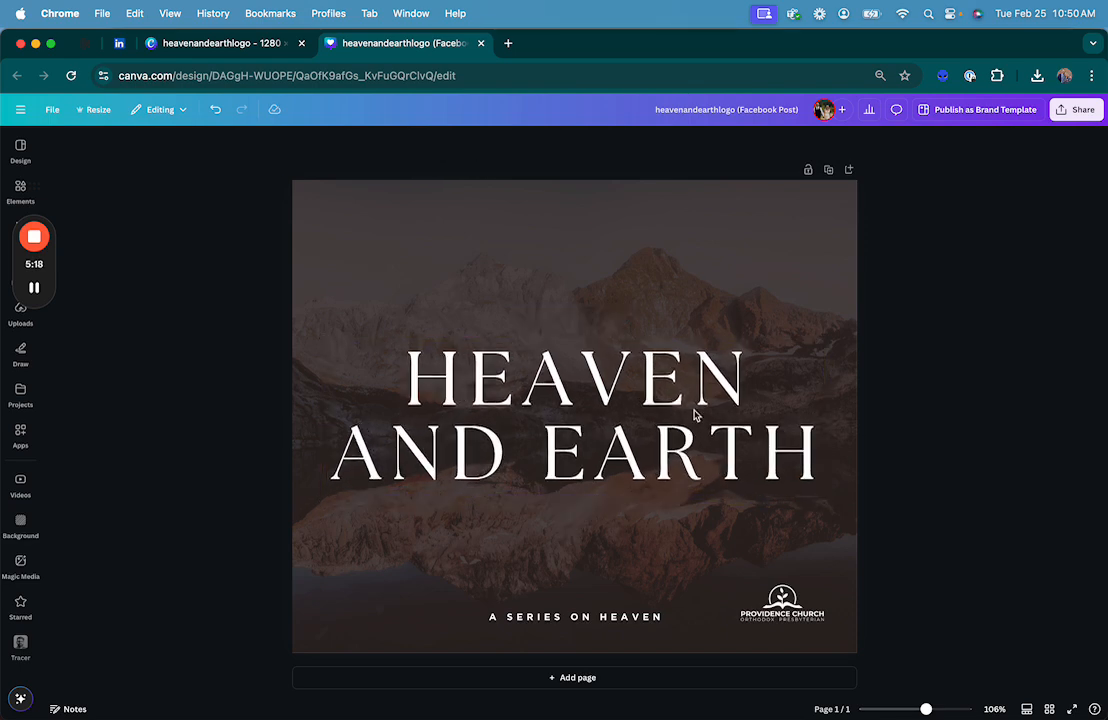
{"action": "left_click", "coordinate": [549, 403]}
{"action": "mouse_move", "coordinate": [549, 403]}
{"action": "left_mouse_down"}
{"action": "mouse_move", "coordinate": [547, 389]}
{"action": "mouse_move", "coordinate": [546, 398]}
{"action": "left_mouse_up"}
{"action": "left_click", "coordinate": [967, 440]}
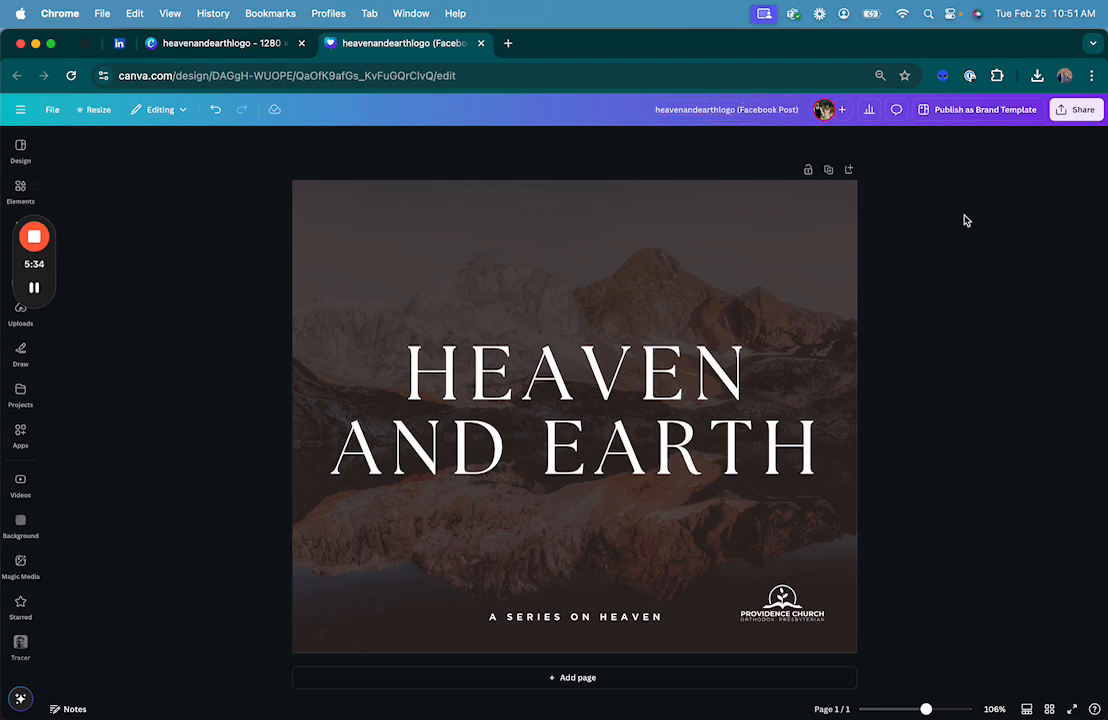
- Prepare the Facebook post for download as a JPG with quality set to 100
{"action": "left_click", "coordinate": [1075, 109]}
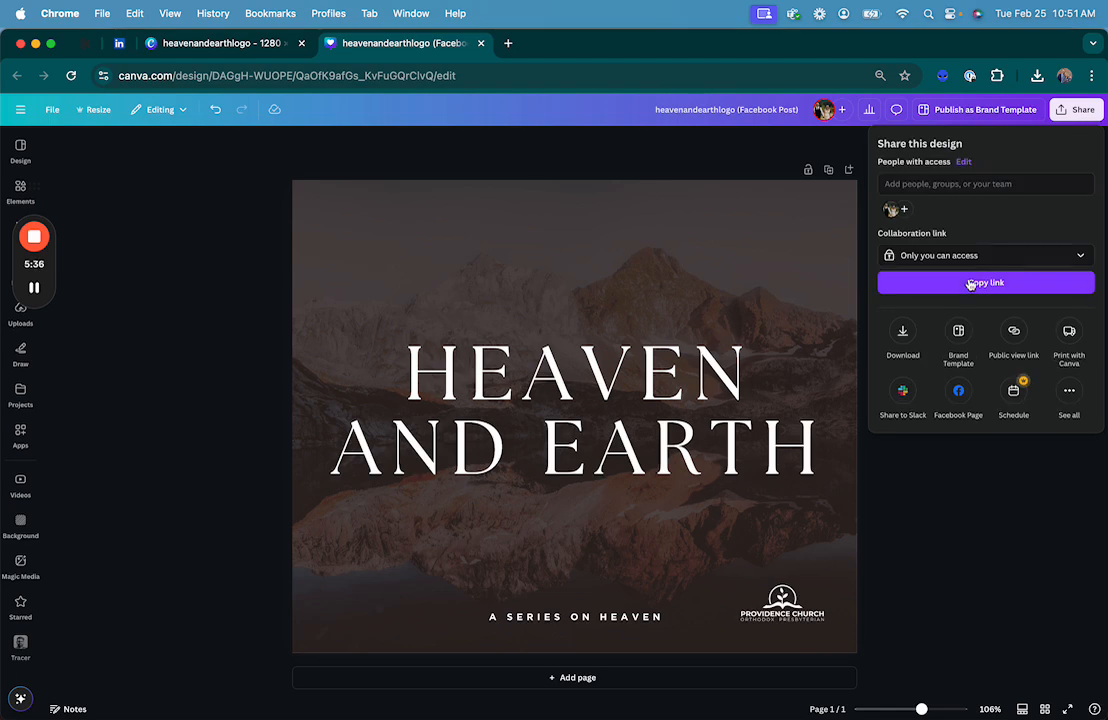
{"action": "left_click", "coordinate": [903, 331]}
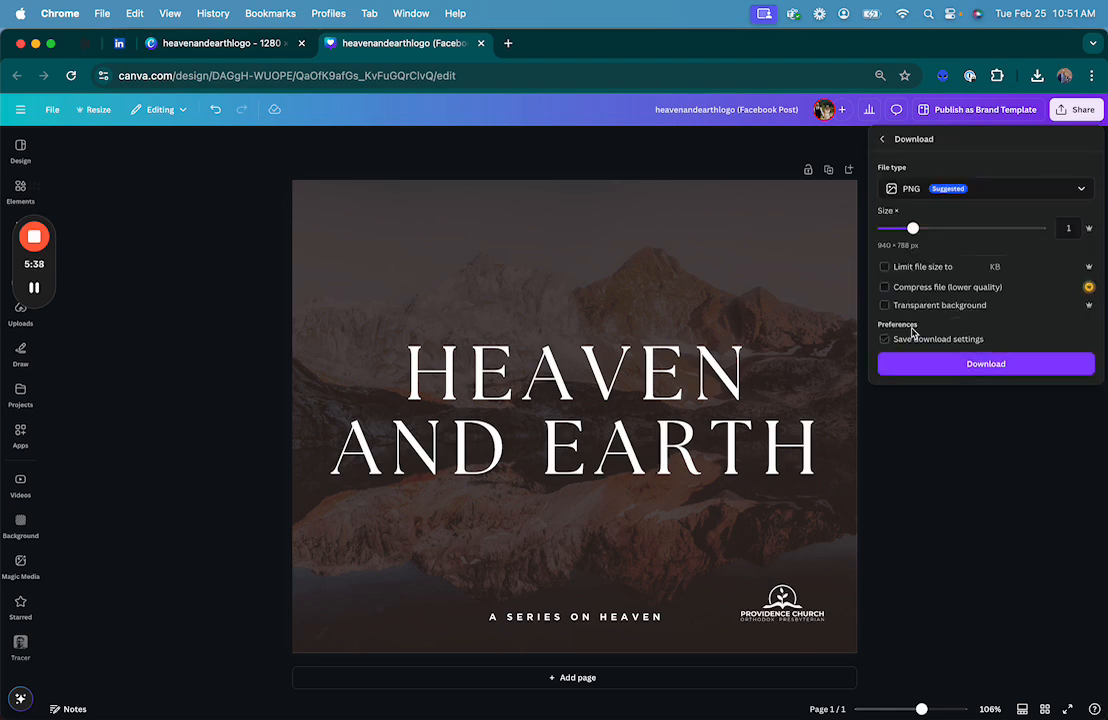
{"action": "left_click", "coordinate": [948, 194]}
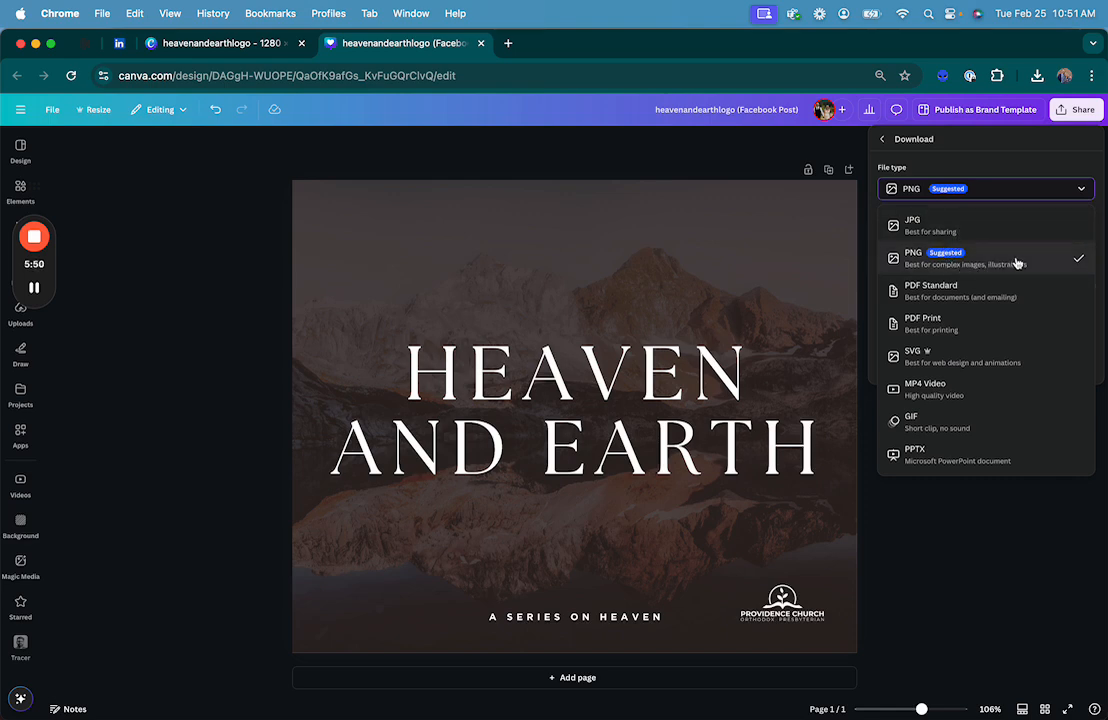
{"action": "left_click", "coordinate": [970, 235]}
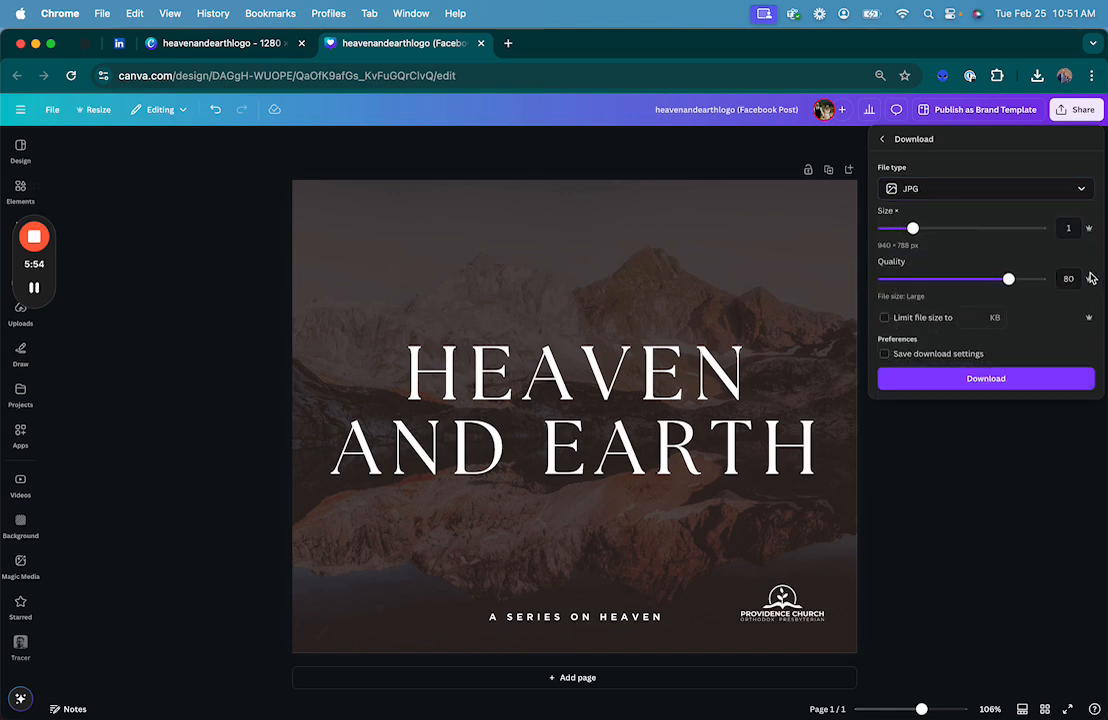
{"action": "left_click_drag", "start_coordinate": [1010, 282], "coordinate": [1056, 279]}
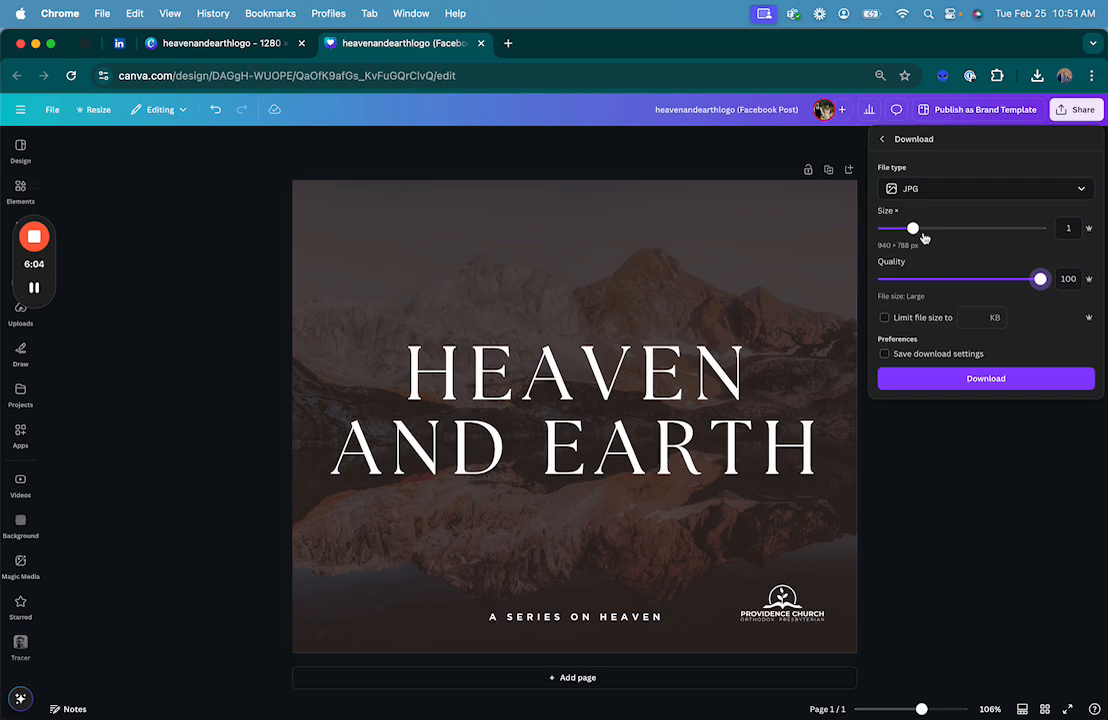
{"action": "left_click", "coordinate": [980, 229]}
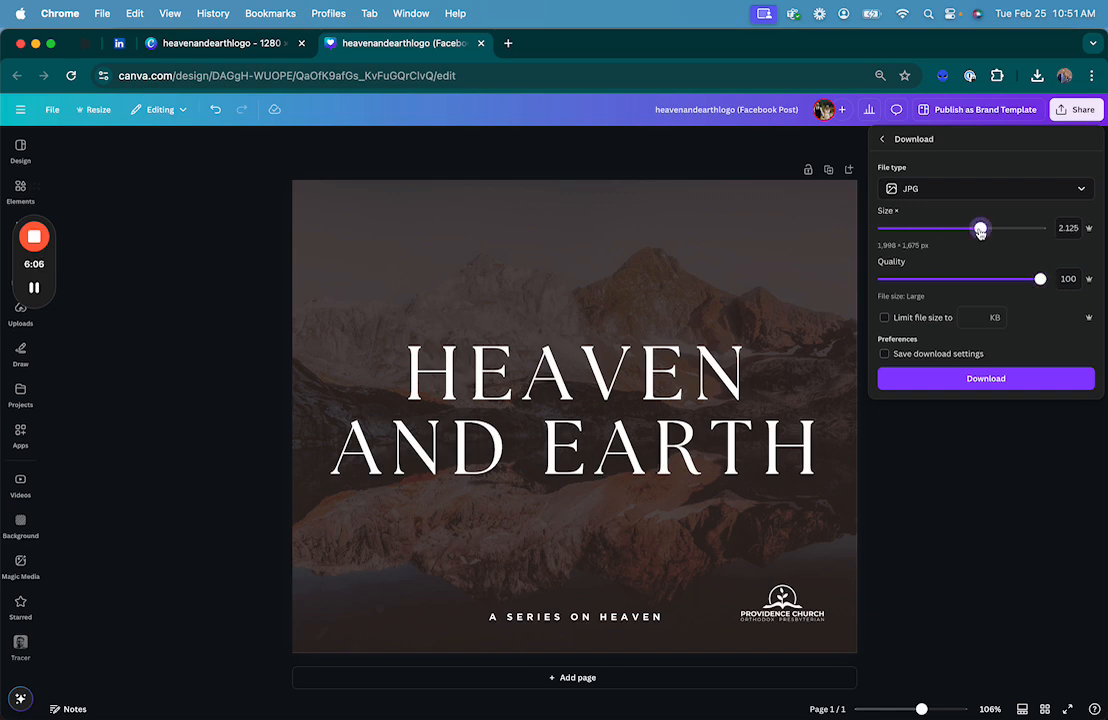
{"action": "left_click_drag", "start_coordinate": [981, 231], "coordinate": [974, 233]}
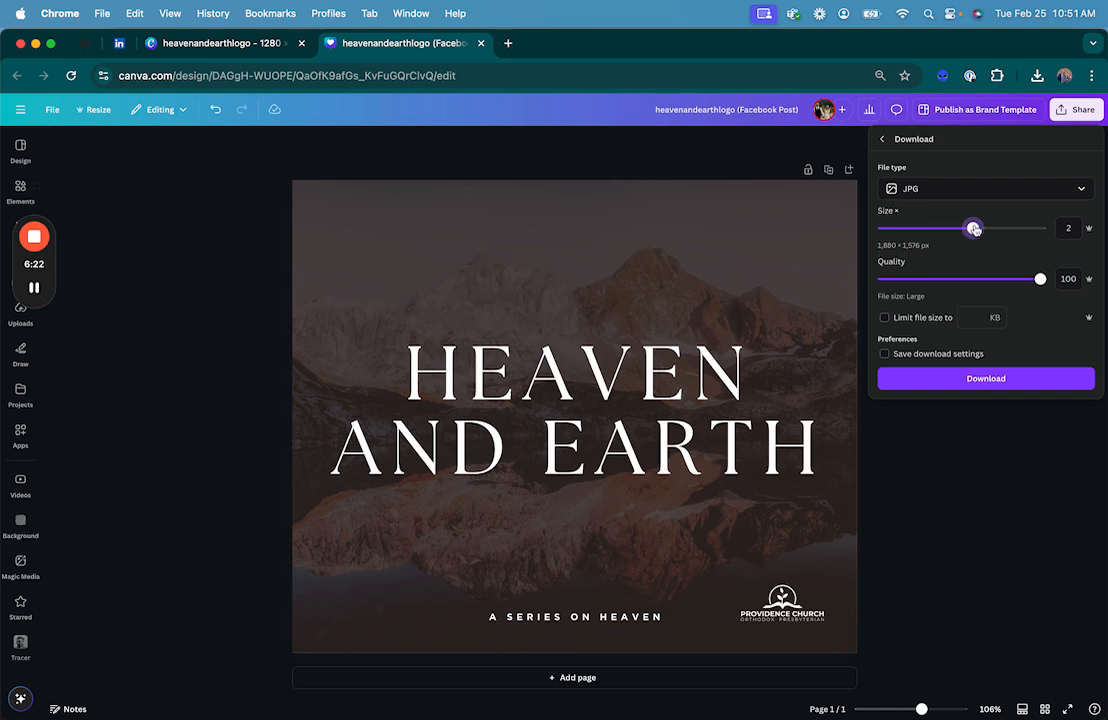
{"action": "left_click_drag", "start_coordinate": [975, 230], "coordinate": [914, 231]}
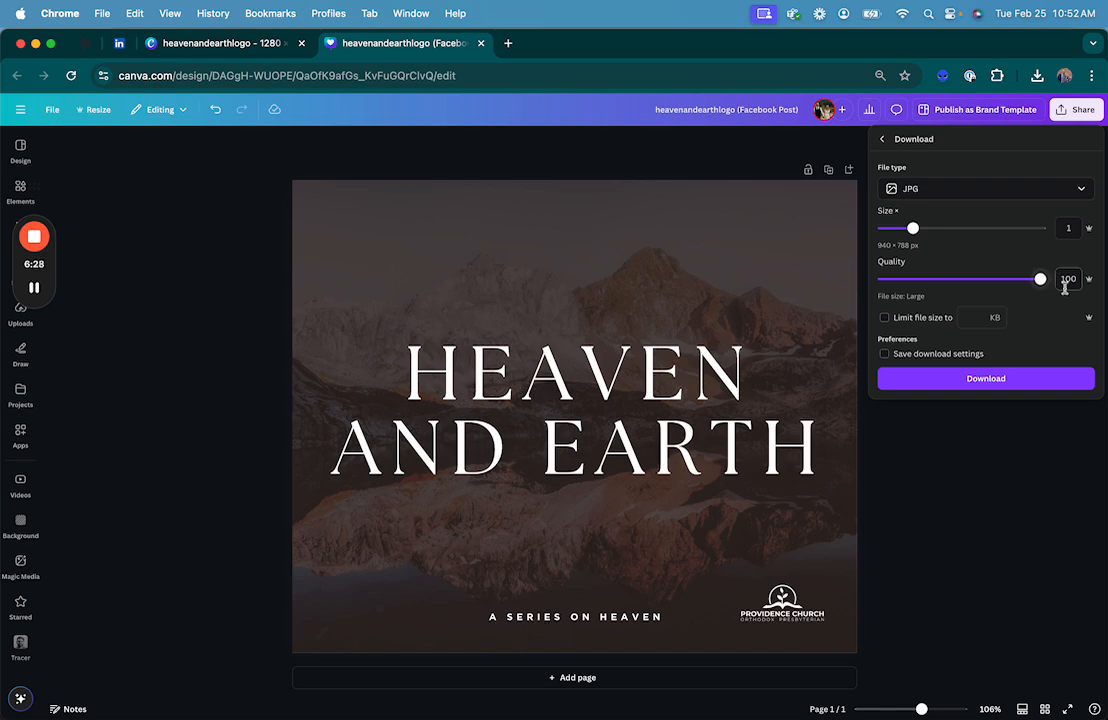
- Download the Facebook post with the chosen JPG settings and dismiss the download notice
{"action": "left_click", "coordinate": [955, 379]}
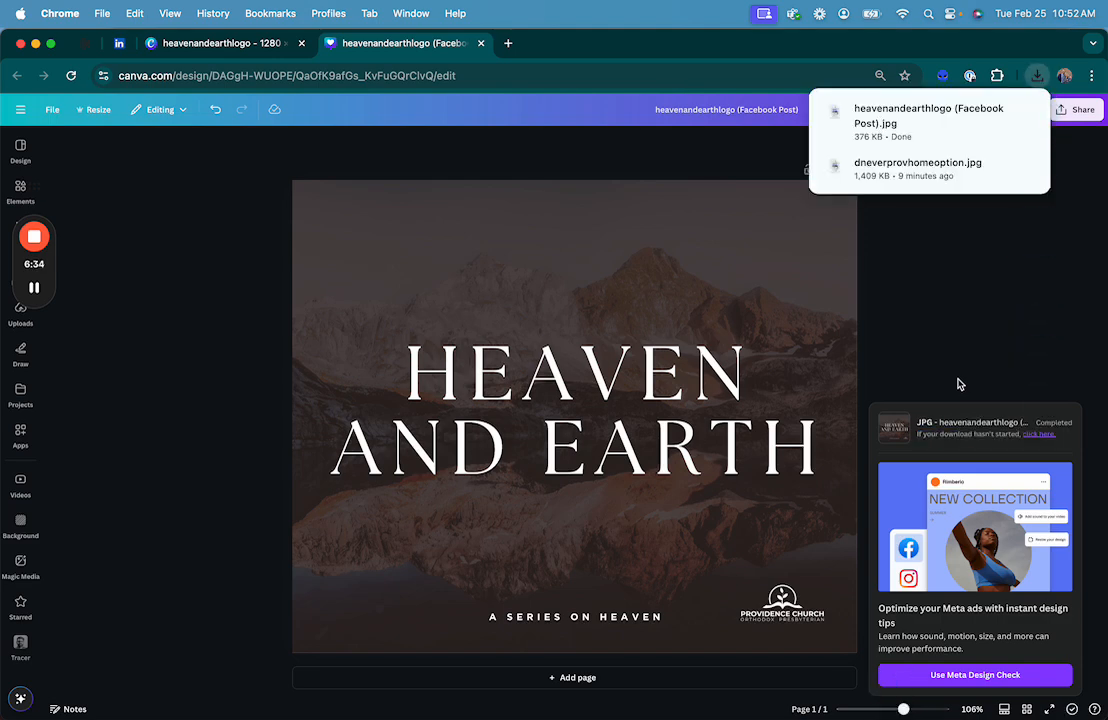
{"action": "left_click", "coordinate": [171, 240]}
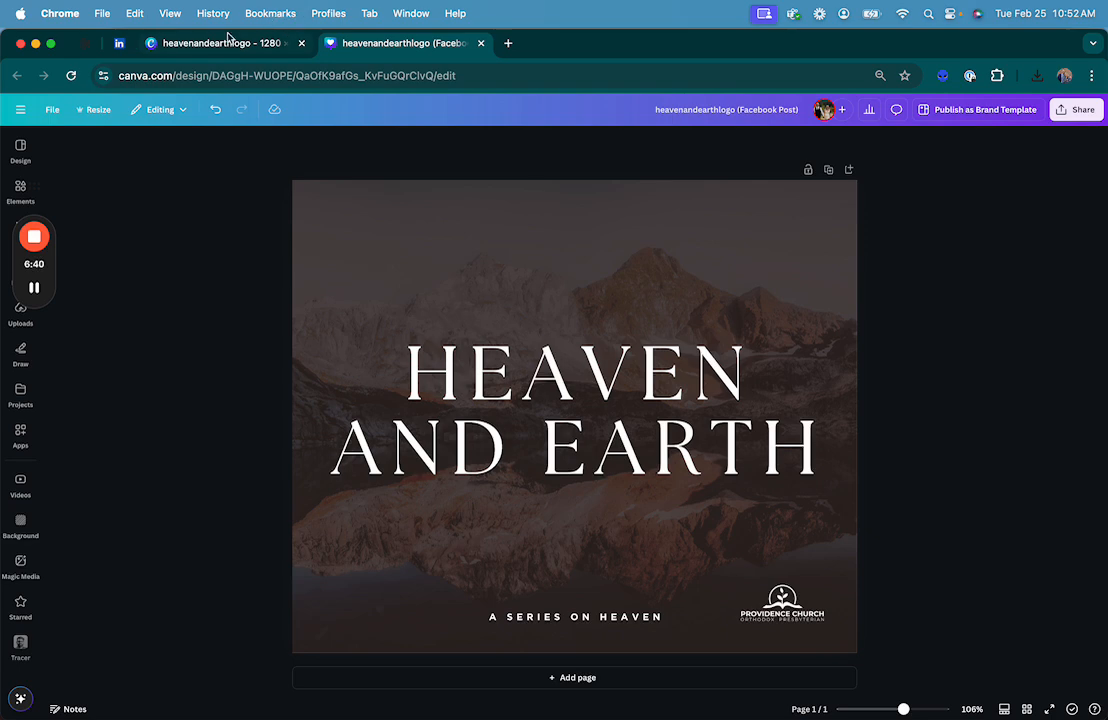
- Return to the original heavenandearthlogo design, dismiss the finished resize notice and deselect the background photo
{"action": "left_click", "coordinate": [221, 44]}
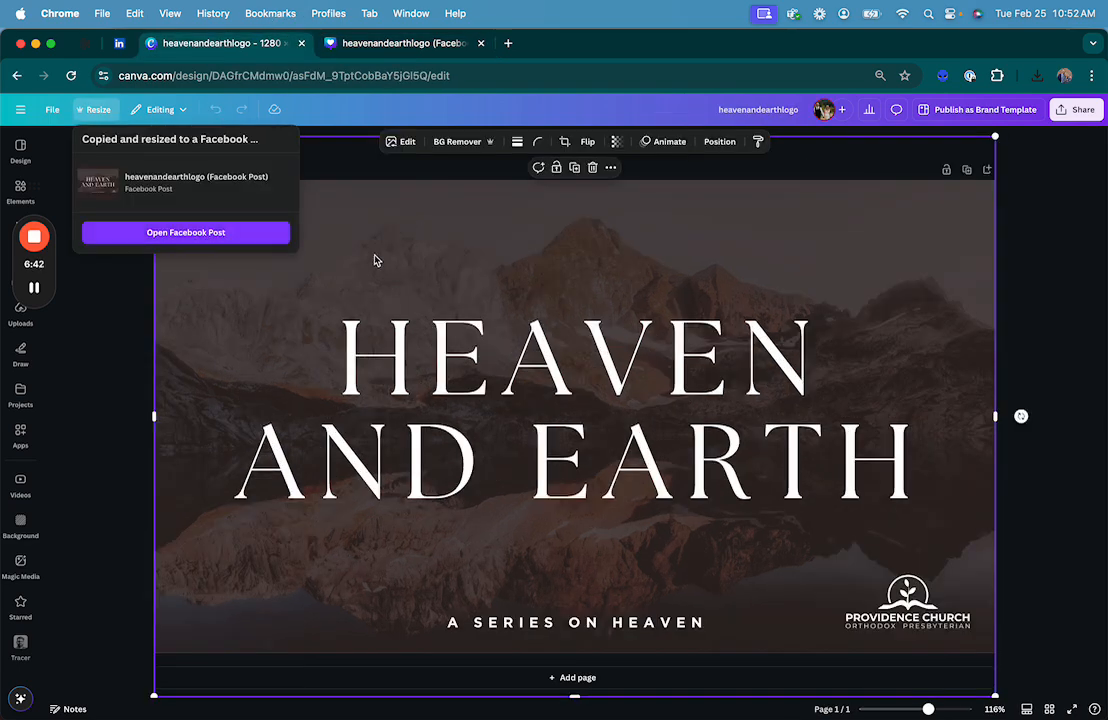
{"action": "left_click", "coordinate": [385, 43]}
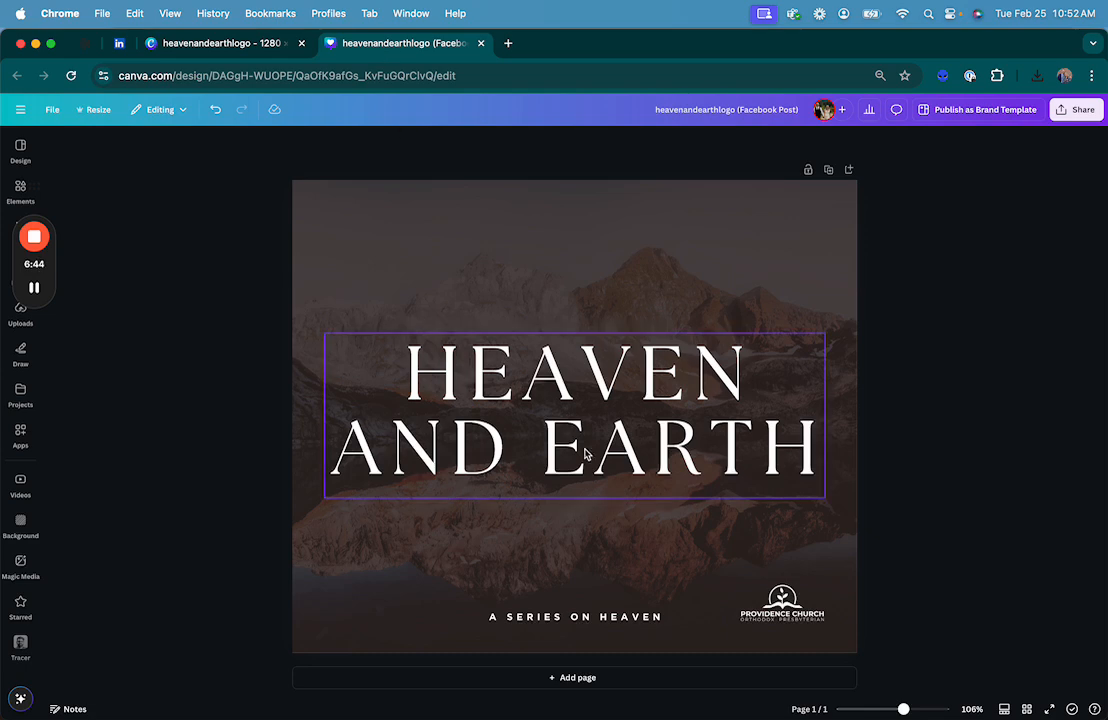
{"action": "left_click", "coordinate": [256, 46]}
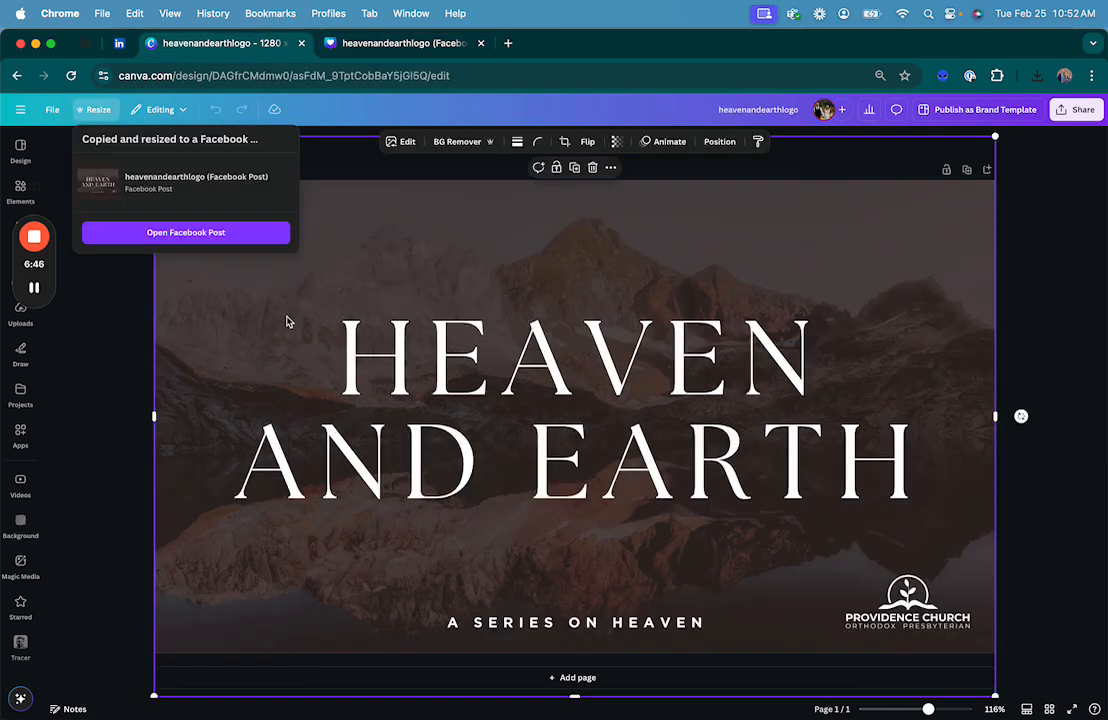
{"action": "left_click", "coordinate": [1061, 267]}
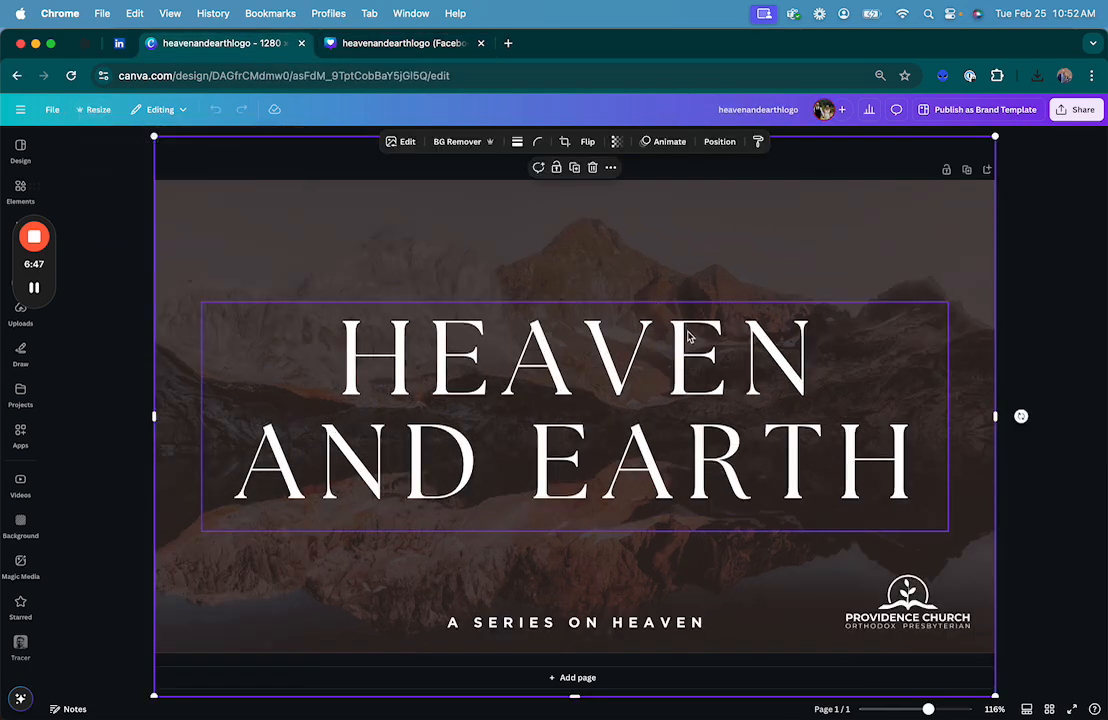
{"action": "left_click", "coordinate": [119, 167]}
- Create a resized copy of the design as an Instagram Post (4:5), 1080 × 1350 px, and open that copy
{"action": "left_click", "coordinate": [94, 109]}
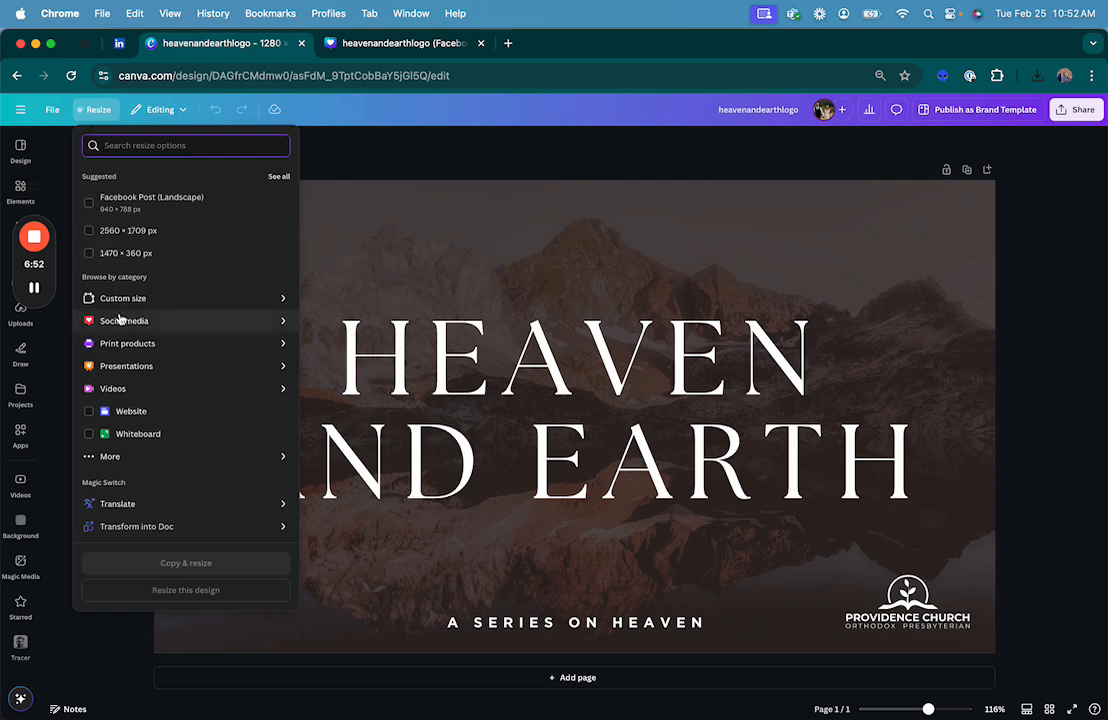
{"action": "left_click", "coordinate": [119, 319]}
{"action": "left_click", "coordinate": [144, 204]}
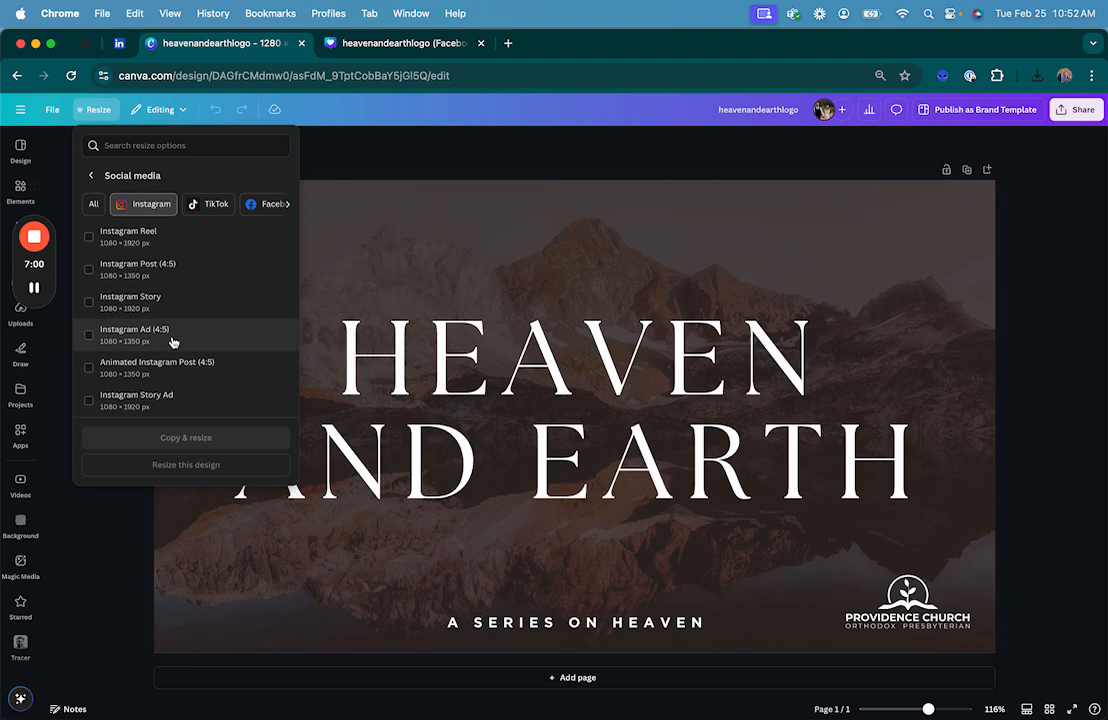
{"action": "left_click", "coordinate": [161, 276]}
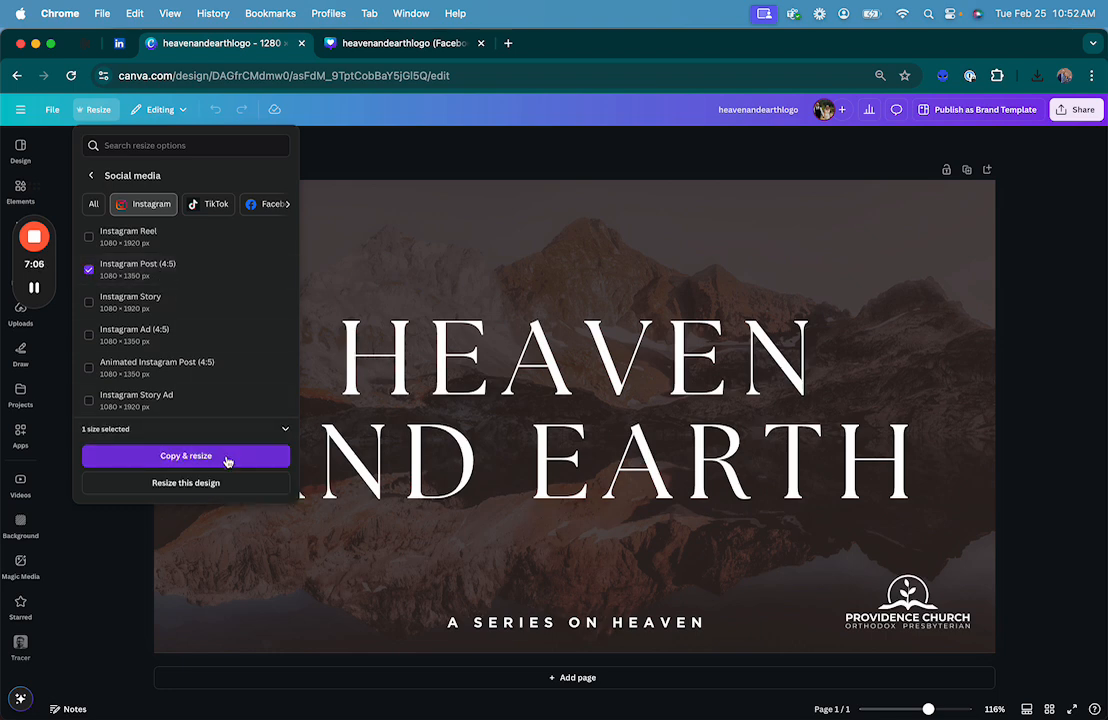
{"action": "left_click", "coordinate": [186, 456]}
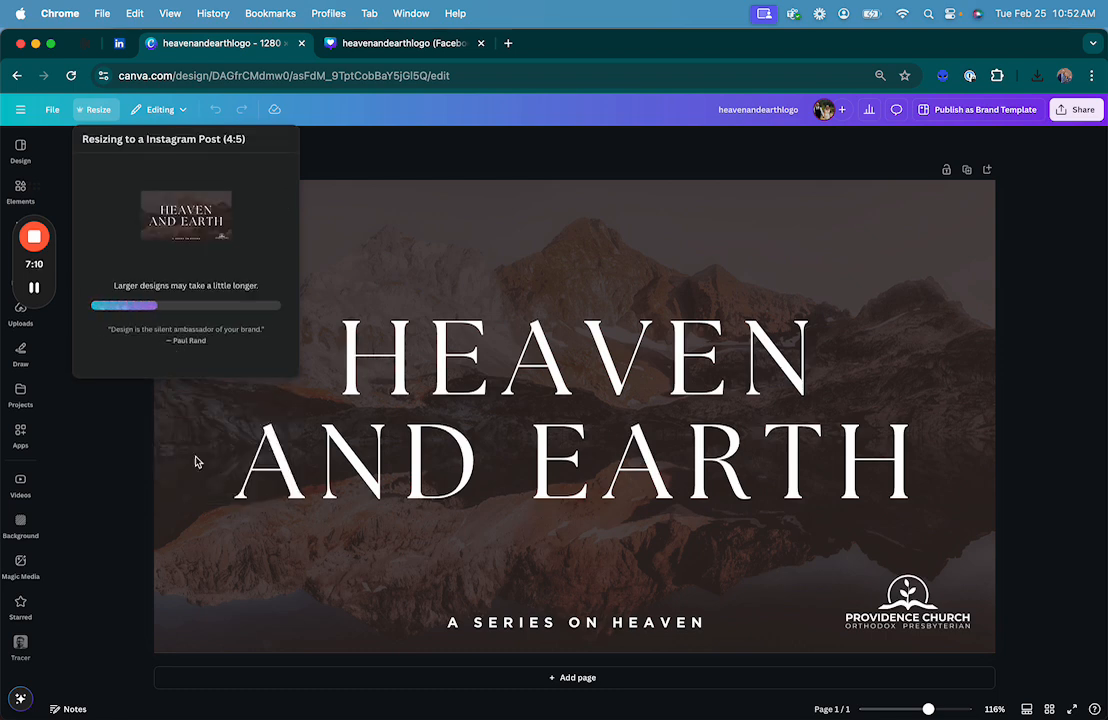
{"action": "left_click", "coordinate": [195, 232]}
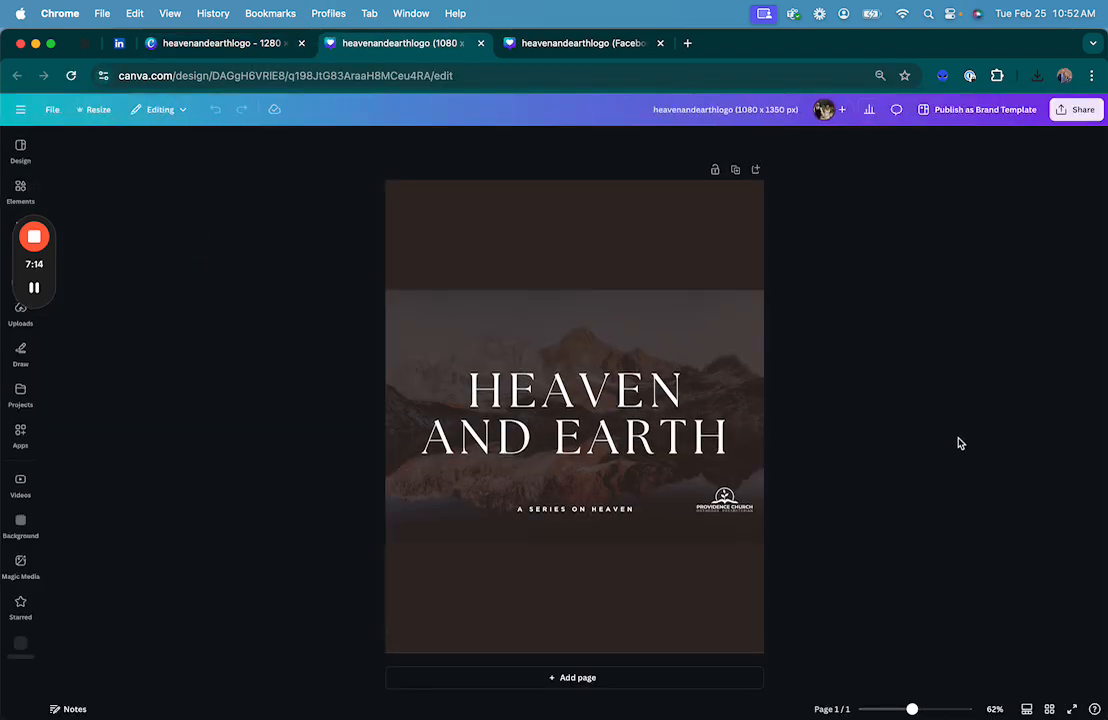
- Enlarge the mountain background photo proportionally until it covers the full height and width of the portrait page
{"action": "left_click", "coordinate": [716, 343]}
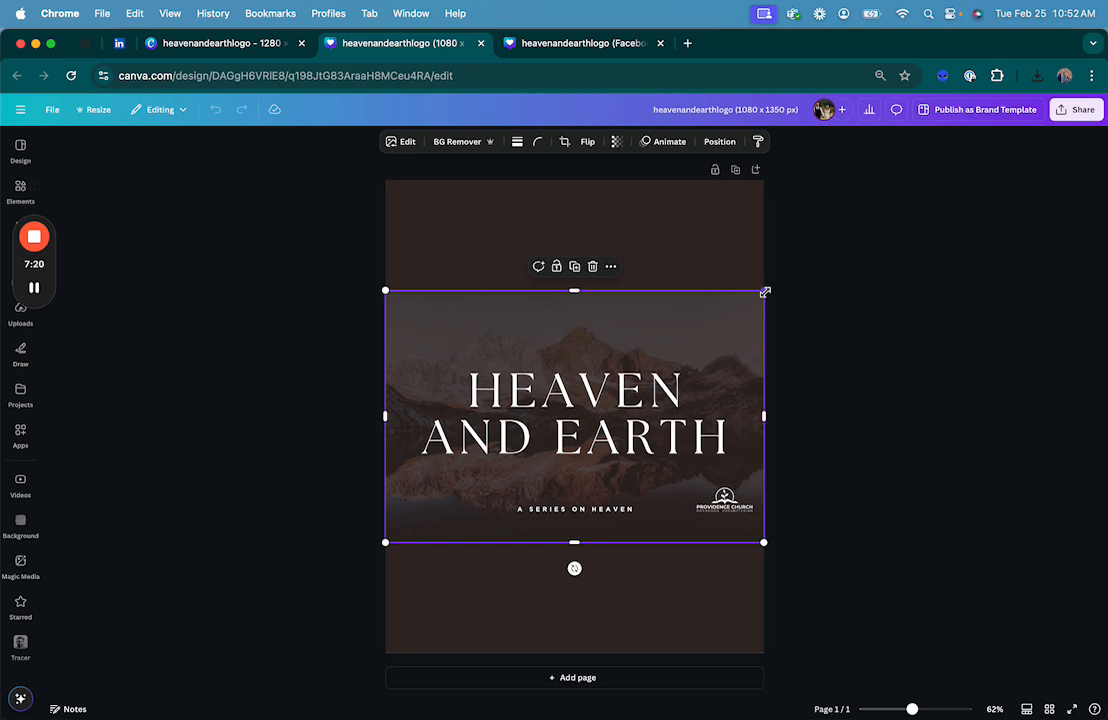
{"action": "left_click_drag", "start_coordinate": [764, 293], "coordinate": [936, 175]}
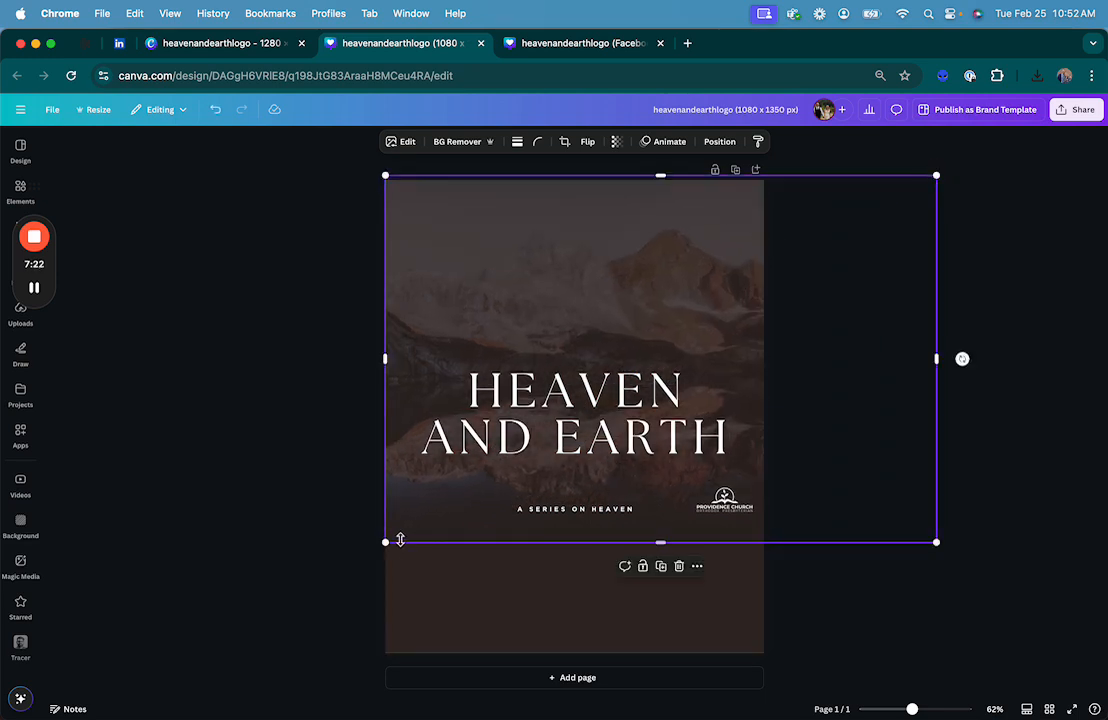
{"action": "left_click", "coordinate": [281, 660]}
{"action": "left_click", "coordinate": [447, 510]}
{"action": "left_click_drag", "start_coordinate": [386, 540], "coordinate": [237, 683]}
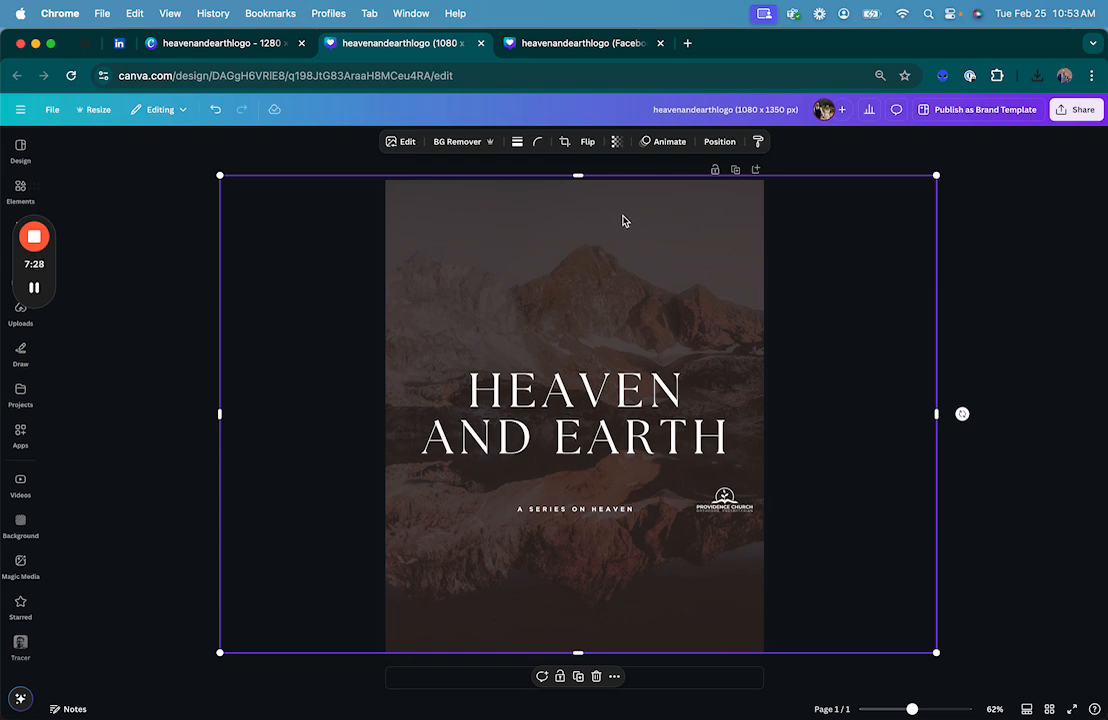
- Shift the background photo to the right and enlarge it further so the main peak sits in the page's upper right, then deselect it
{"action": "left_click_drag", "start_coordinate": [623, 220], "coordinate": [678, 216]}
{"action": "left_click_drag", "start_coordinate": [991, 176], "coordinate": [1088, 126]}
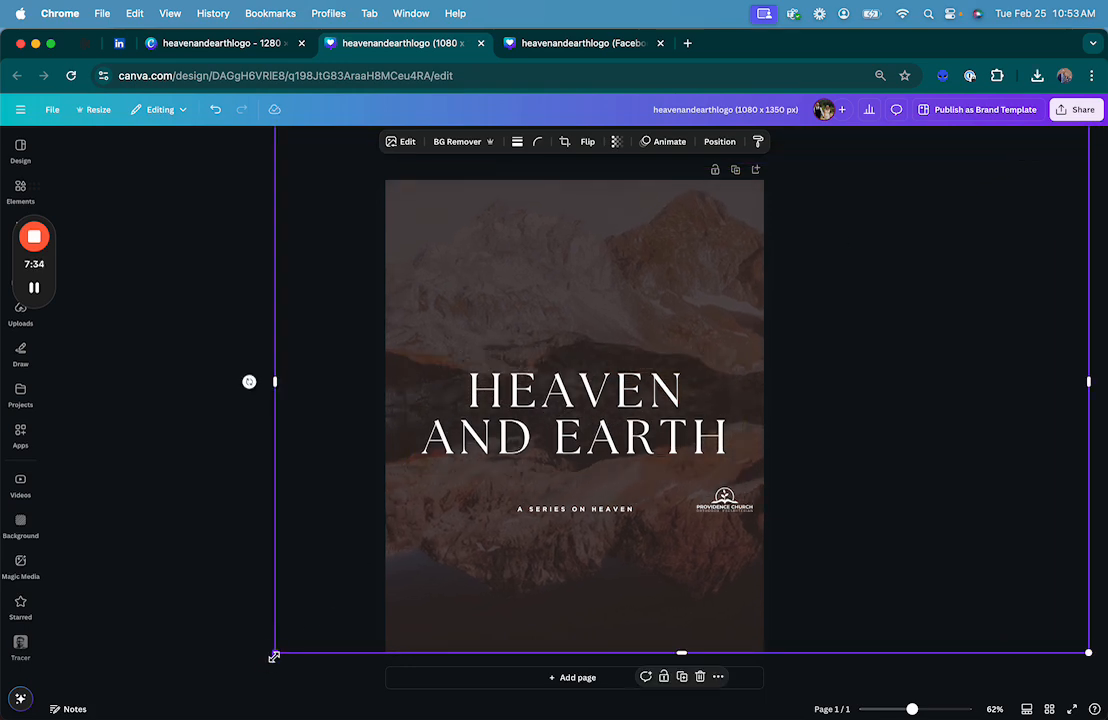
{"action": "left_click_drag", "start_coordinate": [275, 652], "coordinate": [242, 674]}
{"action": "left_click_drag", "start_coordinate": [687, 241], "coordinate": [687, 247]}
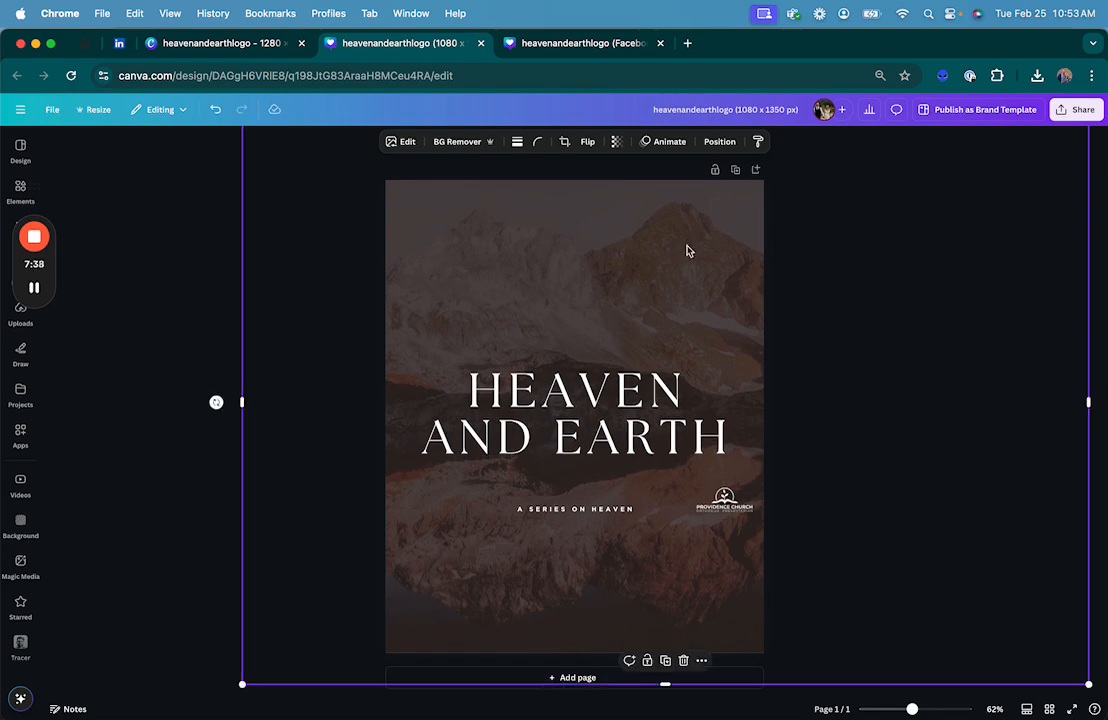
{"action": "left_click", "coordinate": [200, 304]}
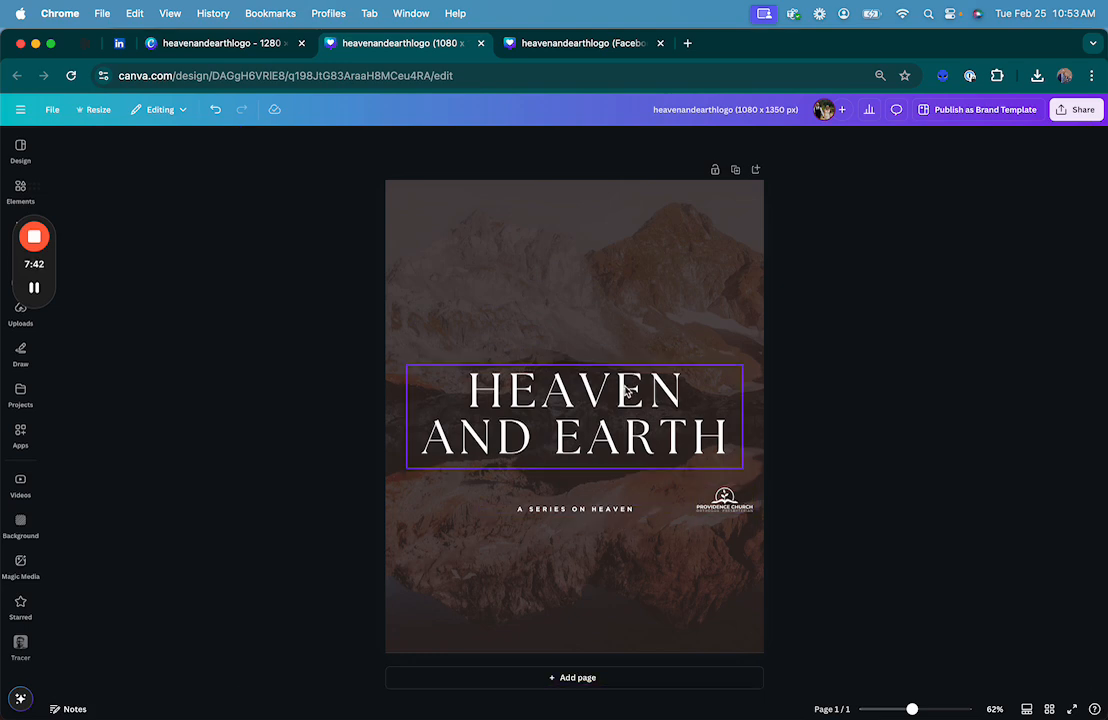
- Select all of the "HEAVEN AND EARTH" title text and left-align it
{"action": "left_click", "coordinate": [590, 410]}
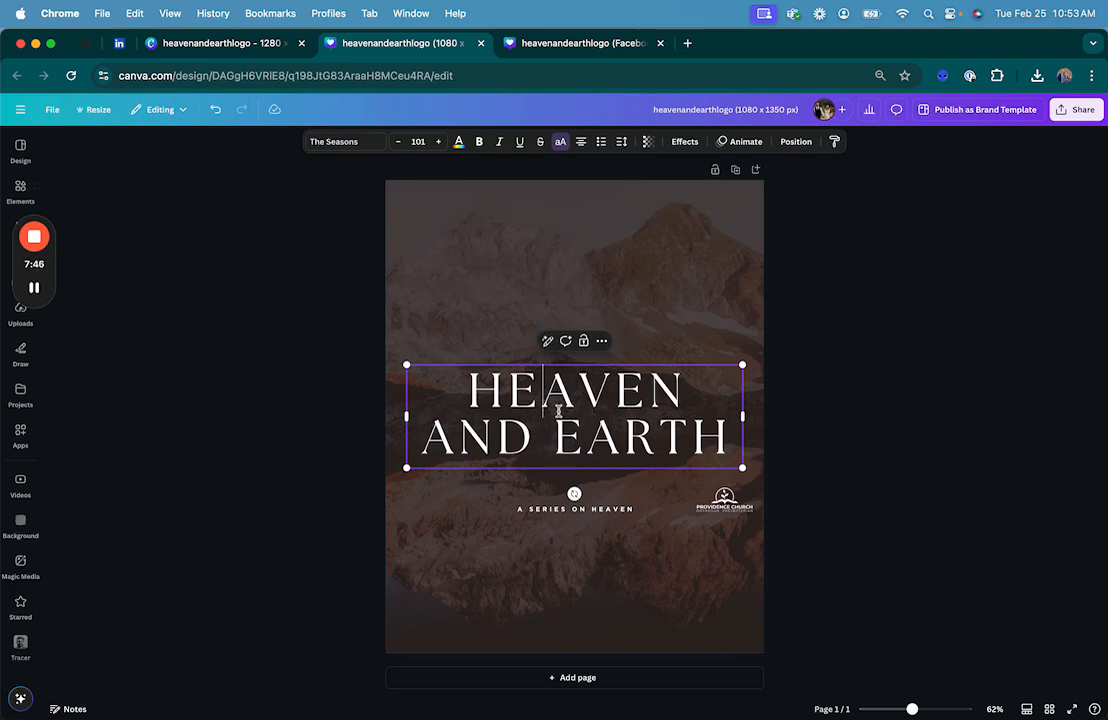
{"action": "double_click", "coordinate": [588, 405]}
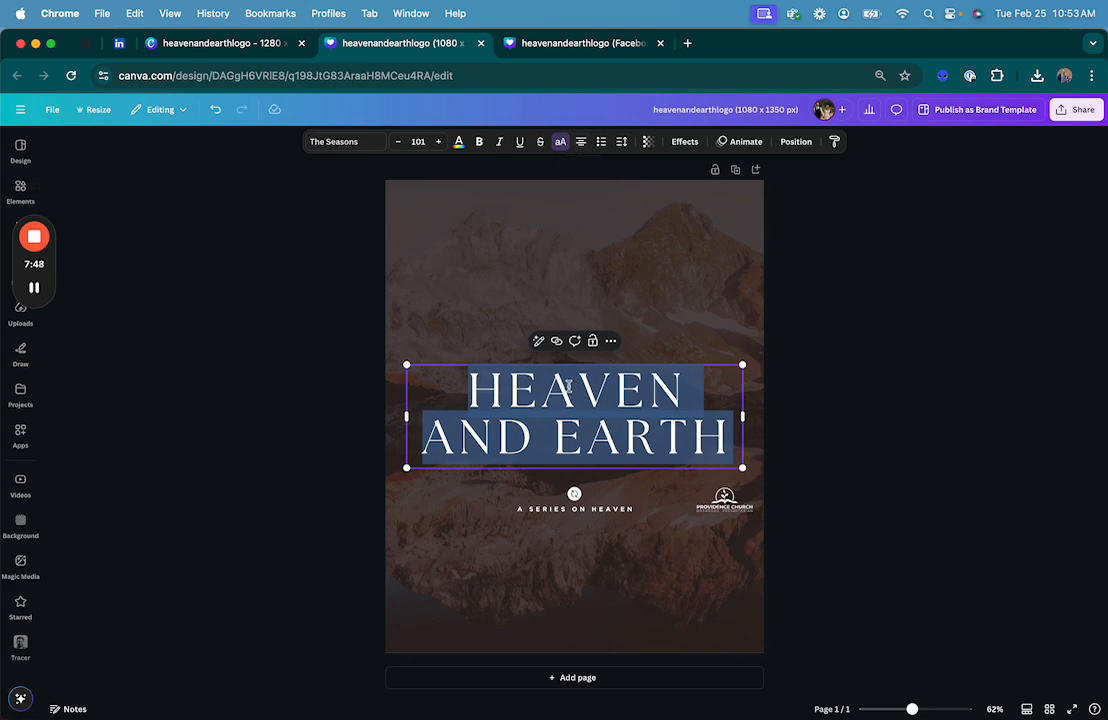
{"action": "left_click", "coordinate": [882, 390]}
{"action": "double_click", "coordinate": [576, 401]}
{"action": "left_click", "coordinate": [836, 410]}
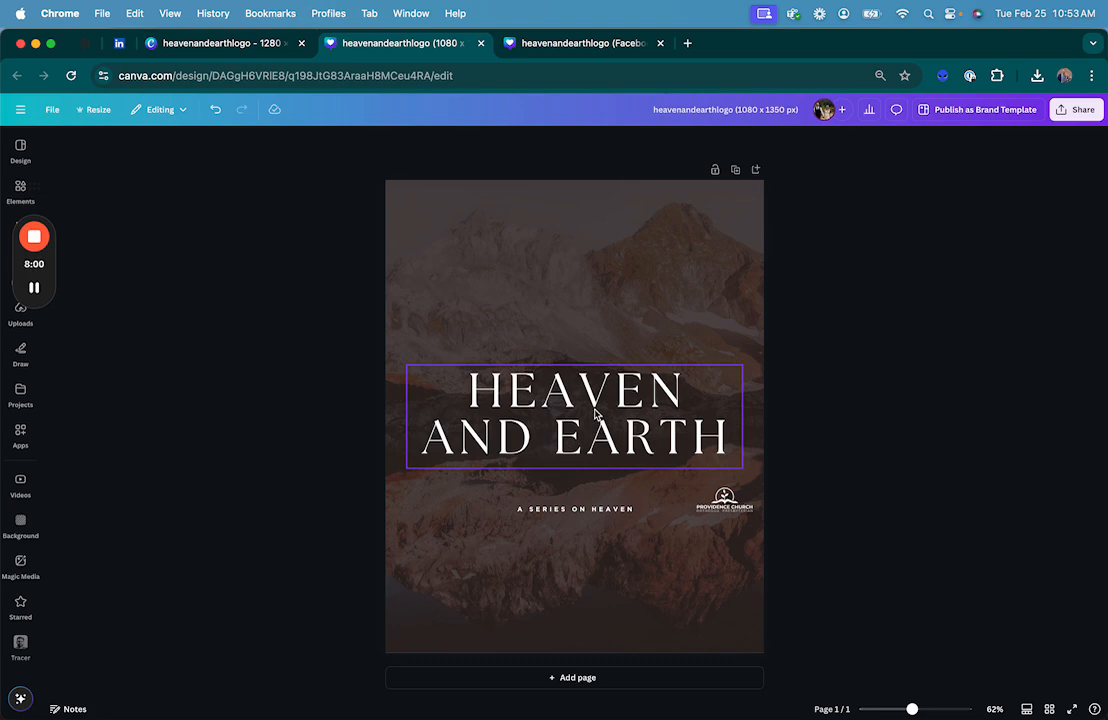
{"action": "left_click", "coordinate": [594, 412]}
{"action": "left_click", "coordinate": [593, 409]}
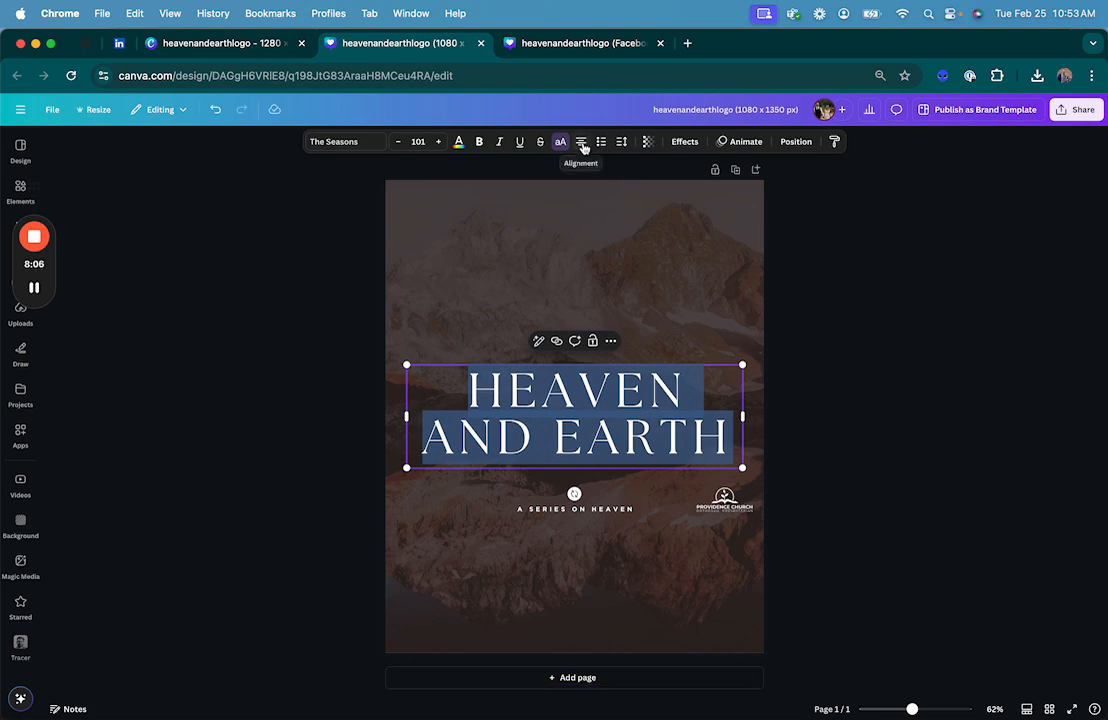
{"action": "left_click", "coordinate": [582, 143]}
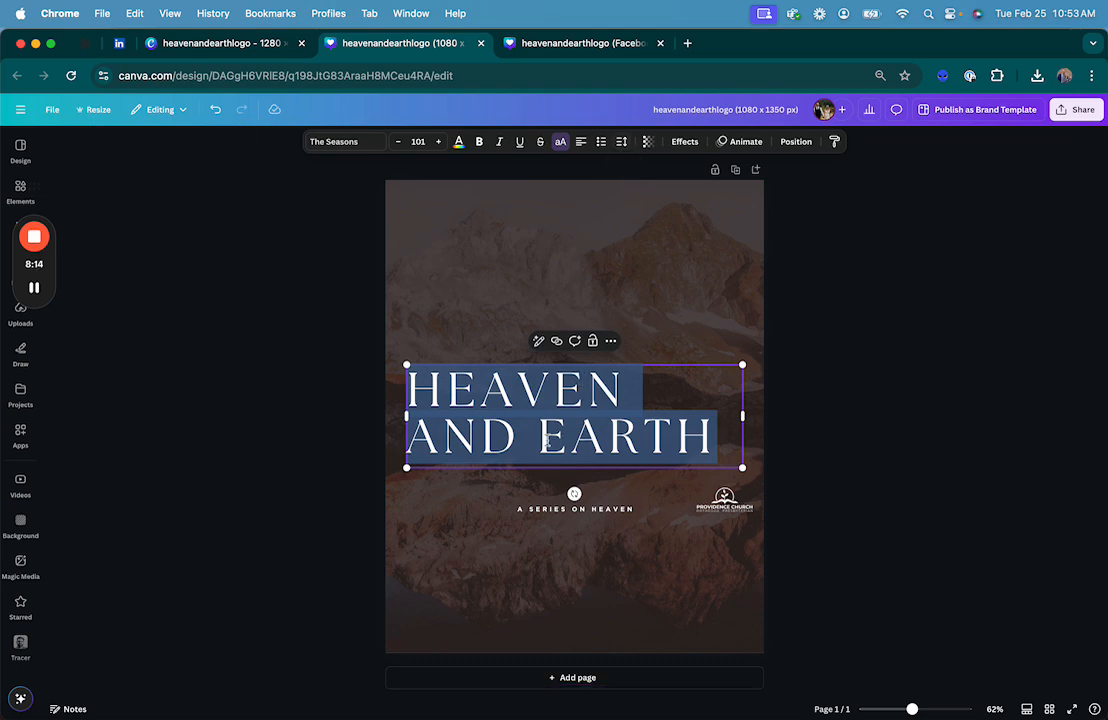
- Break the title before "EARTH" so it runs over three lines, and move the text box up into the page's upper half
{"action": "left_click", "coordinate": [547, 440]}
{"action": "key", "text": "BackSpace"}
{"action": "key", "text": "Return"}
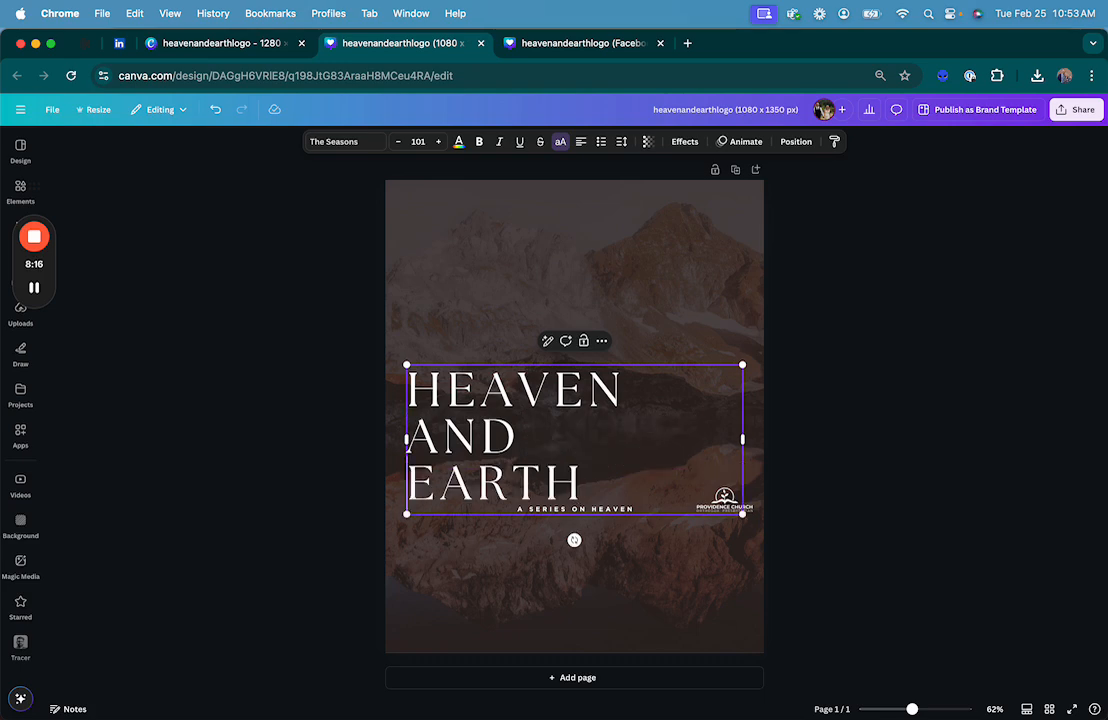
{"action": "left_click", "coordinate": [790, 386]}
{"action": "left_click_drag", "start_coordinate": [481, 435], "coordinate": [481, 322]}
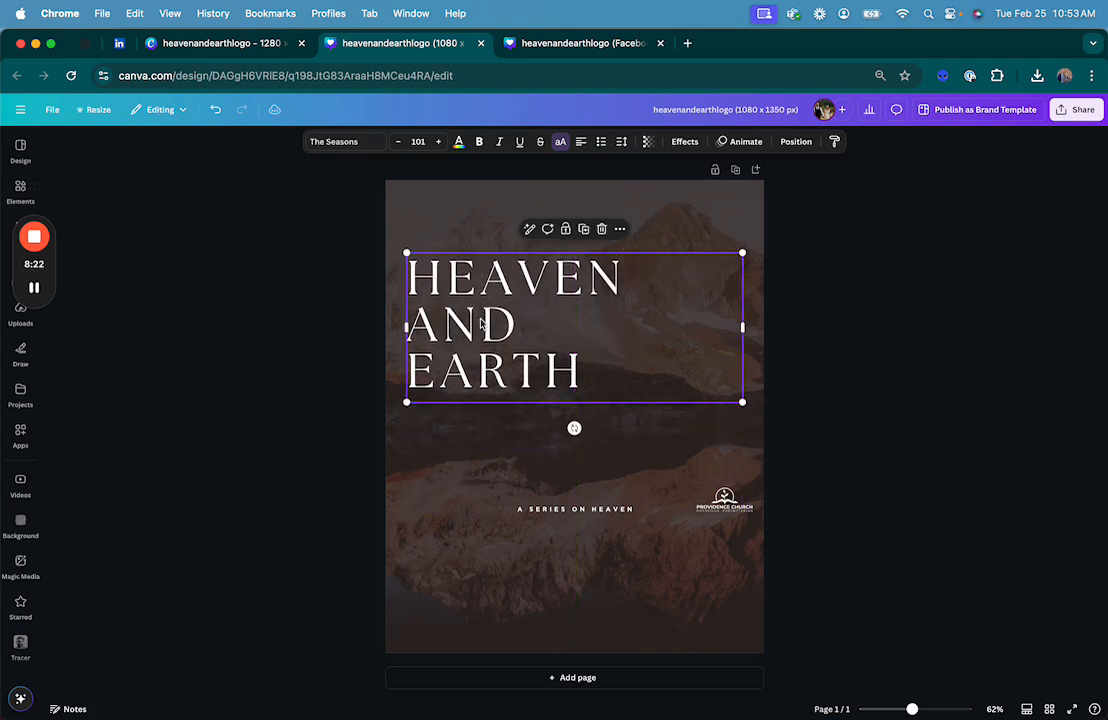
- Increase the title's font size in small increments to 112
{"action": "left_click", "coordinate": [438, 142]}
{"action": "left_click", "coordinate": [438, 142]}
{"action": "left_click", "coordinate": [438, 142]}
{"action": "left_click", "coordinate": [438, 142]}
{"action": "left_click", "coordinate": [438, 142]}
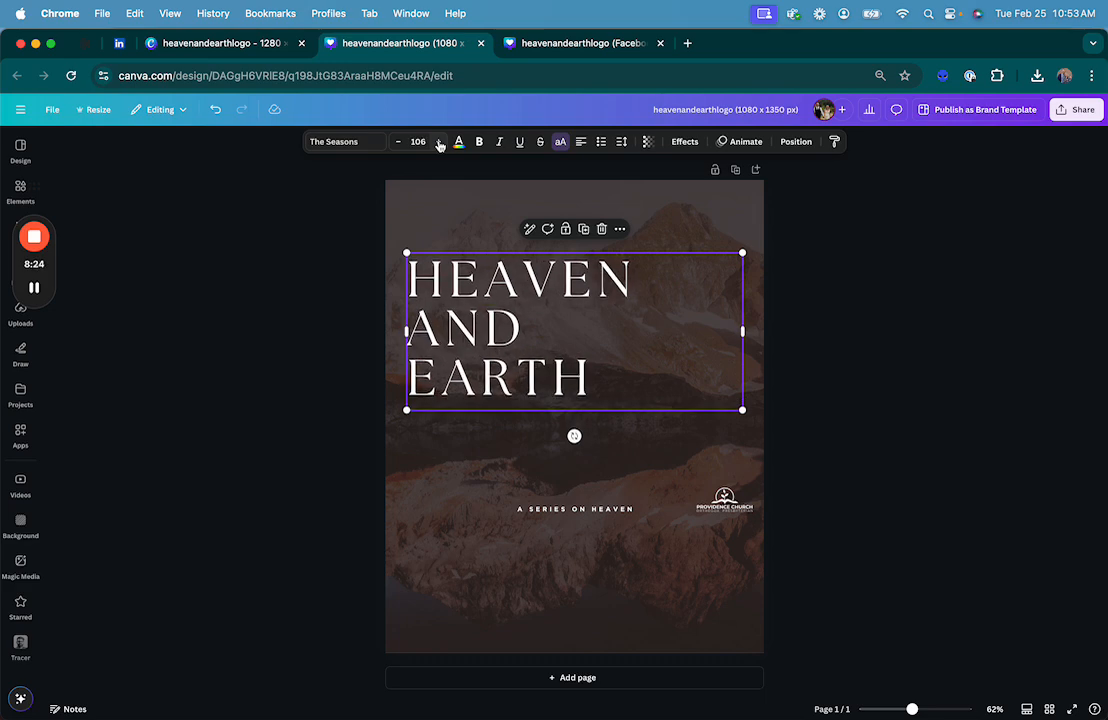
{"action": "left_click", "coordinate": [438, 142]}
{"action": "left_click", "coordinate": [438, 142]}
{"action": "left_click", "coordinate": [438, 142]}
{"action": "left_click", "coordinate": [439, 144]}
{"action": "left_click", "coordinate": [439, 144]}
{"action": "left_click", "coordinate": [439, 144]}
- Try a font size of 200 on the "HEAVEN AND EARTH" title and settle on 150
{"action": "double_click", "coordinate": [418, 142]}
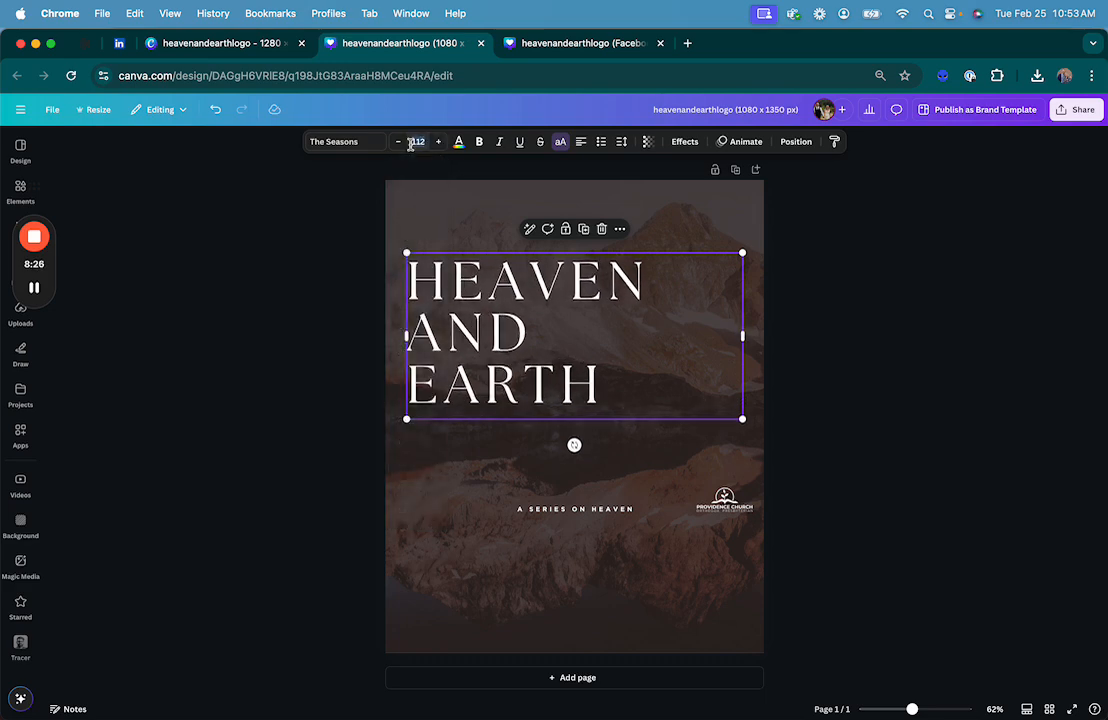
{"action": "type", "text": "200"}
{"action": "key", "text": "Return"}
{"action": "double_click", "coordinate": [418, 142]}
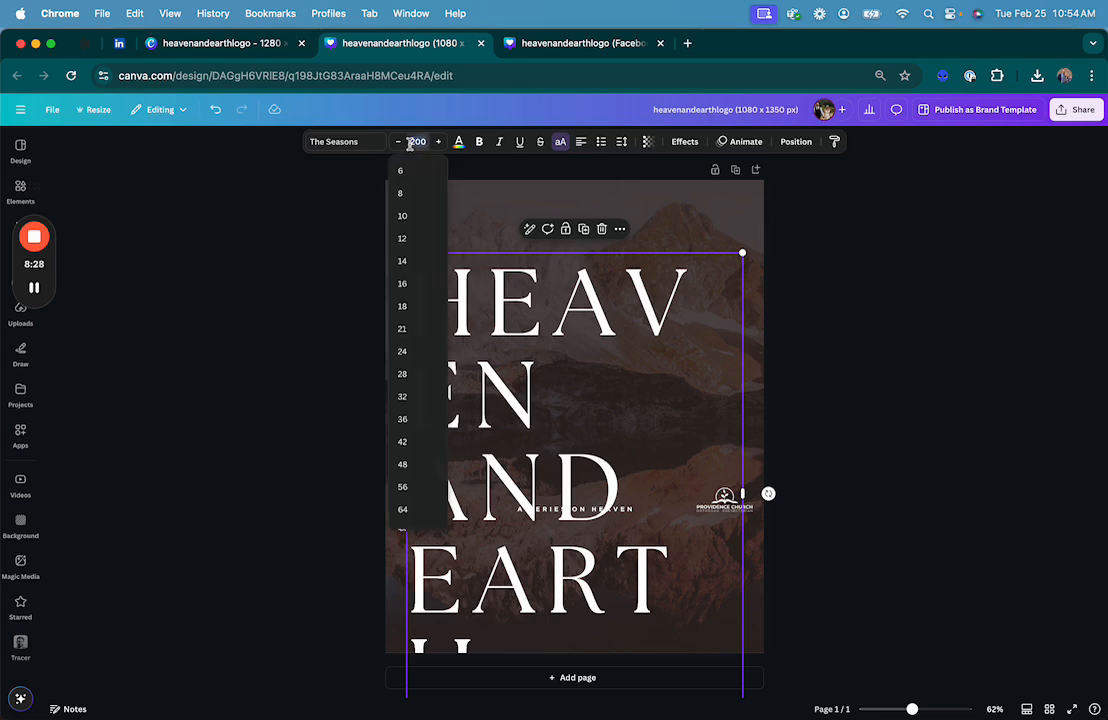
{"action": "type", "text": "150"}
{"action": "key", "text": "Return"}
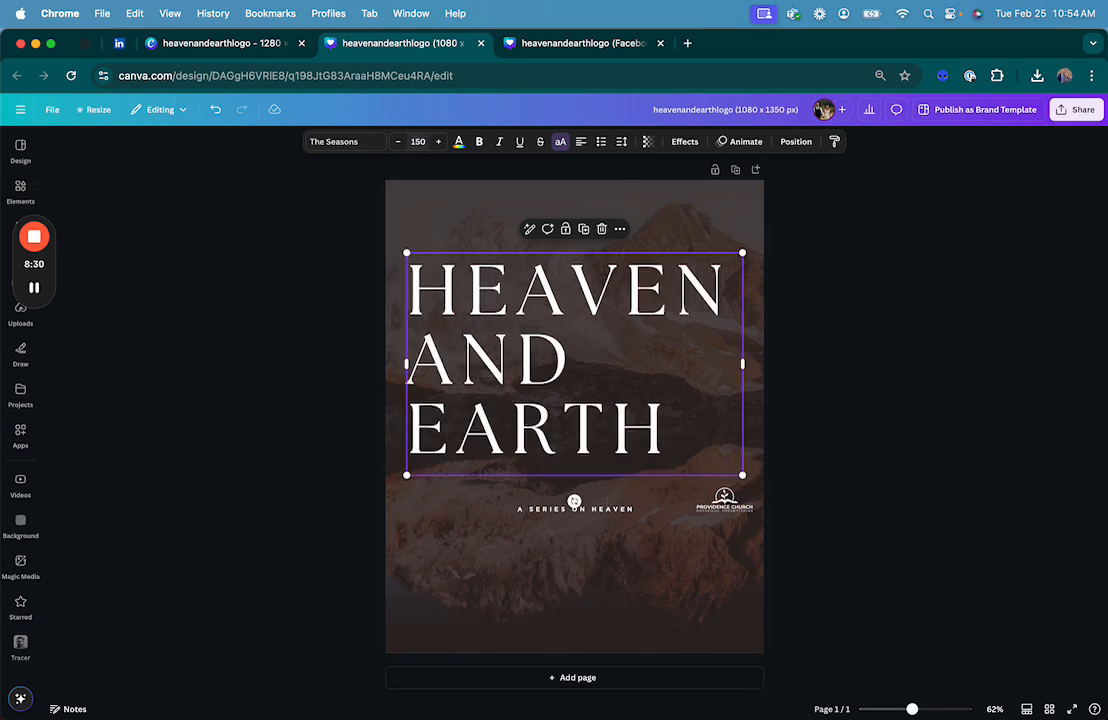
{"action": "left_click", "coordinate": [800, 331]}
- Nudge the three-line title vertically until it sits slightly lower on the page
{"action": "left_click", "coordinate": [574, 376]}
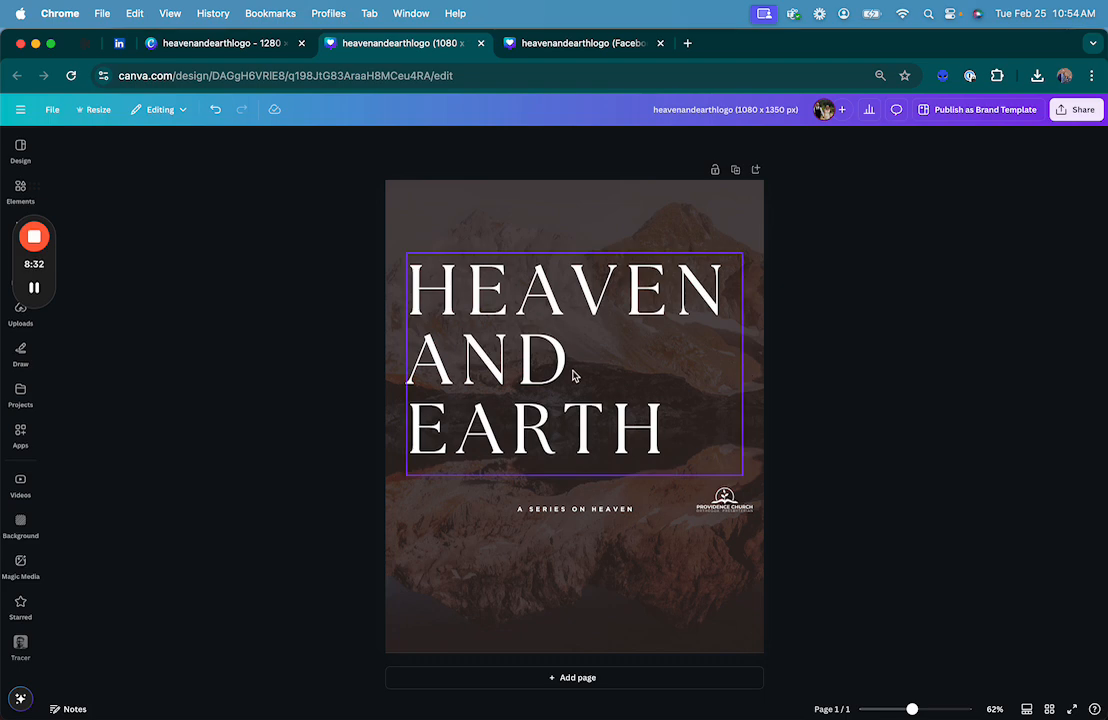
{"action": "left_click_drag", "start_coordinate": [574, 376], "coordinate": [574, 359]}
{"action": "left_click", "coordinate": [845, 436]}
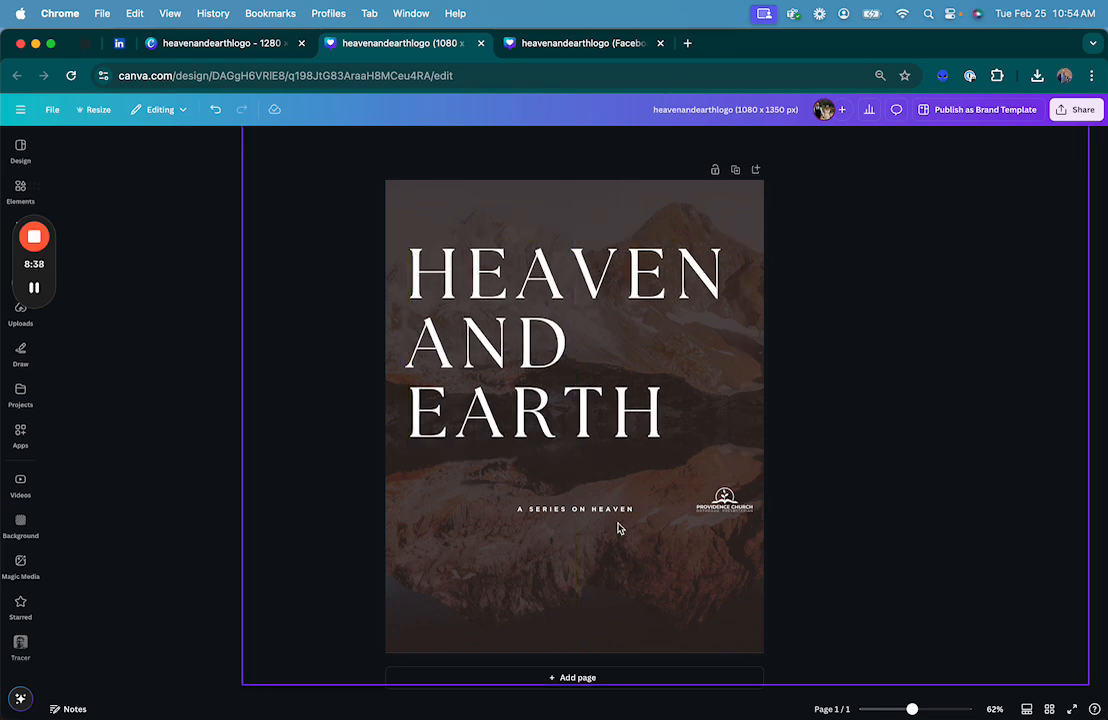
{"action": "left_click", "coordinate": [598, 414]}
{"action": "left_click_drag", "start_coordinate": [598, 416], "coordinate": [597, 429]}
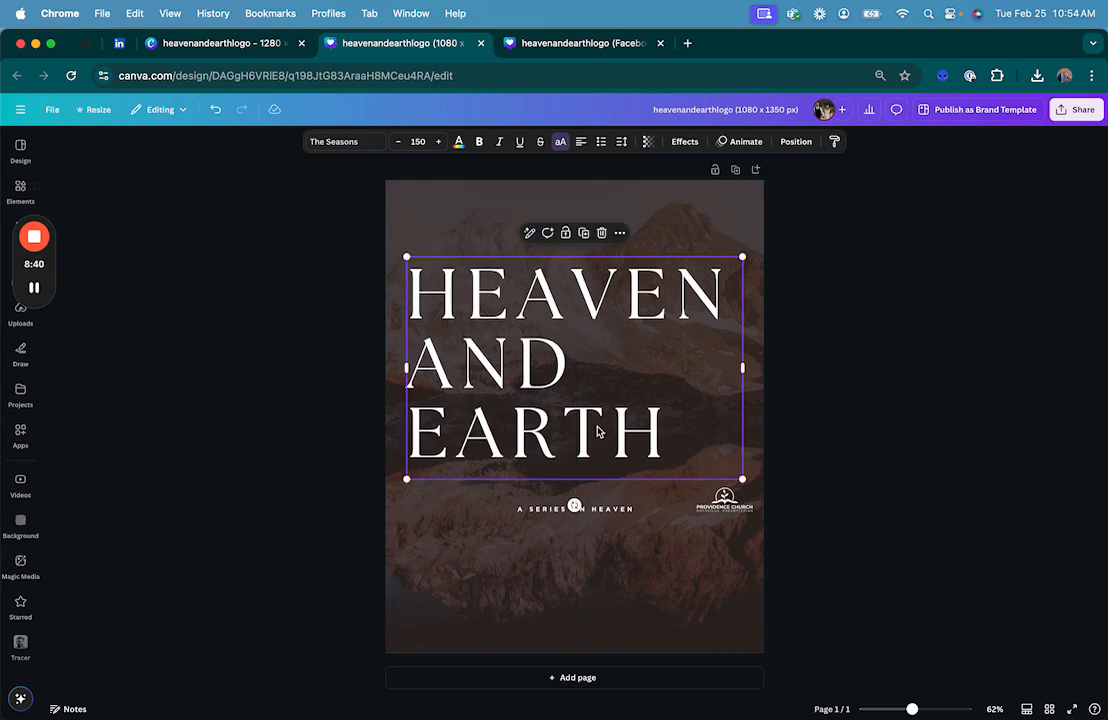
- Set the "A SERIES ON HEAVEN" subtitle's font size to 40
{"action": "left_click", "coordinate": [580, 516]}
{"action": "left_click", "coordinate": [580, 516]}
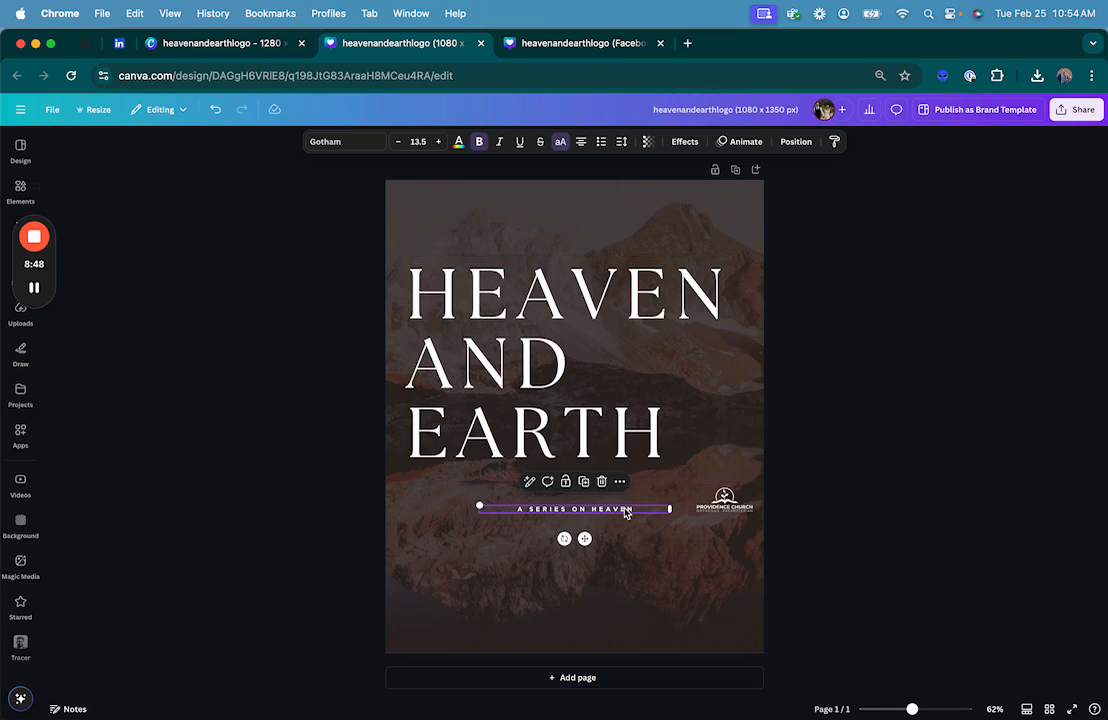
{"action": "left_click", "coordinate": [417, 142]}
{"action": "type", "text": "4"}
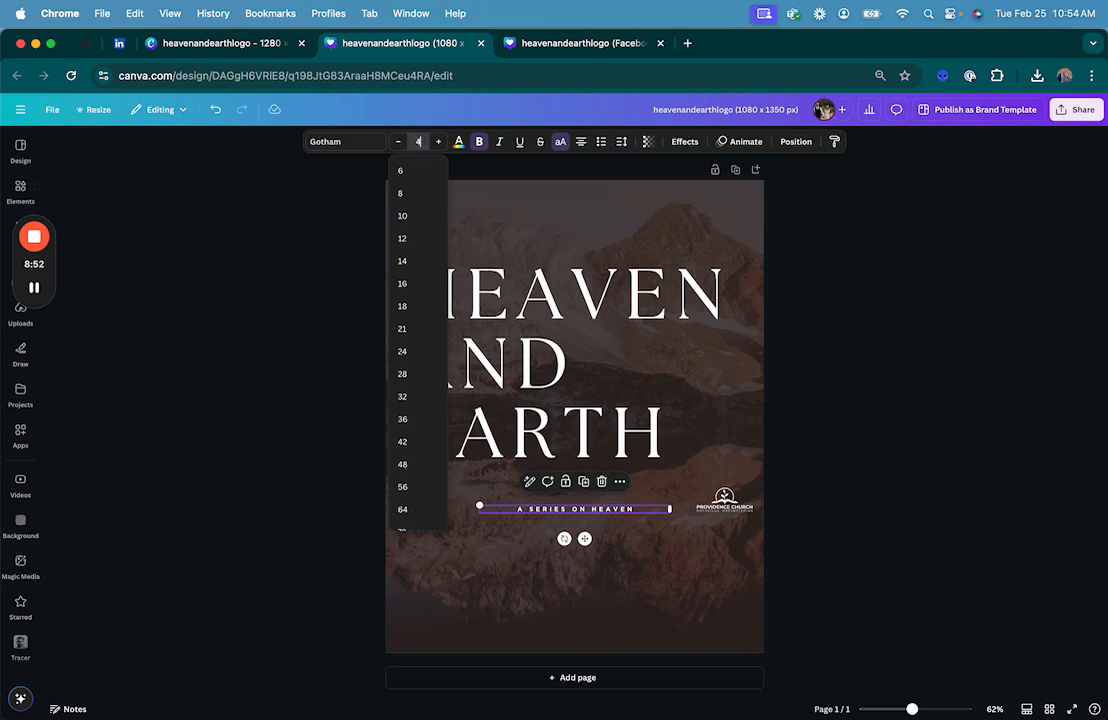
{"action": "type", "text": "0"}
{"action": "key", "text": "Return"}
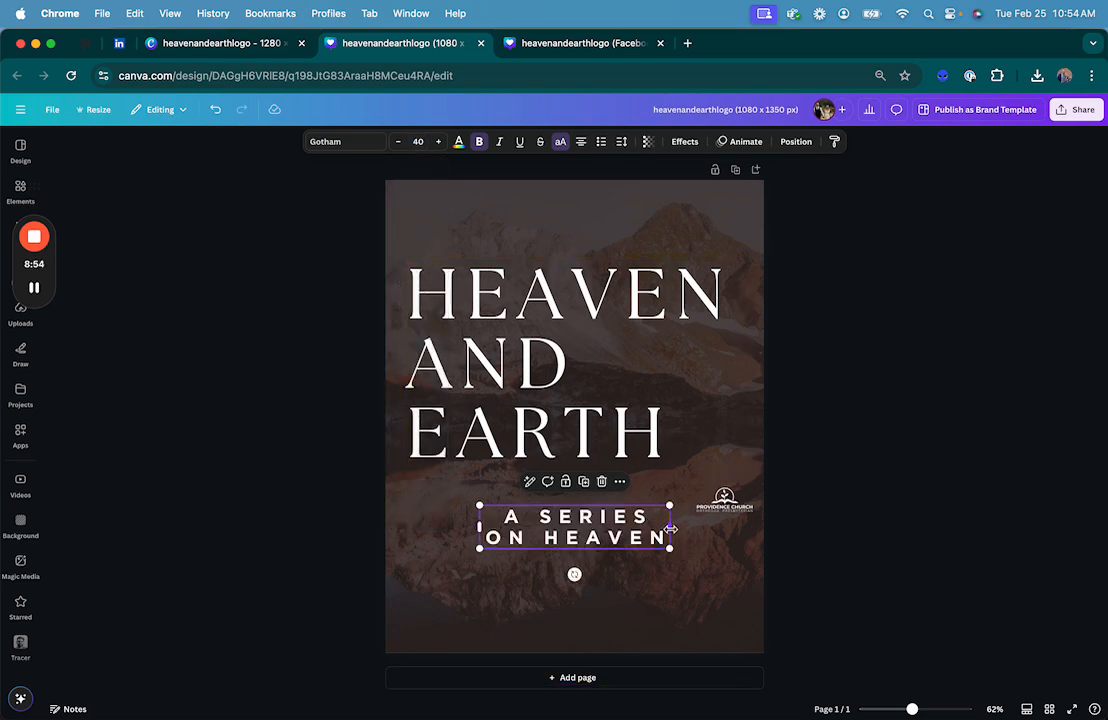
- Widen the subtitle's text box so it fits on one line, and move it centered near the bottom of the page
{"action": "left_click_drag", "start_coordinate": [669, 527], "coordinate": [840, 533]}
{"action": "left_click", "coordinate": [616, 538]}
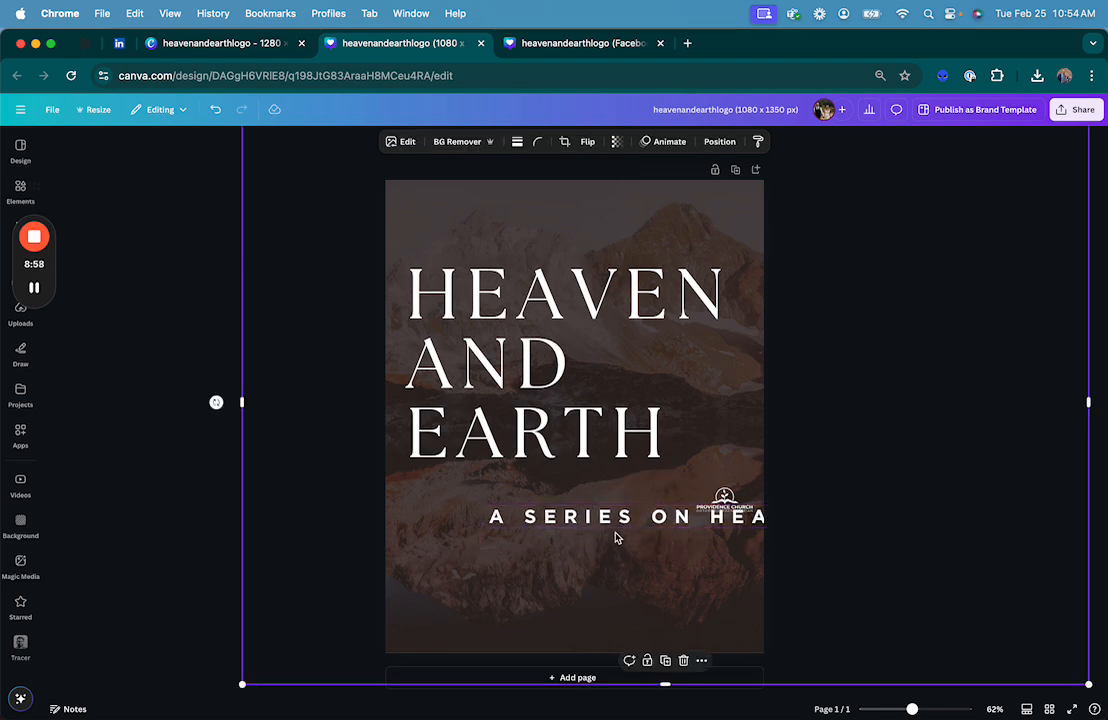
{"action": "left_click", "coordinate": [596, 524]}
{"action": "left_click_drag", "start_coordinate": [596, 524], "coordinate": [509, 629]}
{"action": "left_click", "coordinate": [824, 559]}
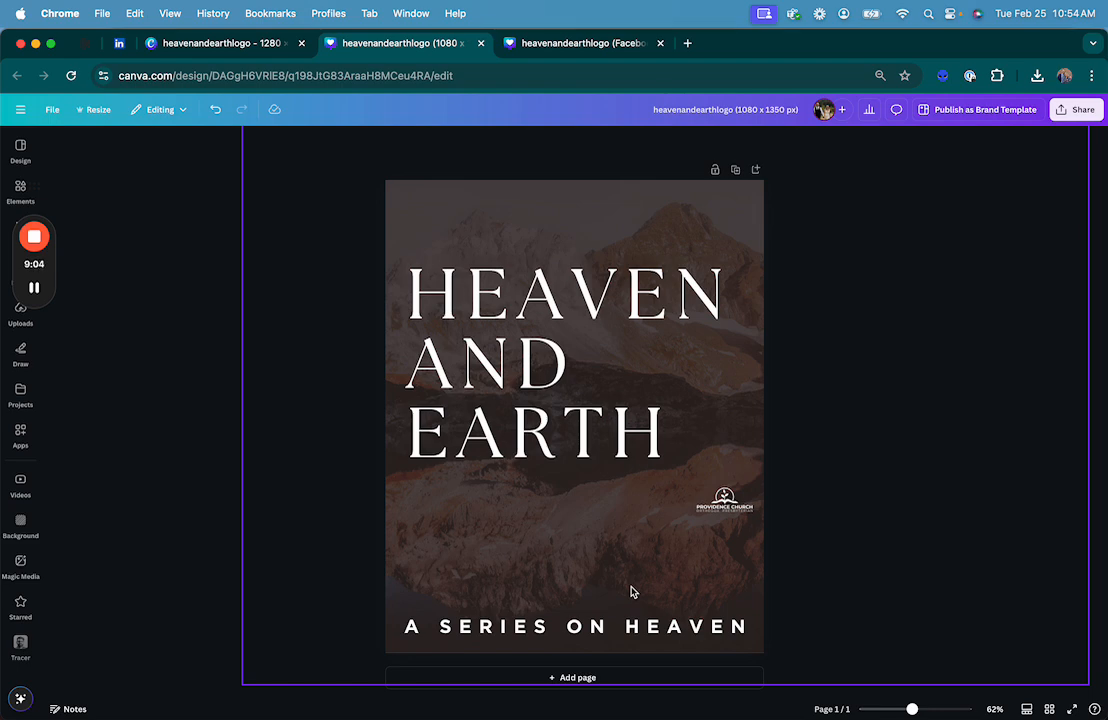
- Reduce the subtitle's font size to 37
{"action": "left_click", "coordinate": [608, 627]}
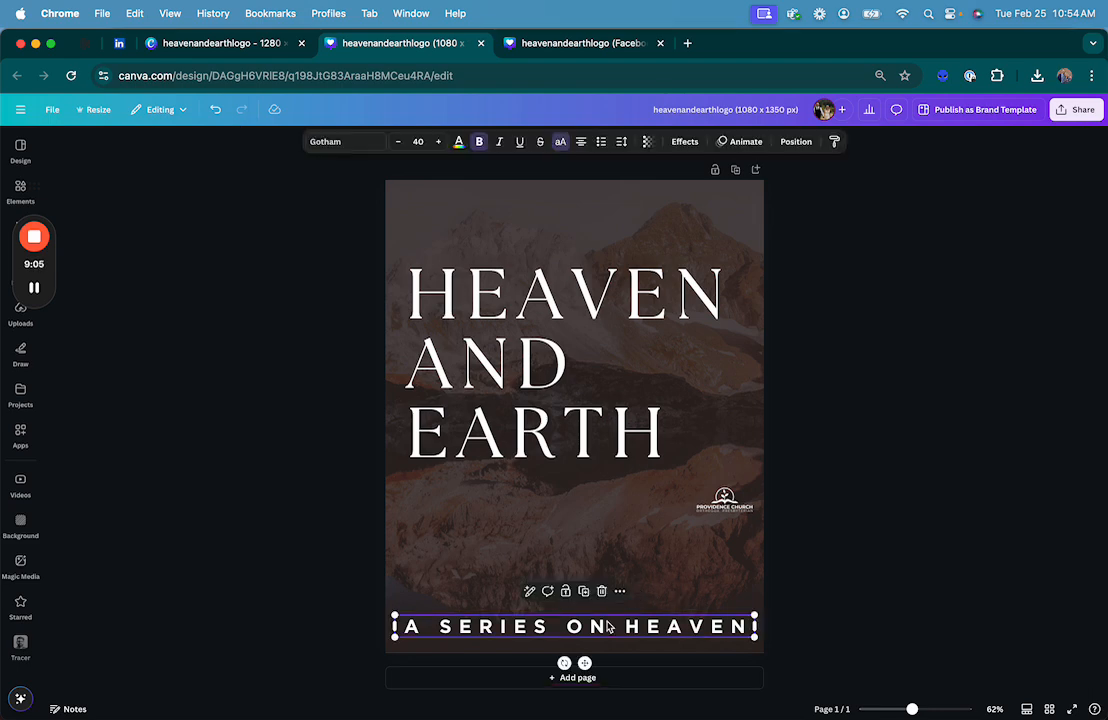
{"action": "left_click", "coordinate": [398, 142]}
{"action": "left_click", "coordinate": [398, 142]}
{"action": "left_click", "coordinate": [398, 142]}
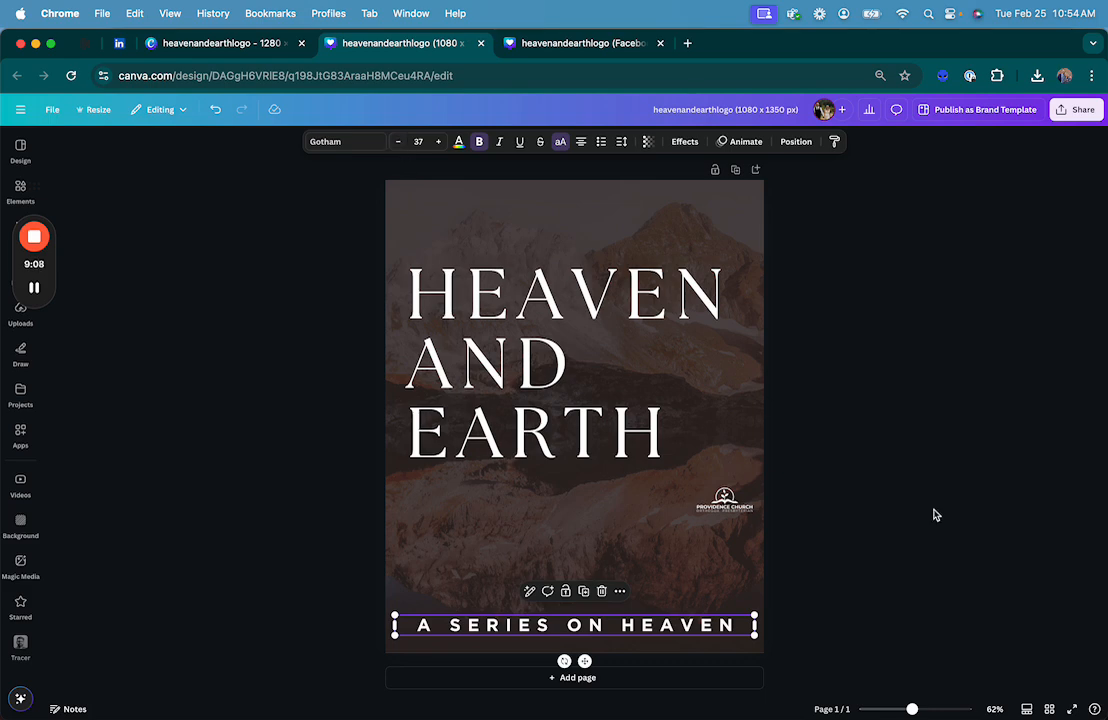
{"action": "left_click", "coordinate": [905, 532]}
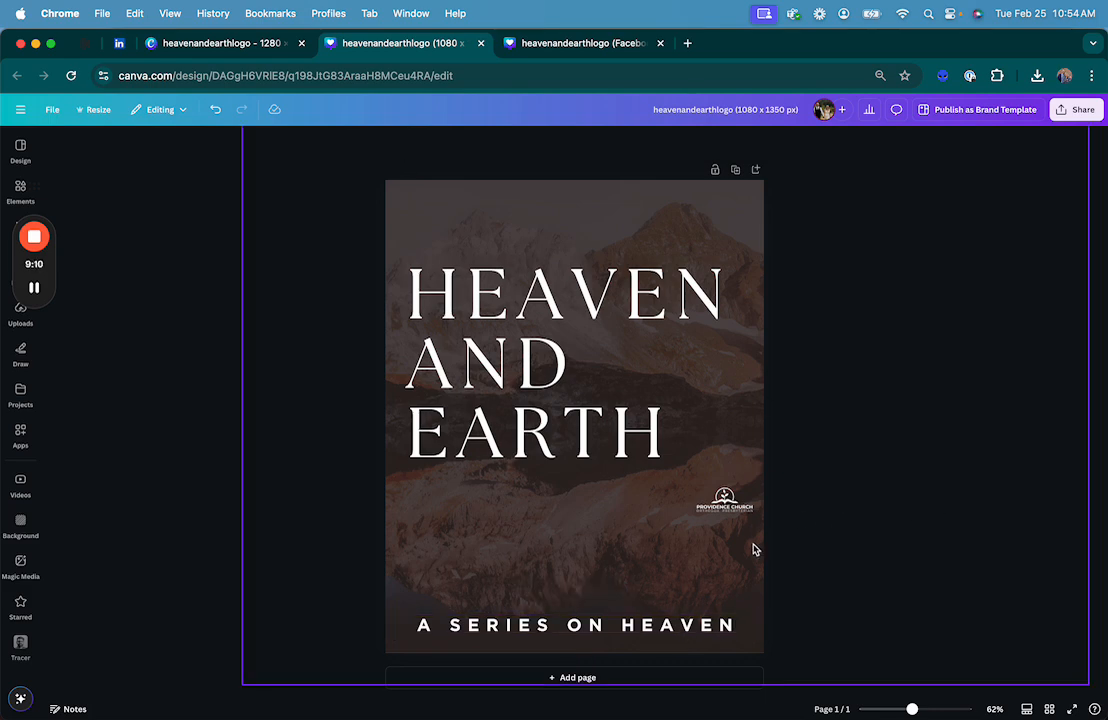
- Try moving the church logo off the page and raising the subtitle beneath the title
{"action": "left_click", "coordinate": [725, 502]}
{"action": "left_click_drag", "start_coordinate": [725, 502], "coordinate": [835, 602]}
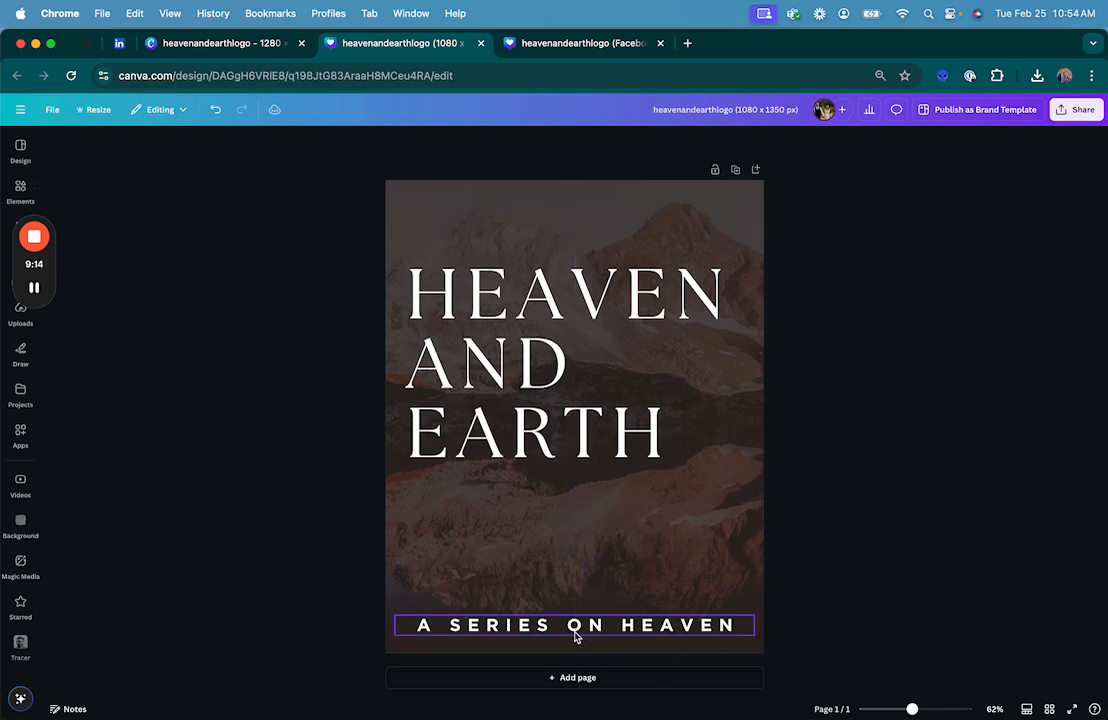
{"action": "left_click_drag", "start_coordinate": [575, 630], "coordinate": [575, 524]}
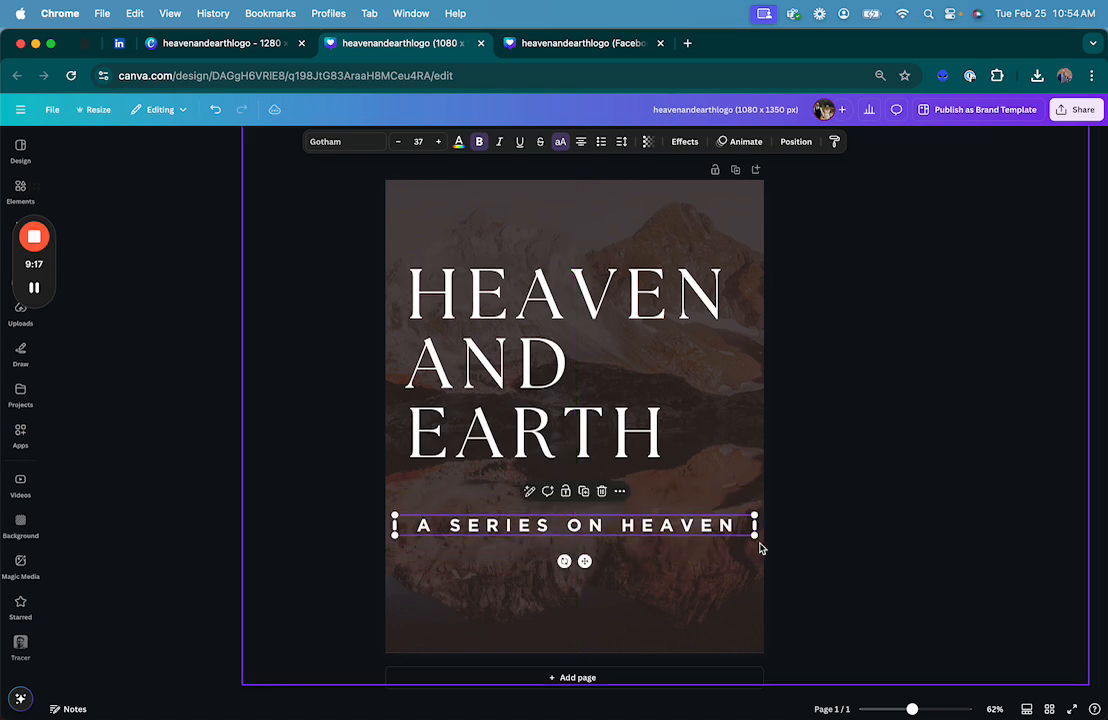
{"action": "left_click", "coordinate": [767, 594]}
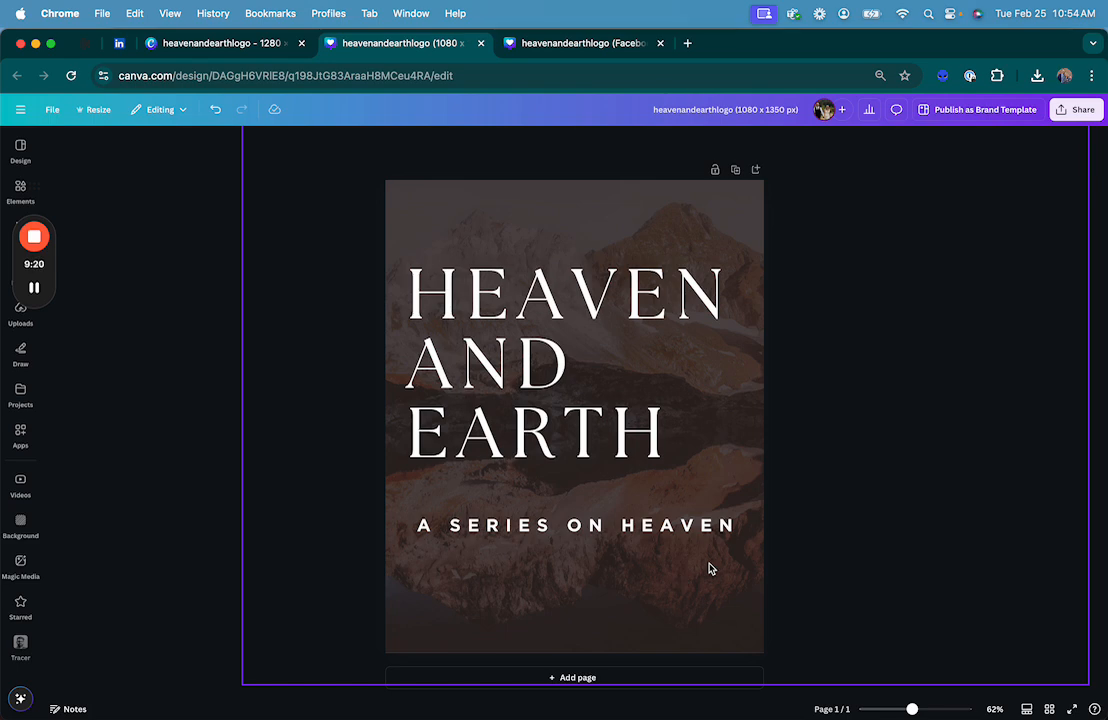
- Look for the church logo among the page's layers and undo the last subtitle and logo moves
{"action": "left_click", "coordinate": [700, 215]}
{"action": "left_click", "coordinate": [719, 141]}
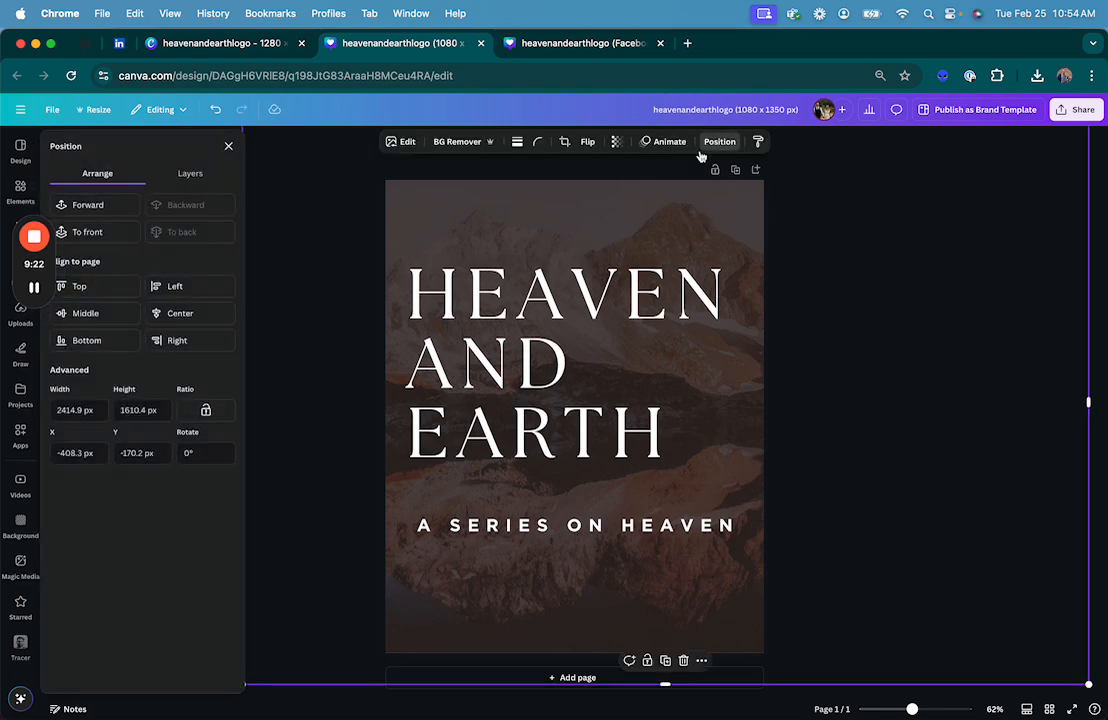
{"action": "left_click", "coordinate": [188, 174]}
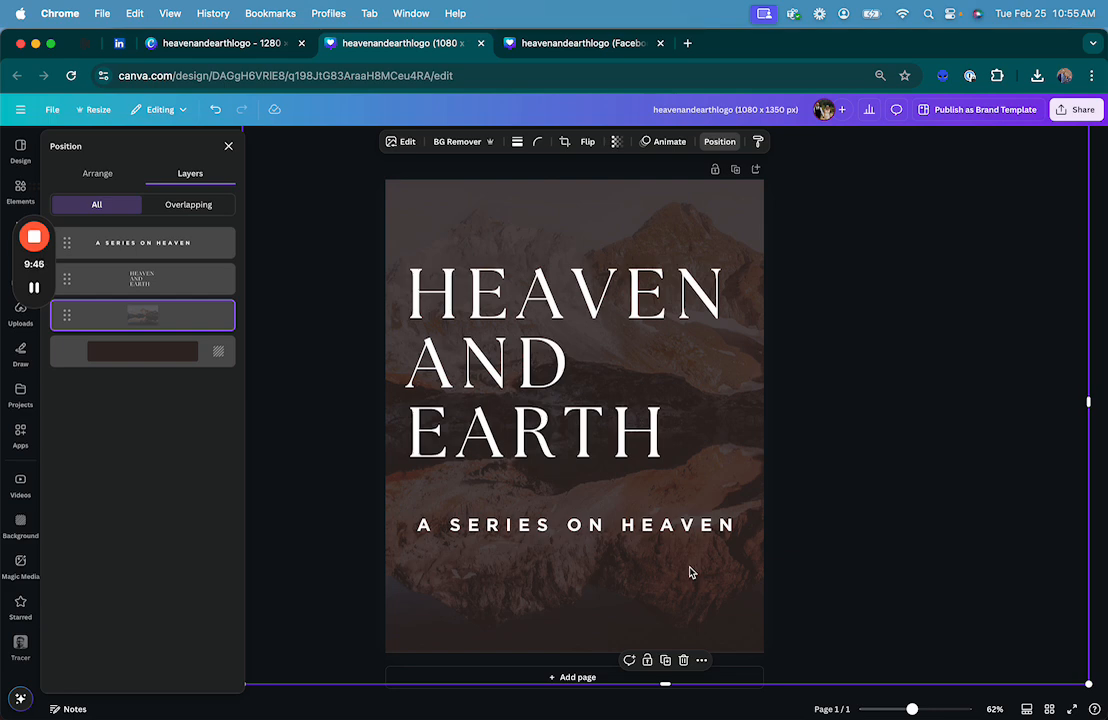
{"action": "key", "text": "super+z"}
{"action": "key", "text": "super+z"}
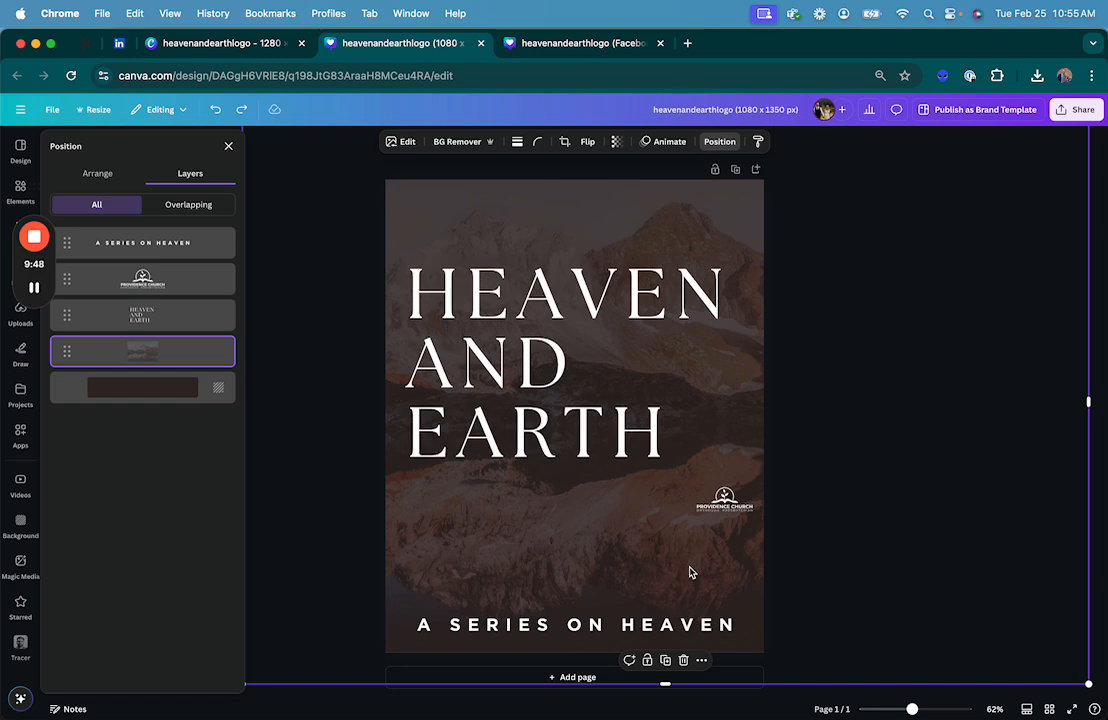
- Move the subtitle up beneath the title, and enlarge the church logo and center it at the bottom of the page
{"action": "left_click", "coordinate": [725, 505]}
{"action": "left_click_drag", "start_coordinate": [725, 505], "coordinate": [721, 569]}
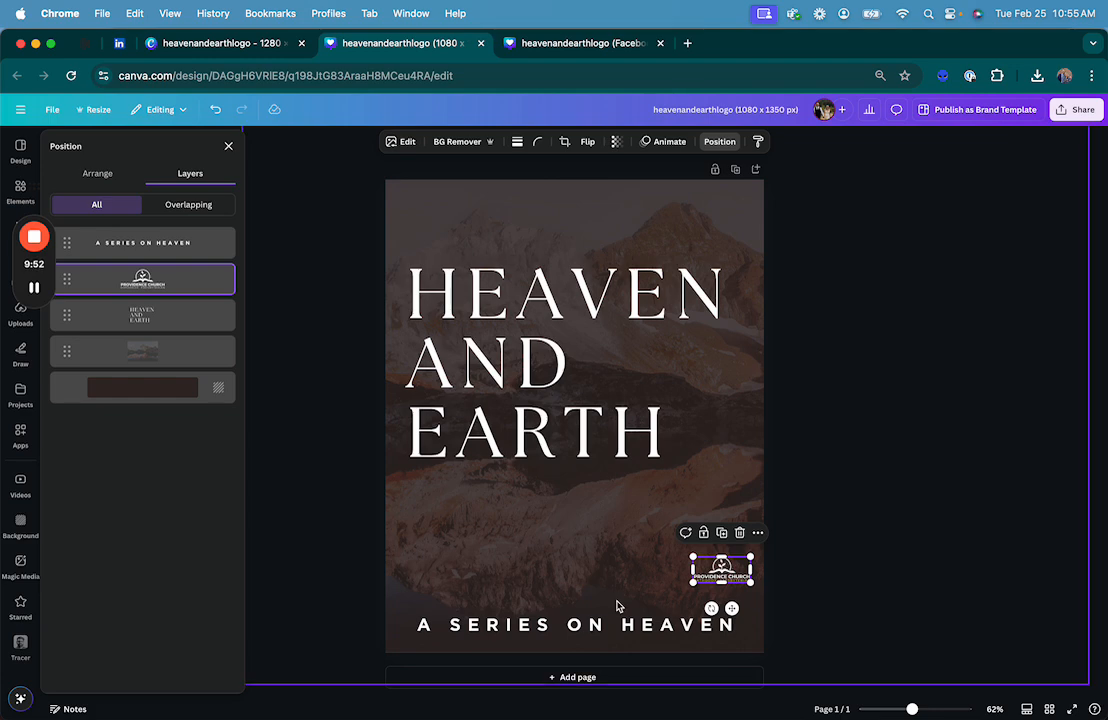
{"action": "left_click_drag", "start_coordinate": [600, 626], "coordinate": [603, 506]}
{"action": "left_click_drag", "start_coordinate": [718, 579], "coordinate": [697, 557]}
{"action": "left_click_drag", "start_coordinate": [635, 590], "coordinate": [596, 597]}
{"action": "left_click", "coordinate": [712, 549]}
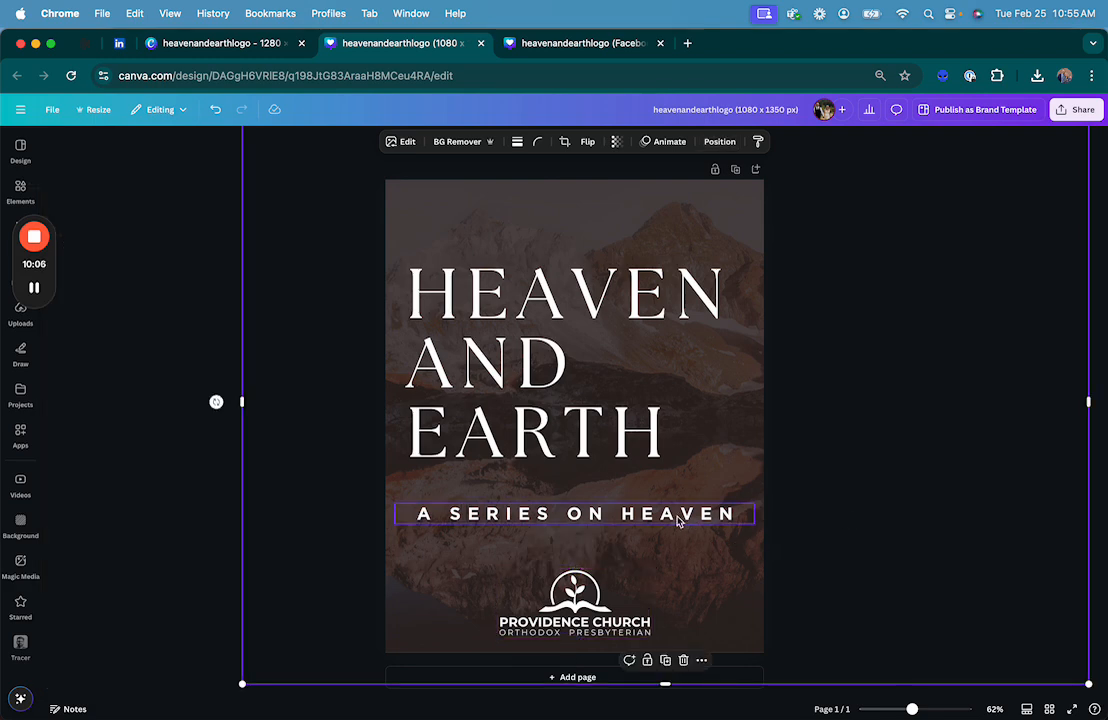
- Nudge the subtitle down slightly and shrink the church logo, keeping it centered near the page's lower edge
{"action": "left_click_drag", "start_coordinate": [688, 521], "coordinate": [687, 527]}
{"action": "left_click", "coordinate": [845, 516]}
{"action": "left_click", "coordinate": [640, 585]}
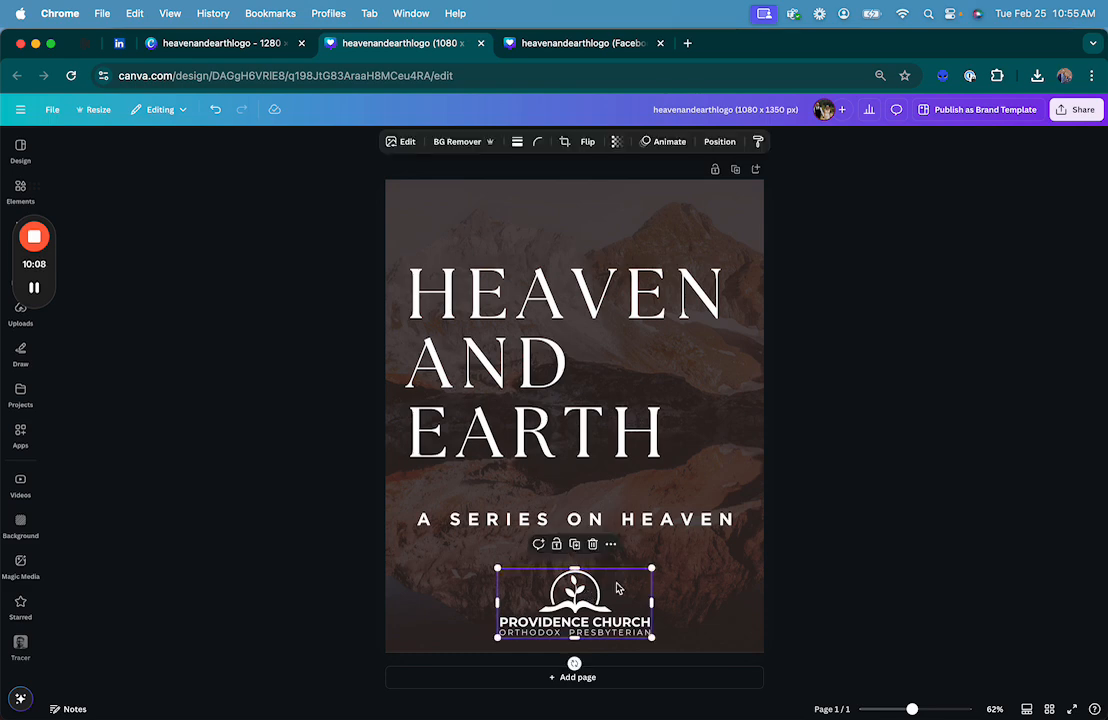
{"action": "left_click_drag", "start_coordinate": [650, 567], "coordinate": [590, 603]}
{"action": "left_click_drag", "start_coordinate": [590, 604], "coordinate": [590, 604]}
{"action": "left_click", "coordinate": [888, 519]}
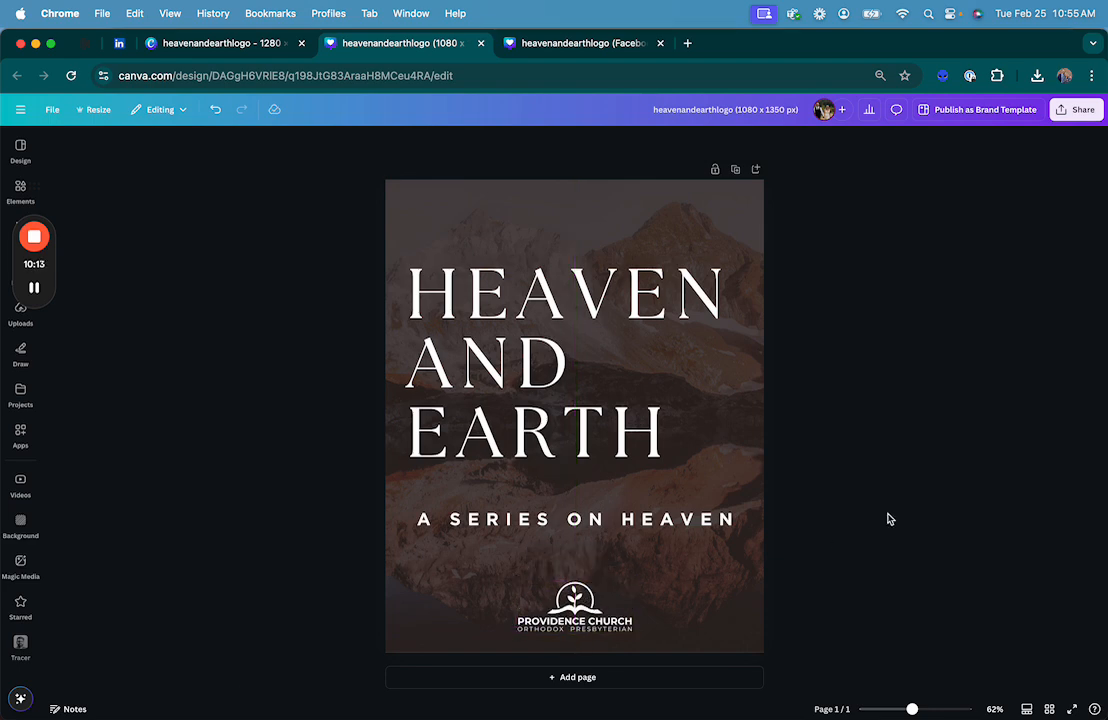
- Increase the title's font size to 156 and widen its text box so "HEAVEN" stays on one line
{"action": "left_click", "coordinate": [566, 403]}
{"action": "left_click", "coordinate": [438, 141]}
{"action": "left_click", "coordinate": [438, 141]}
{"action": "left_click", "coordinate": [438, 141]}
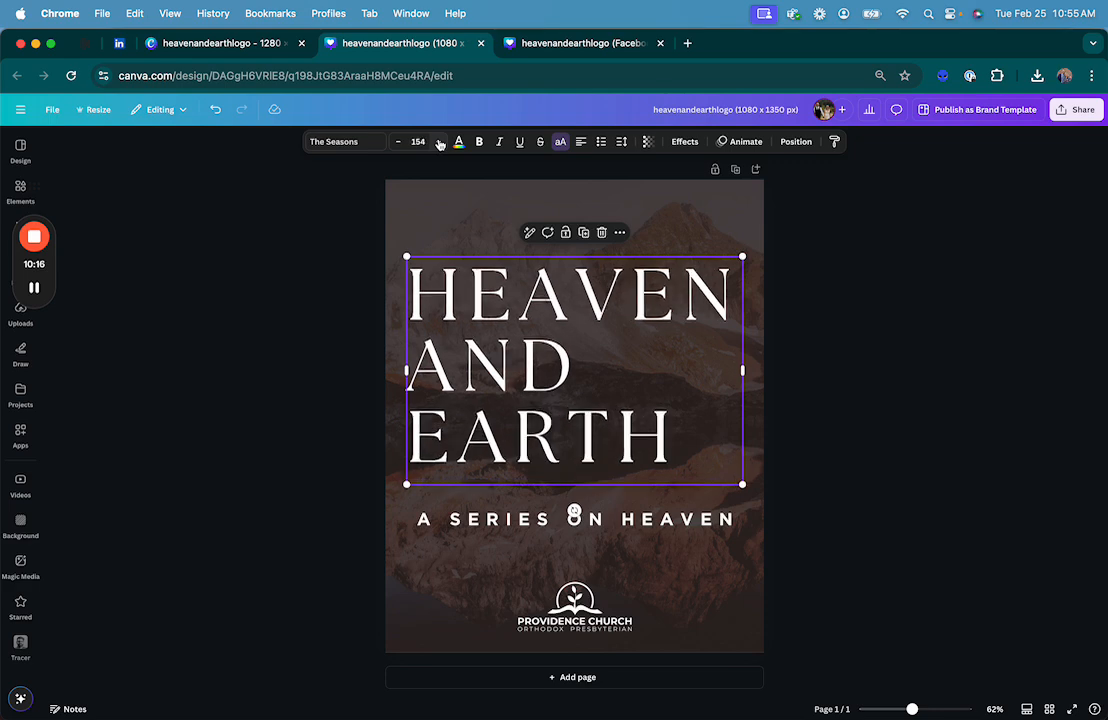
{"action": "left_click", "coordinate": [438, 141]}
{"action": "left_click", "coordinate": [438, 141]}
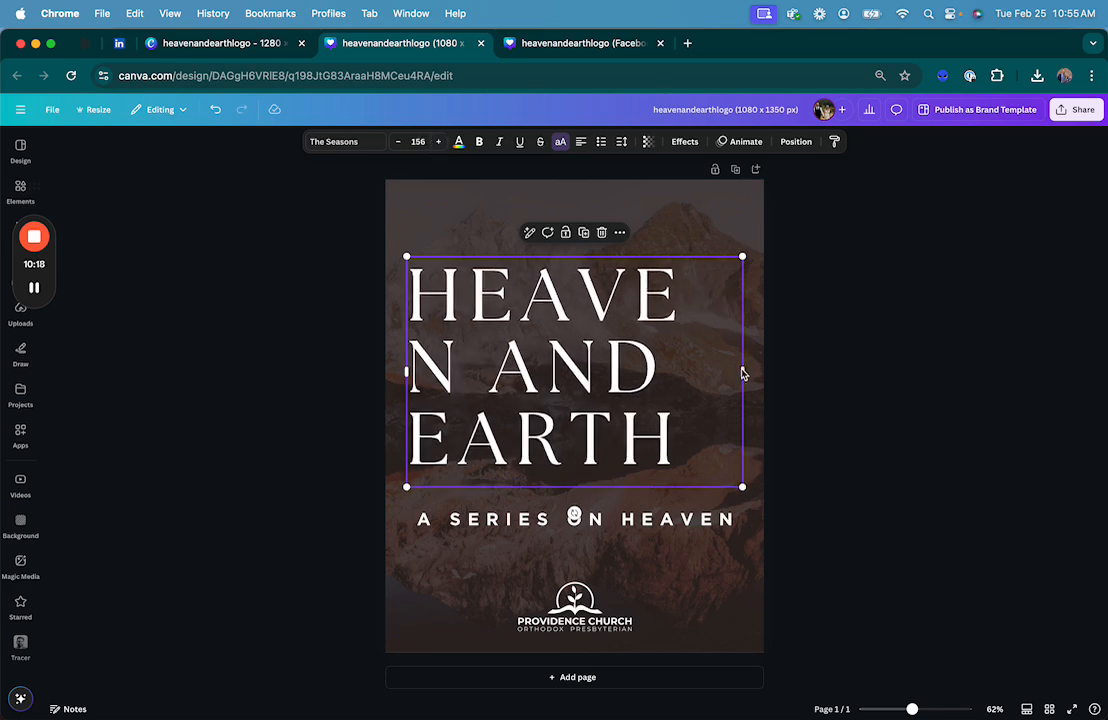
{"action": "left_click_drag", "start_coordinate": [740, 366], "coordinate": [750, 371]}
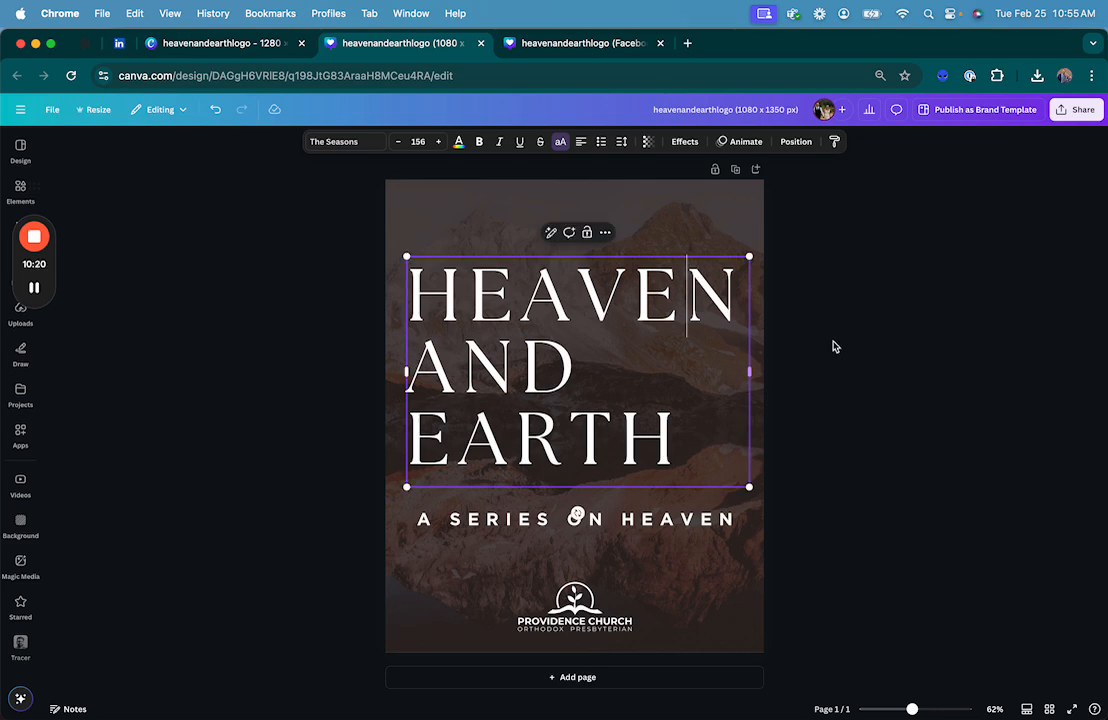
{"action": "left_click", "coordinate": [838, 345]}
- Move the title up on the page and raise the subtitle to follow it
{"action": "left_click_drag", "start_coordinate": [488, 299], "coordinate": [490, 273]}
{"action": "left_click_drag", "start_coordinate": [648, 517], "coordinate": [645, 487]}
{"action": "left_click", "coordinate": [937, 419]}
{"action": "left_click", "coordinate": [848, 433]}
- Lower the subtitle in small moves until it sits evenly between the title and the church logo
{"action": "right_click", "coordinate": [622, 489]}
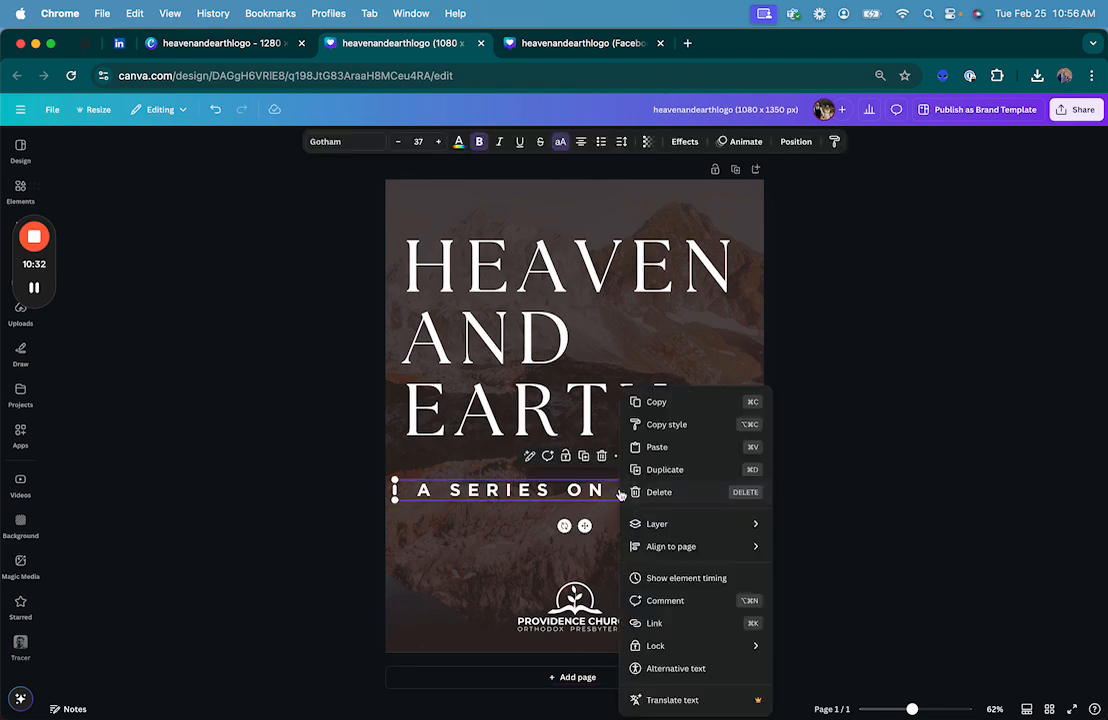
{"action": "left_click", "coordinate": [612, 495]}
{"action": "left_click_drag", "start_coordinate": [612, 495], "coordinate": [613, 508]}
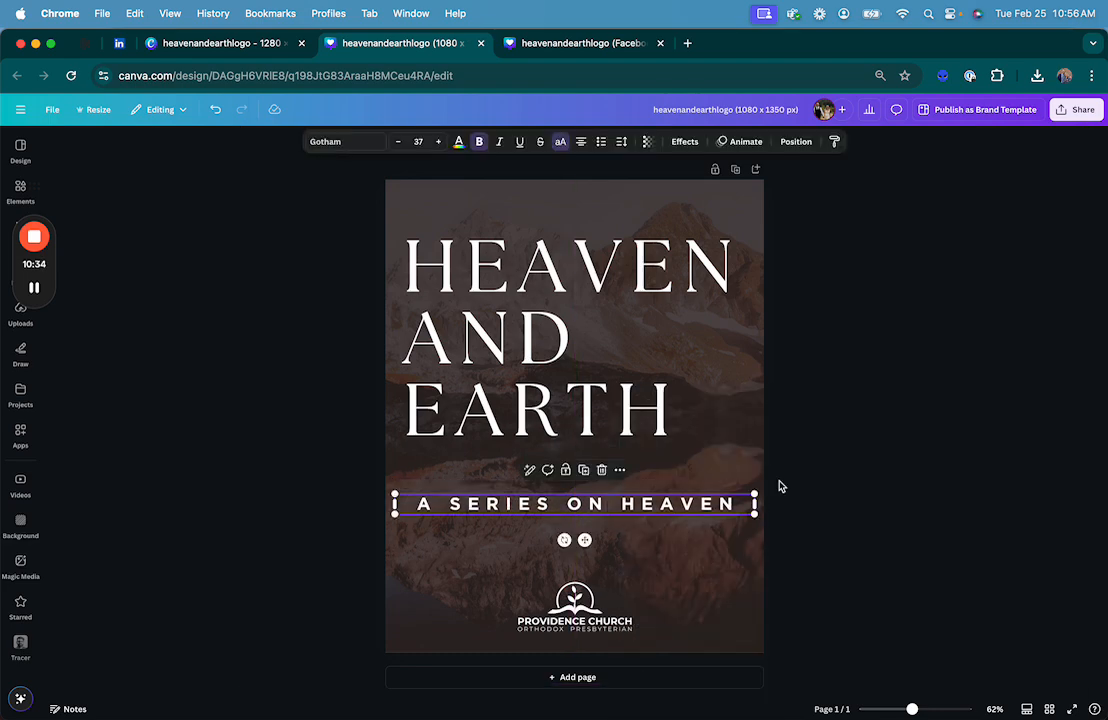
{"action": "left_click", "coordinate": [973, 441]}
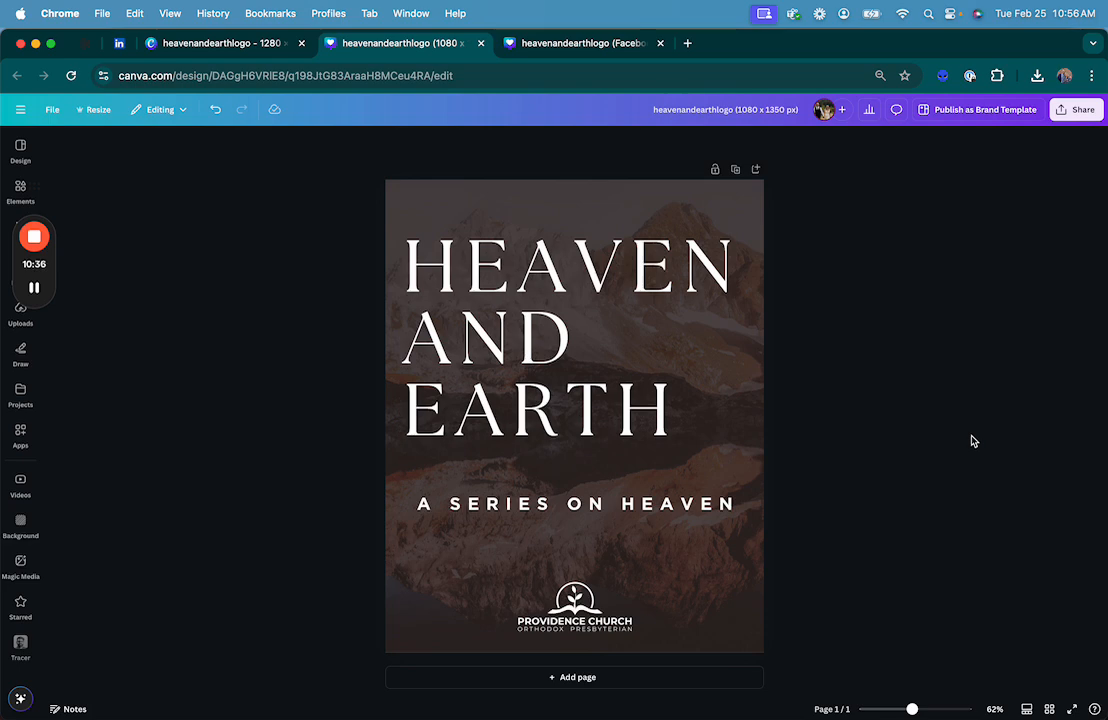
{"action": "left_click_drag", "start_coordinate": [584, 506], "coordinate": [586, 517]}
{"action": "left_click", "coordinate": [910, 485]}
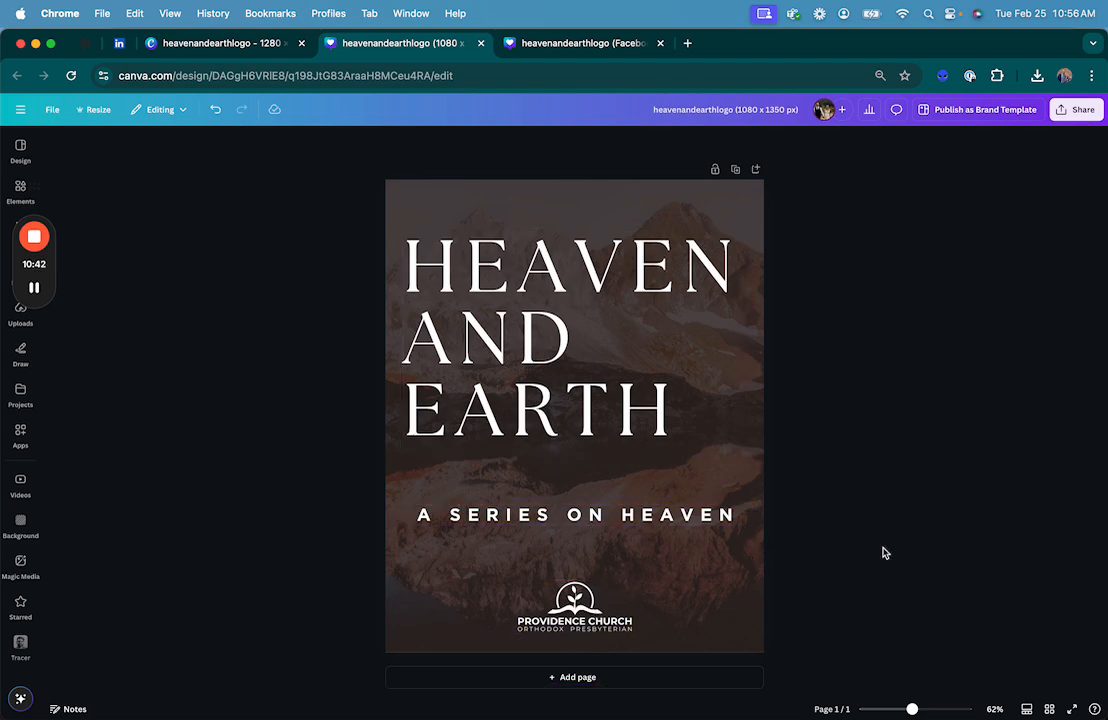
- Check the text color of the title and the subtitle, and deselect everything
{"action": "left_click", "coordinate": [612, 598]}
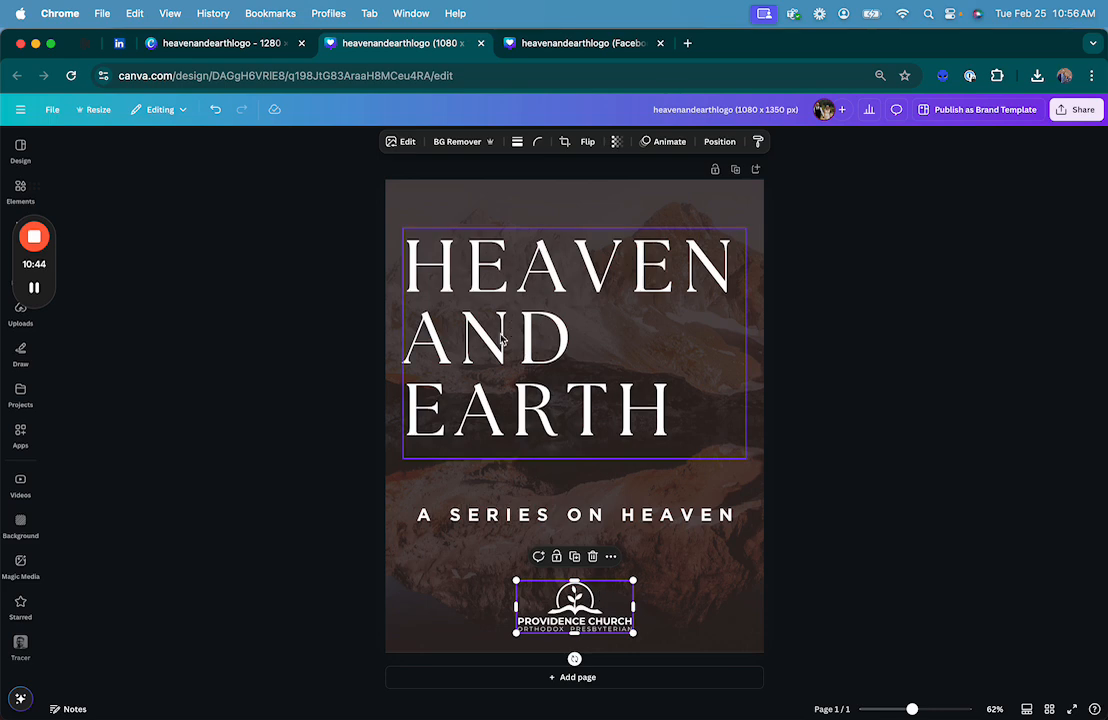
{"action": "left_click", "coordinate": [483, 395]}
{"action": "left_click", "coordinate": [461, 142]}
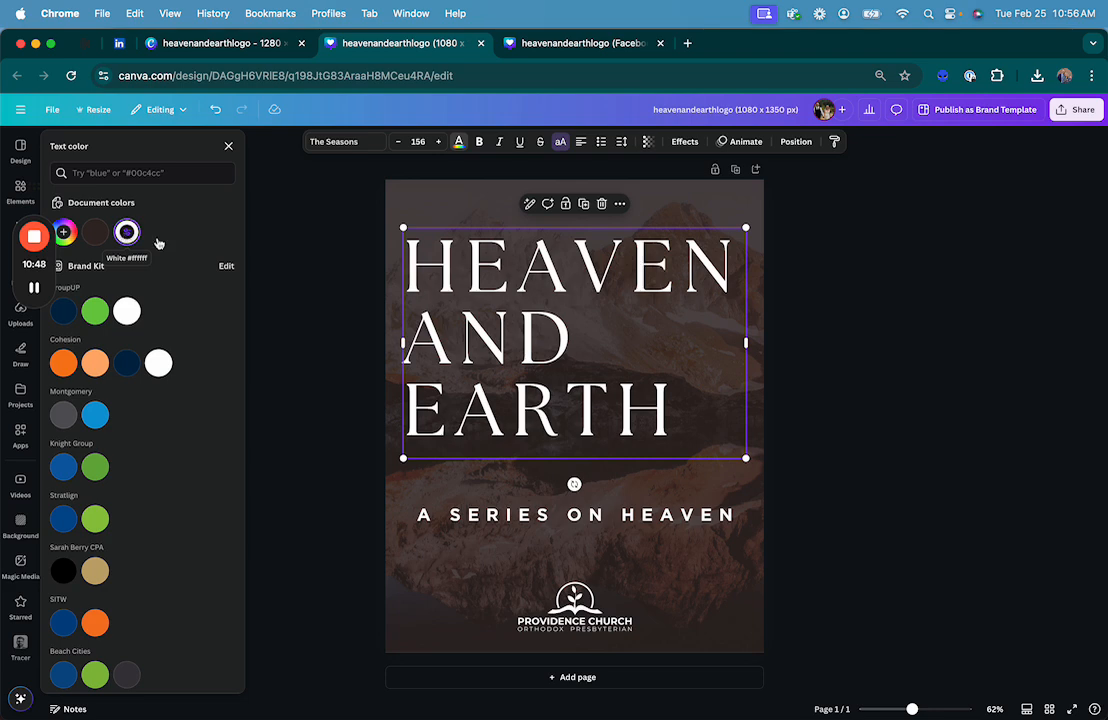
{"action": "left_click", "coordinate": [670, 515]}
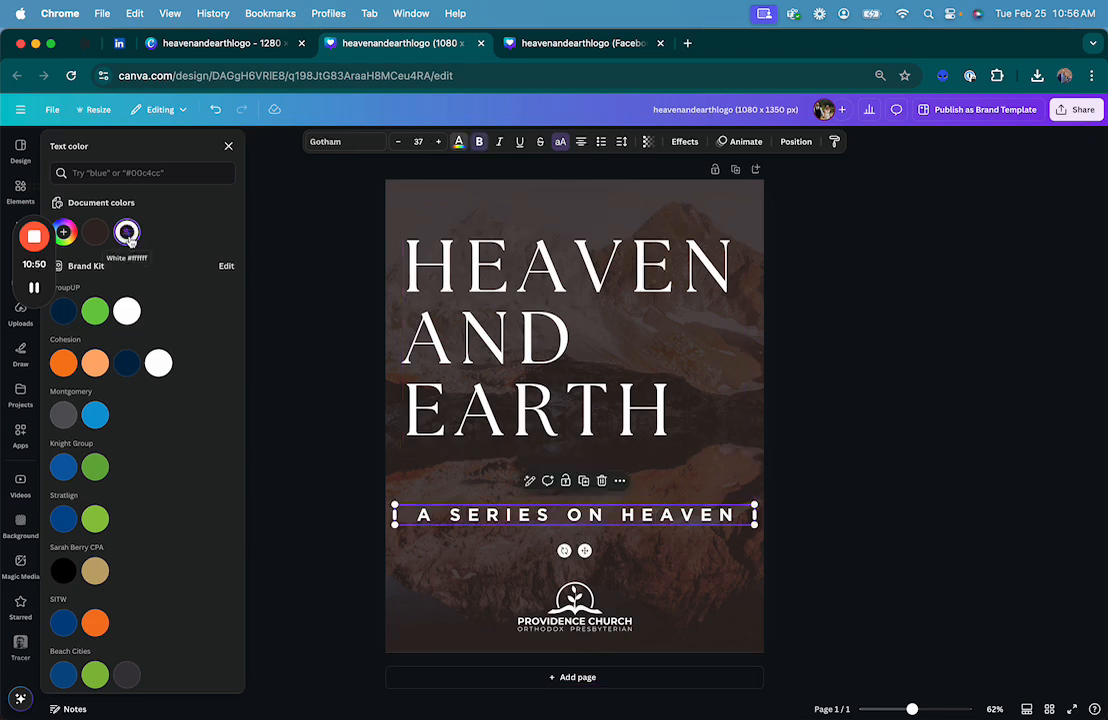
{"action": "left_click", "coordinate": [839, 451]}
{"action": "left_click", "coordinate": [922, 562]}
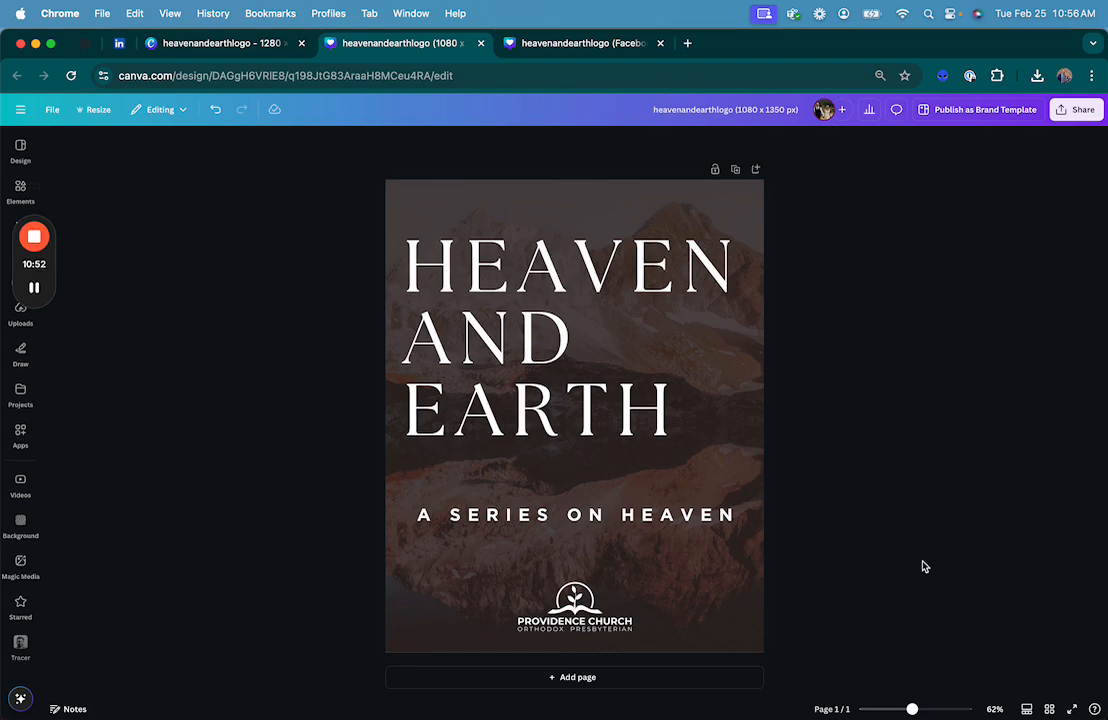
- Reorder the layers so the church logo sits below the title and directly above the mountain background photo
{"action": "left_click", "coordinate": [690, 240]}
{"action": "left_click", "coordinate": [795, 142]}
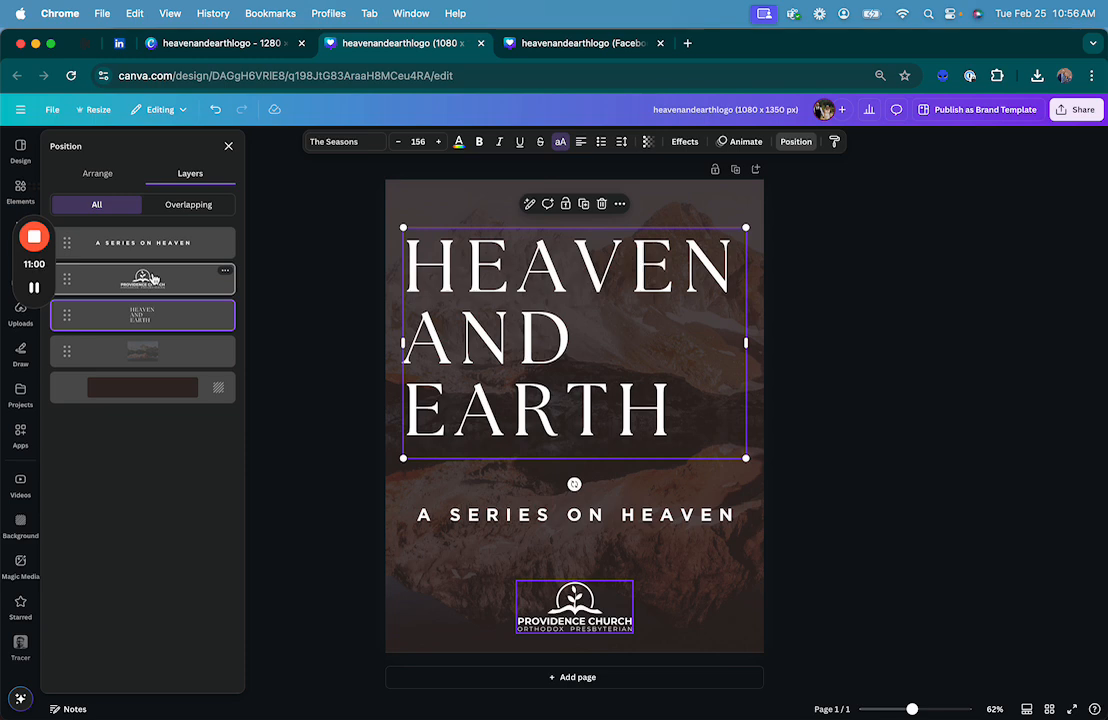
{"action": "left_click_drag", "start_coordinate": [148, 278], "coordinate": [150, 358]}
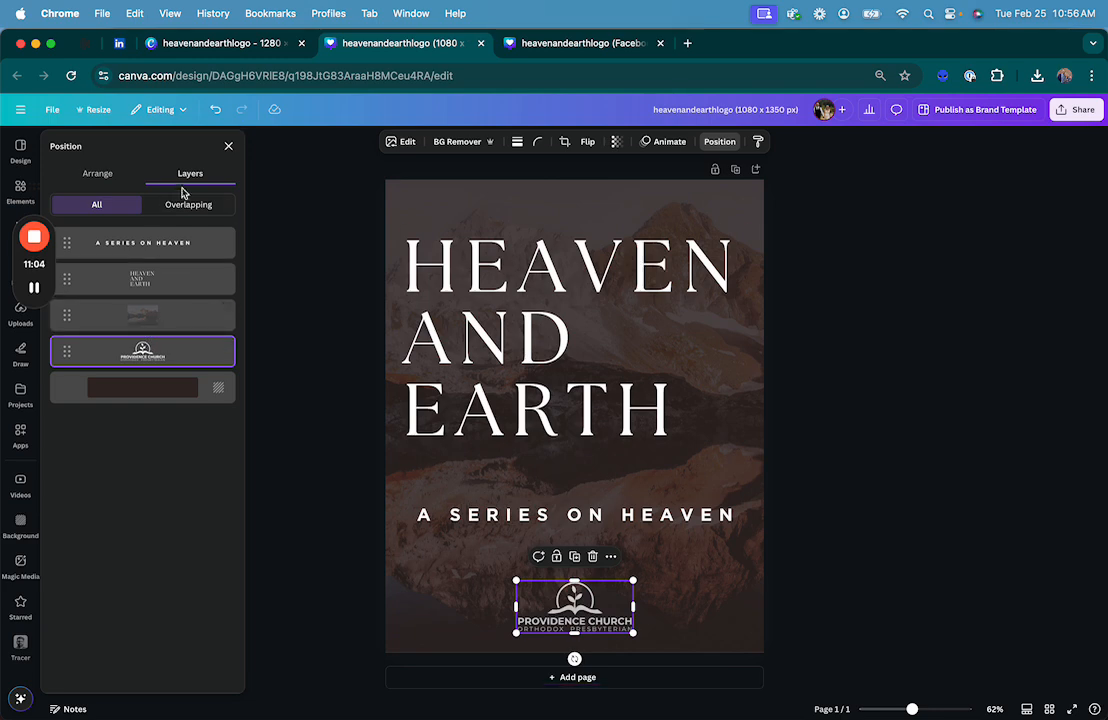
{"action": "left_click_drag", "start_coordinate": [152, 356], "coordinate": [145, 316]}
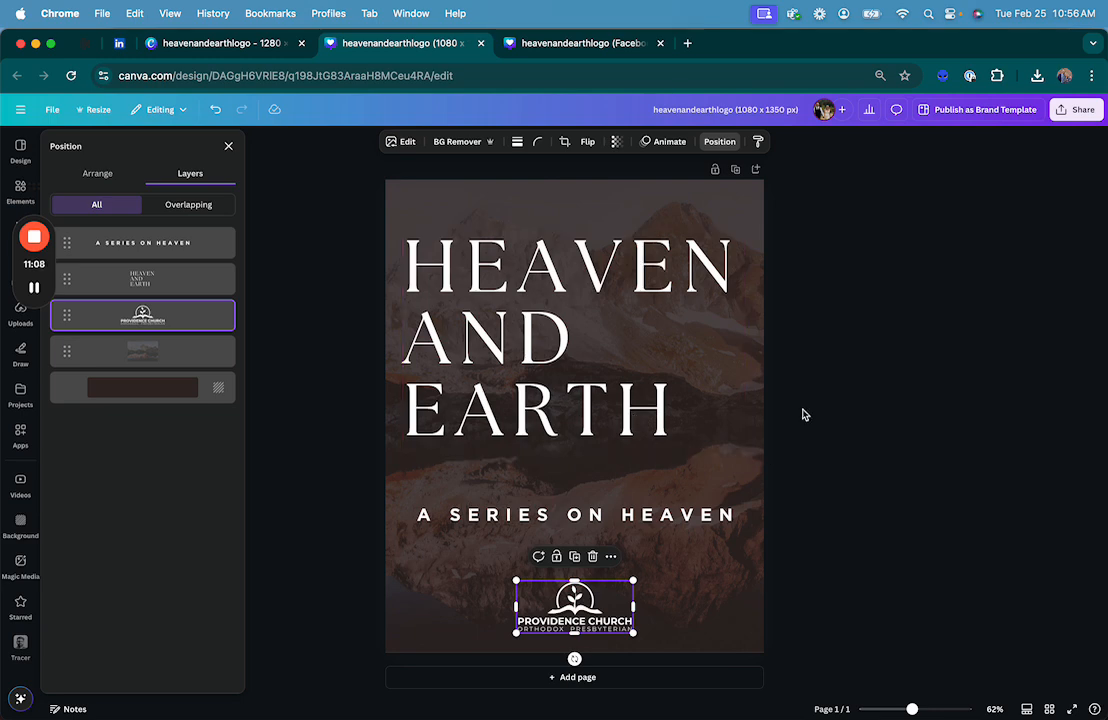
{"action": "left_click", "coordinate": [842, 330]}
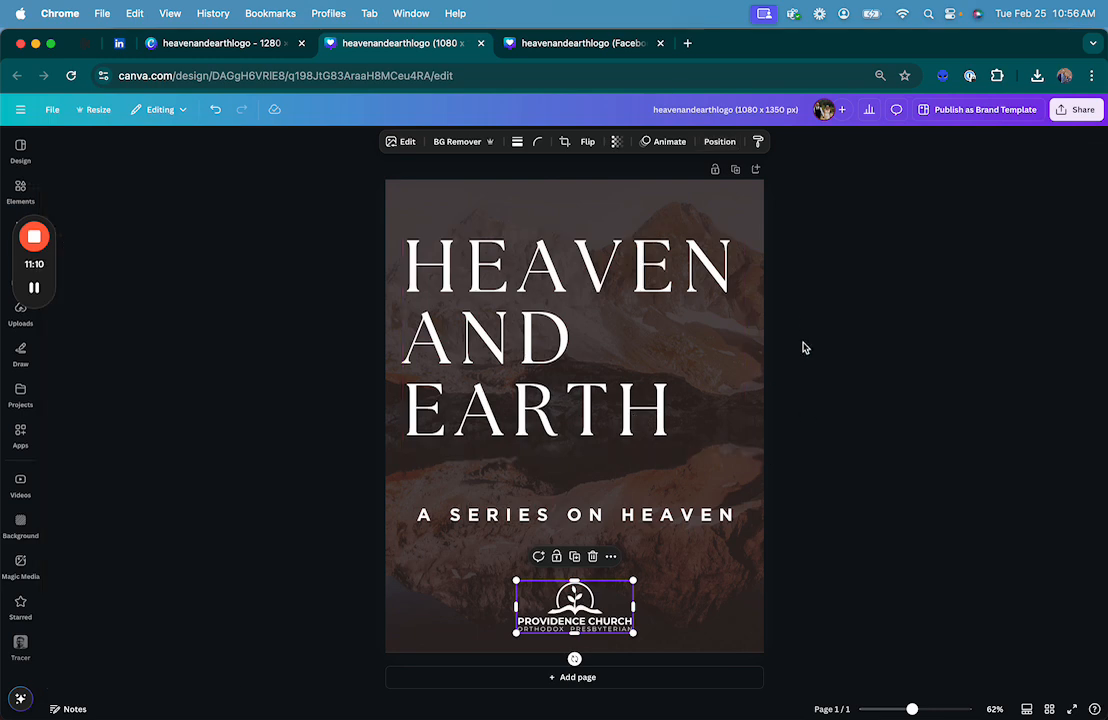
- Set the mountain background photo's transparency to 19
{"action": "left_click", "coordinate": [603, 203]}
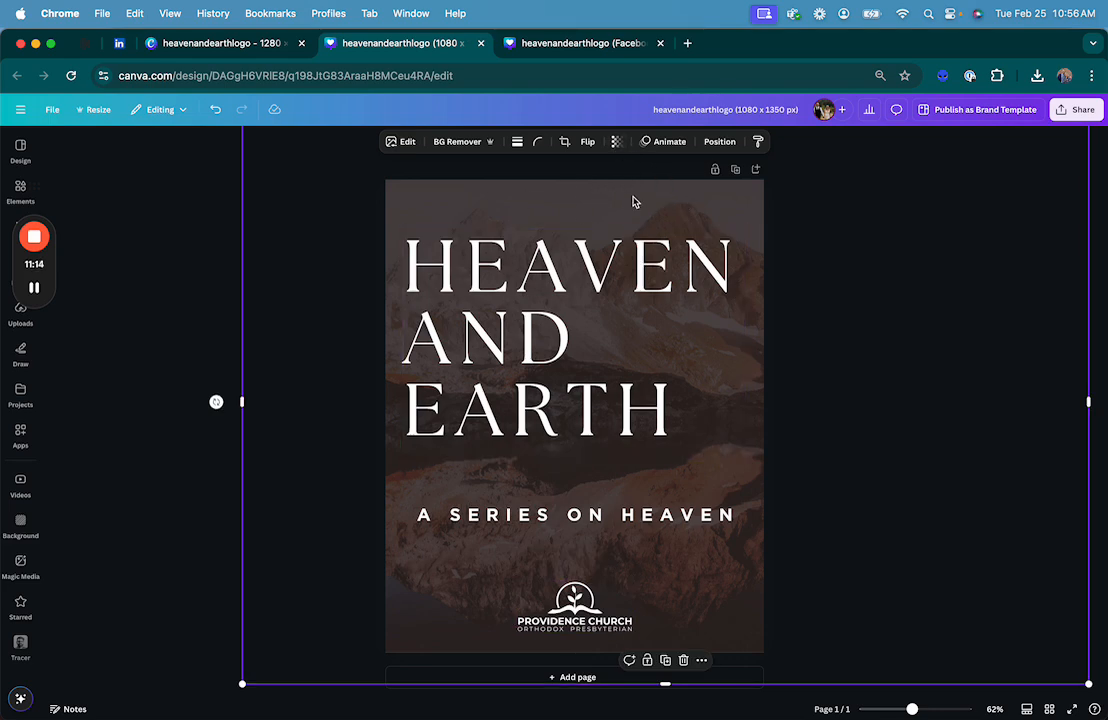
{"action": "left_click", "coordinate": [615, 141]}
{"action": "left_click_drag", "start_coordinate": [579, 190], "coordinate": [575, 190]}
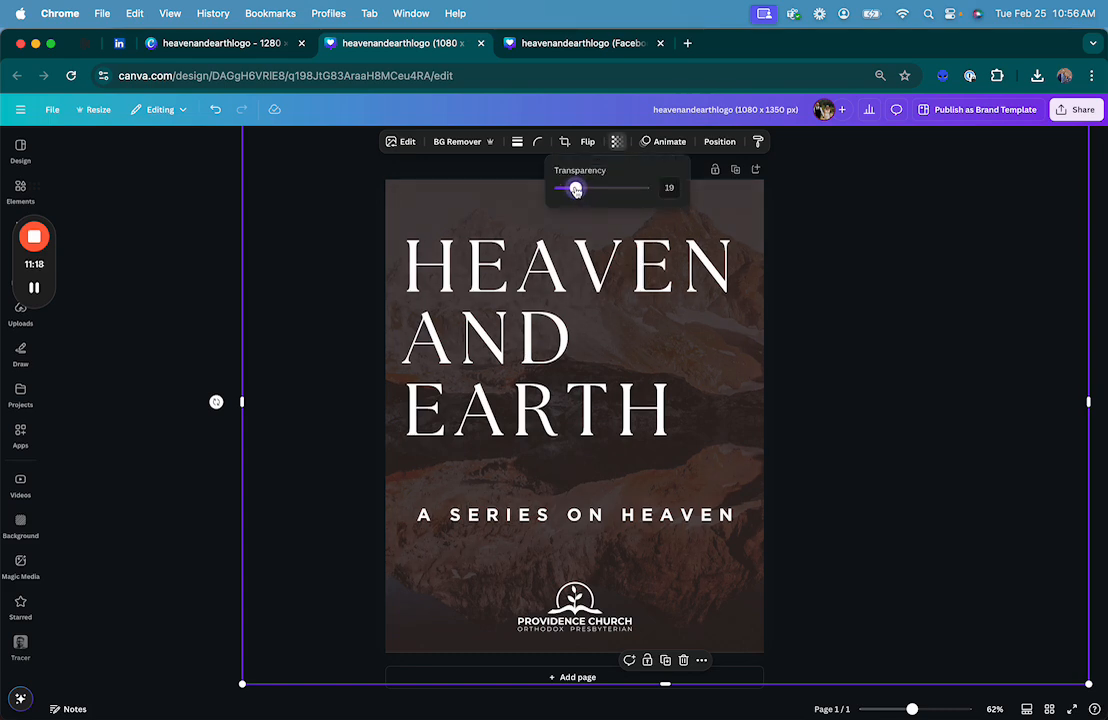
{"action": "left_click", "coordinate": [1000, 232]}
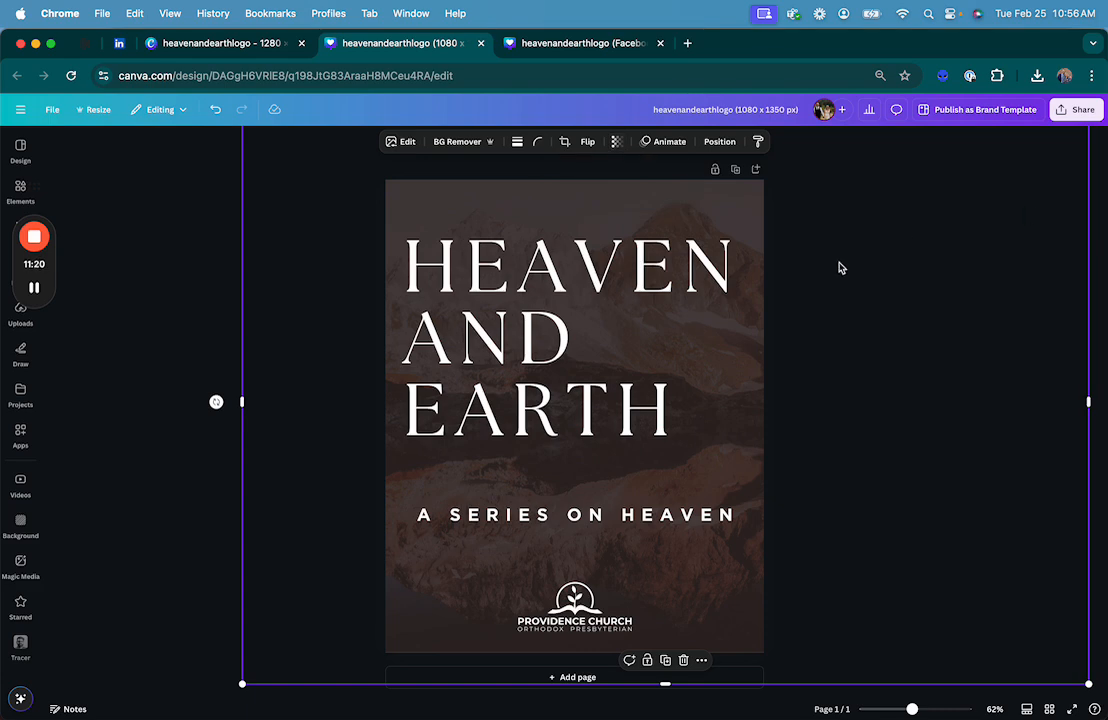
- Review the whole post's composition and the subtitle at smaller and larger display sizes, leaving nothing selected
{"action": "scroll", "coordinate": [931, 287], "scroll_direction": "down", "scroll_amount": 5}
{"action": "left_click", "coordinate": [931, 287]}
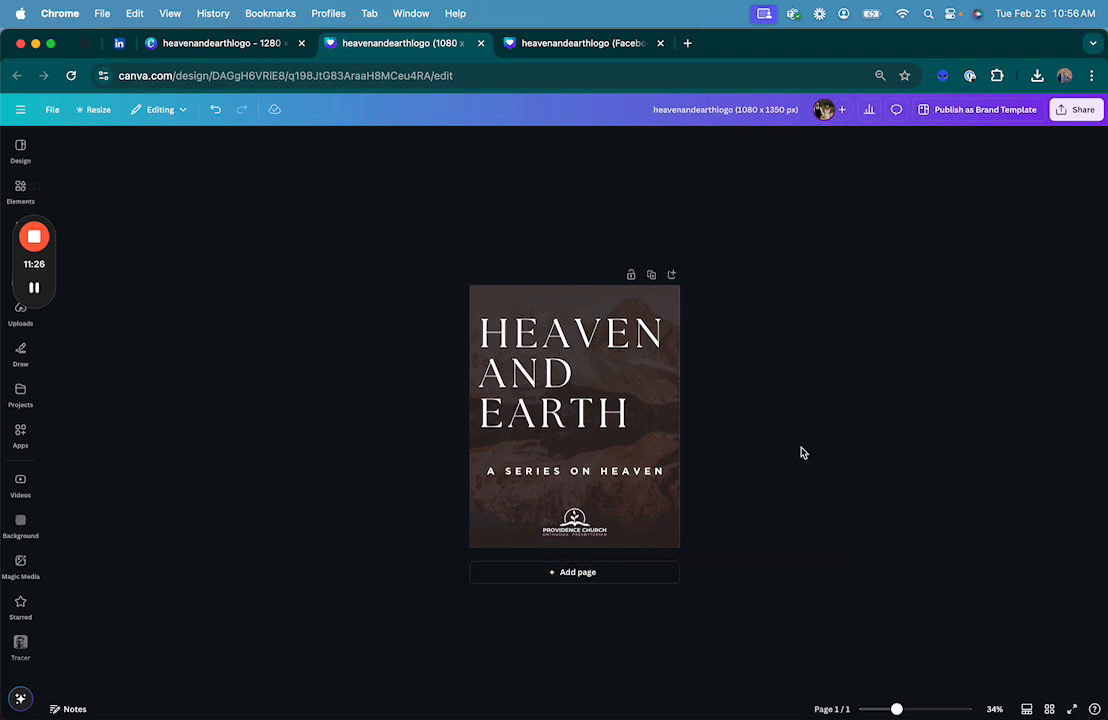
{"action": "scroll", "coordinate": [659, 441], "scroll_direction": "up", "scroll_amount": 5}
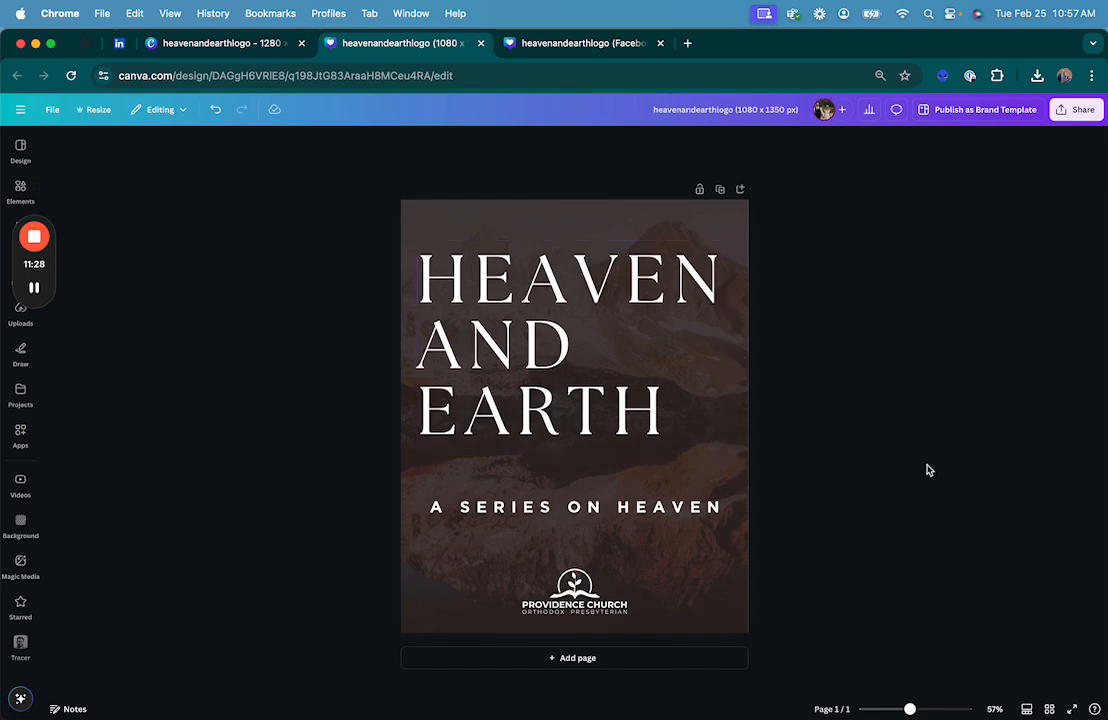
{"action": "left_click", "coordinate": [498, 512]}
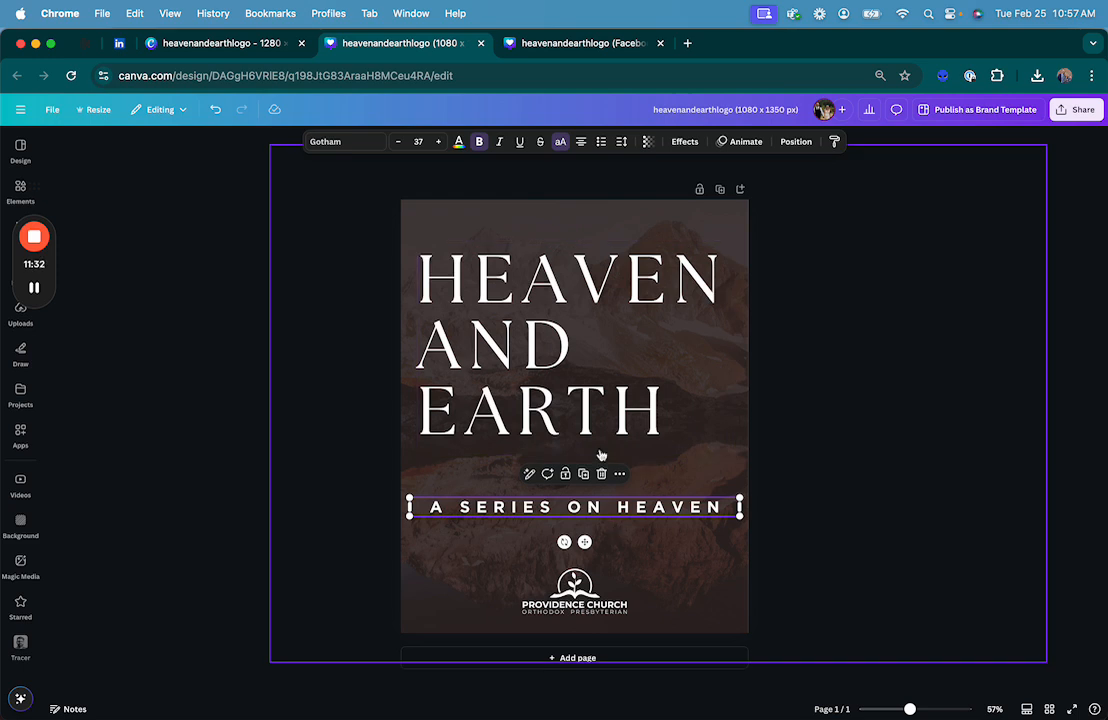
{"action": "left_click", "coordinate": [820, 345]}
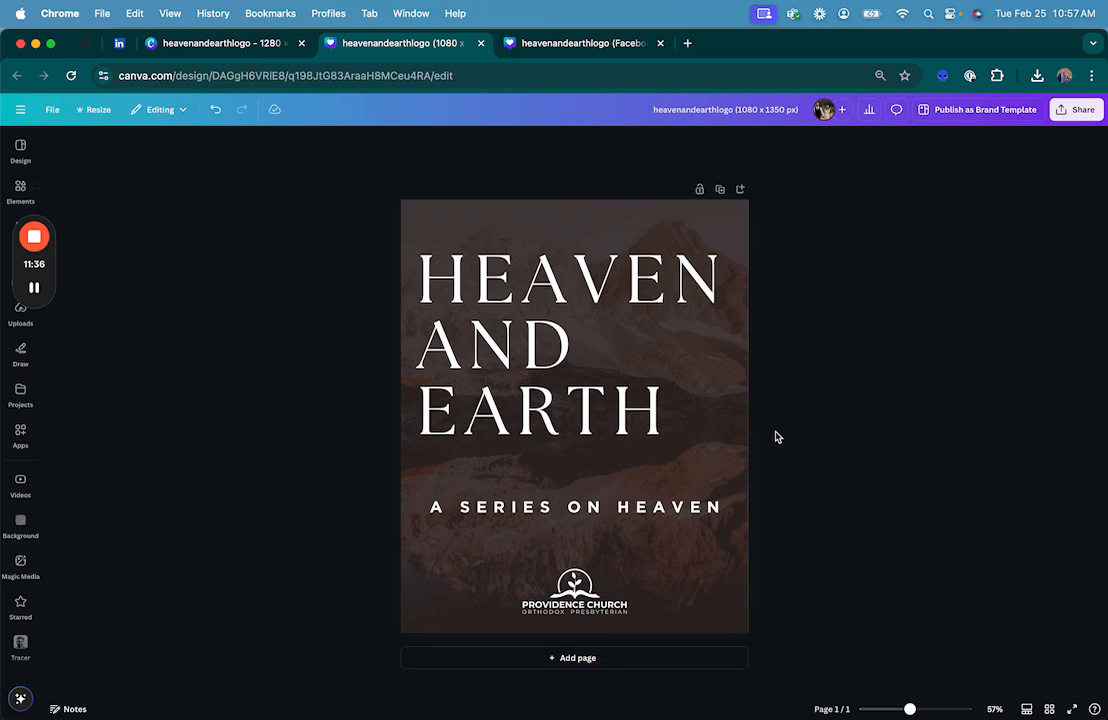
{"action": "scroll", "coordinate": [774, 438], "scroll_direction": "down", "scroll_amount": 5}
{"action": "scroll", "coordinate": [758, 402], "scroll_direction": "up", "scroll_amount": 5}
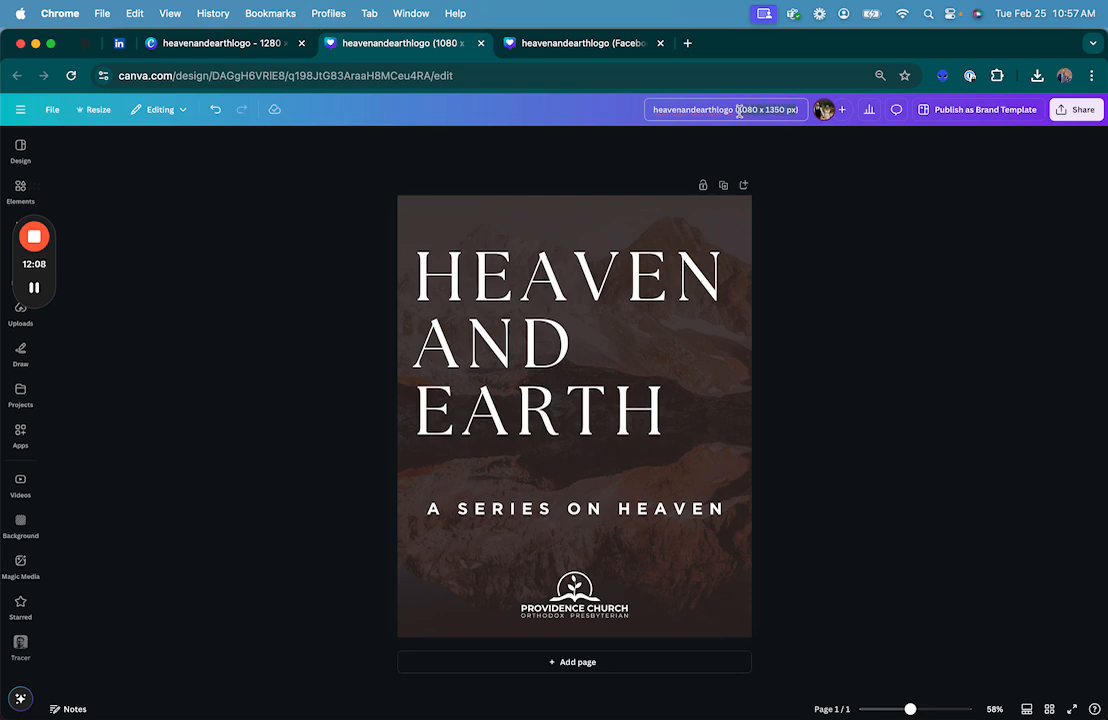
- Rename the design "heavenandearthlogo (instagram)", replacing the pixel dimensions in the parentheses
{"action": "key", "text": "BackSpace"}
{"action": "key", "text": "BackSpace"}
{"action": "key", "text": "BackSpace"}
{"action": "key", "text": "BackSpace"}
{"action": "key", "text": "BackSpace"}
{"action": "key", "text": "BackSpace"}
{"action": "key", "text": "BackSpace"}
{"action": "key", "text": "BackSpace"}
{"action": "key", "text": "BackSpace"}
{"action": "key", "text": "BackSpace"}
{"action": "key", "text": "BackSpace"}
{"action": "key", "text": "BackSpace"}
{"action": "key", "text": "BackSpace"}
{"action": "key", "text": "BackSpace"}
{"action": "key", "text": "BackSpace"}
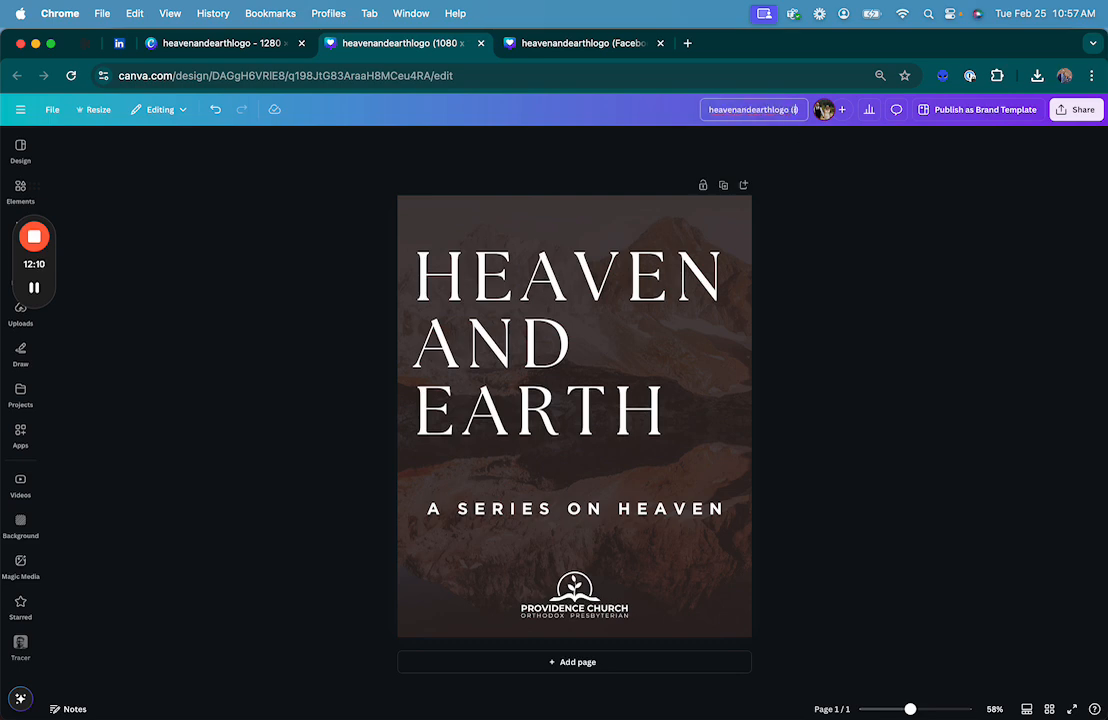
{"action": "type", "text": "instagram"}
{"action": "left_click", "coordinate": [895, 229]}
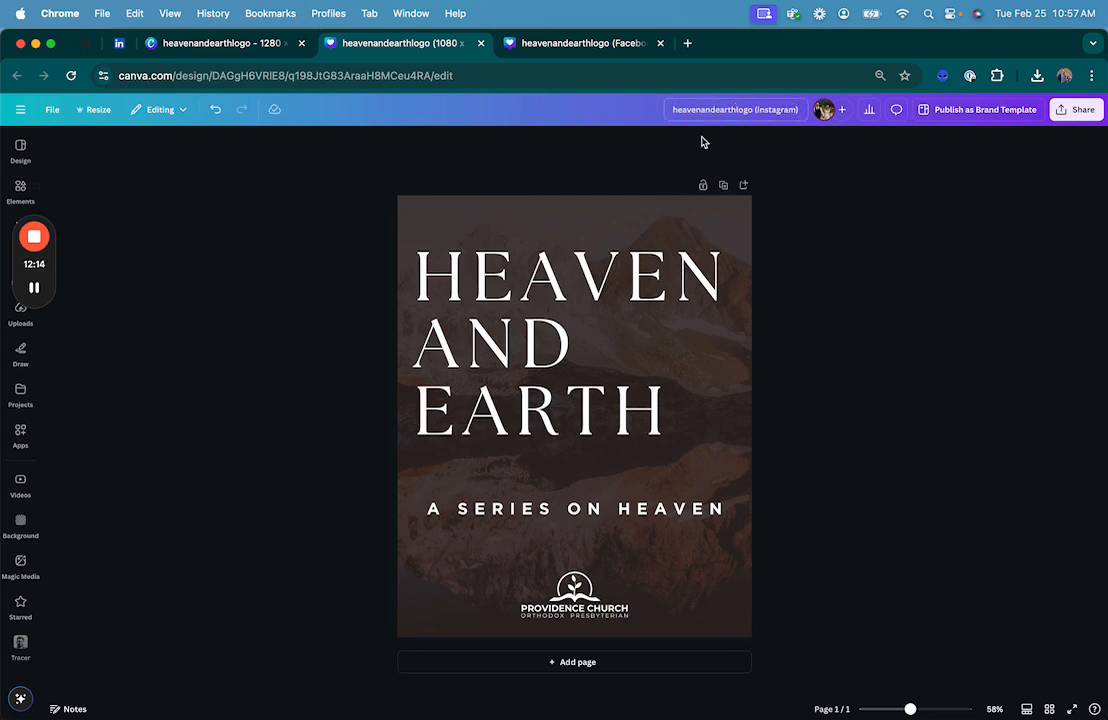
- Download the Instagram design as a JPG at size 1 with quality 100
{"action": "left_click", "coordinate": [1064, 115]}
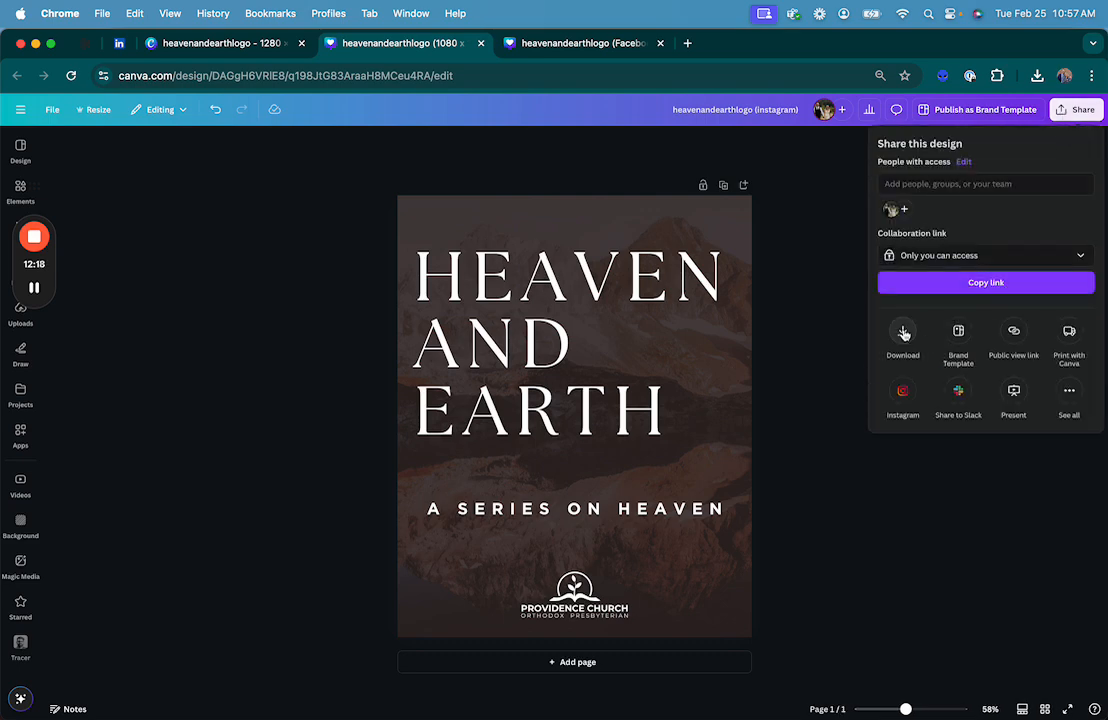
{"action": "left_click", "coordinate": [904, 396]}
{"action": "left_click", "coordinate": [903, 332]}
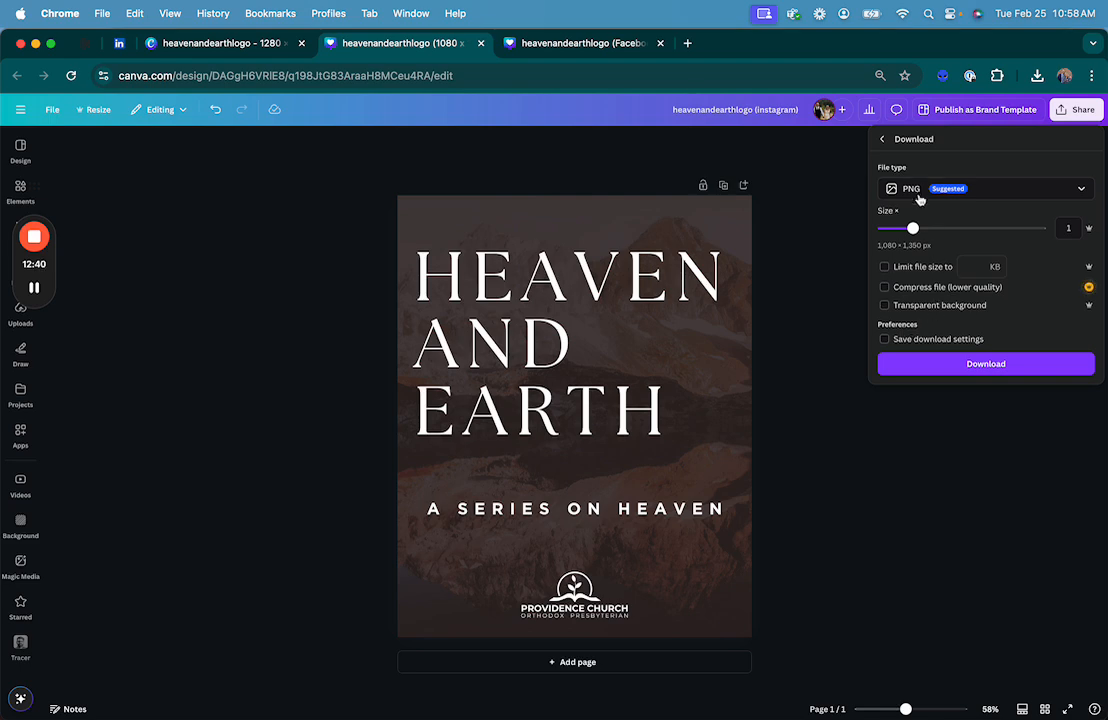
{"action": "left_click", "coordinate": [920, 191]}
{"action": "left_click", "coordinate": [915, 224]}
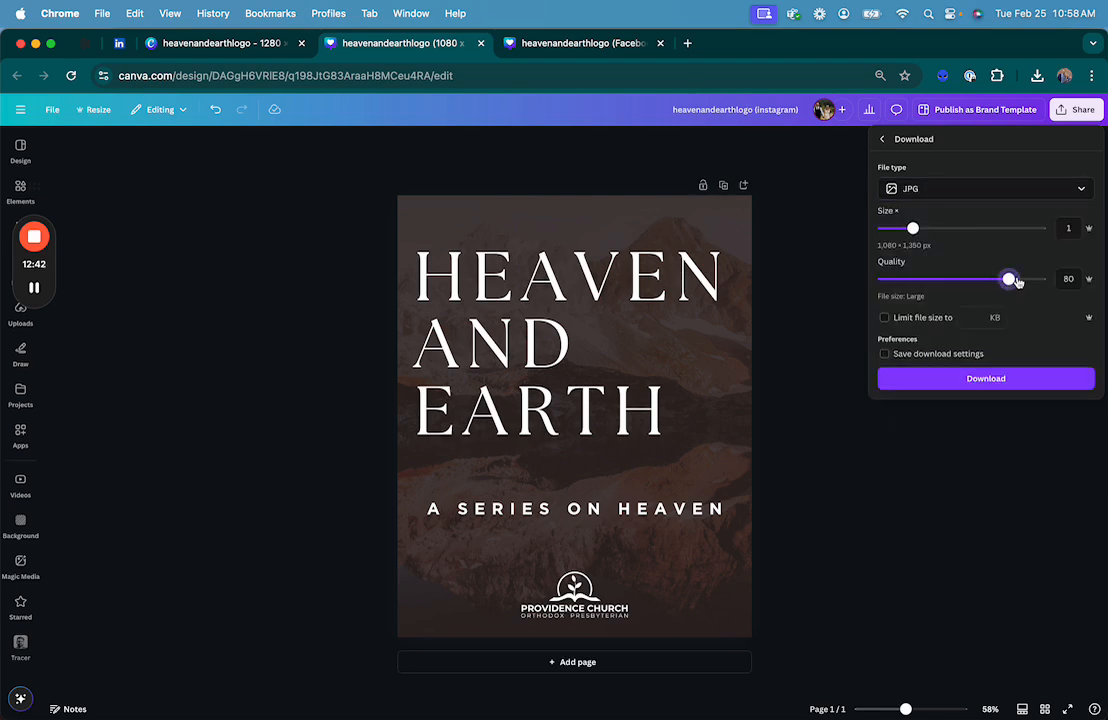
{"action": "left_click_drag", "start_coordinate": [1008, 279], "coordinate": [1078, 304]}
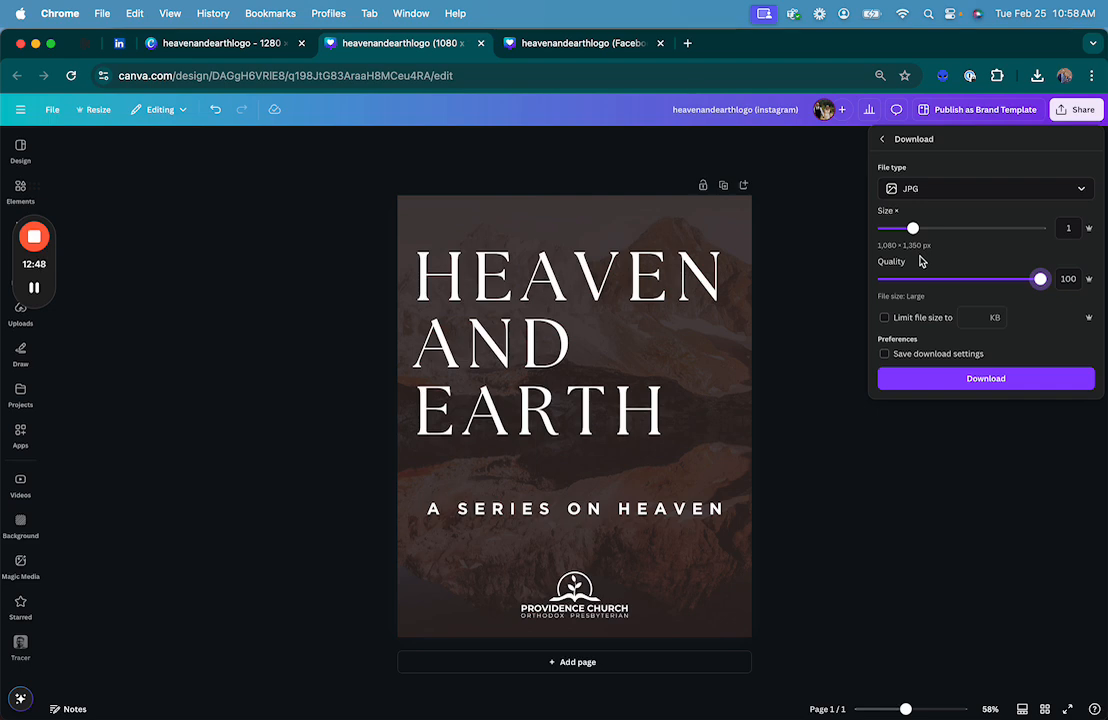
{"action": "left_click", "coordinate": [885, 378]}
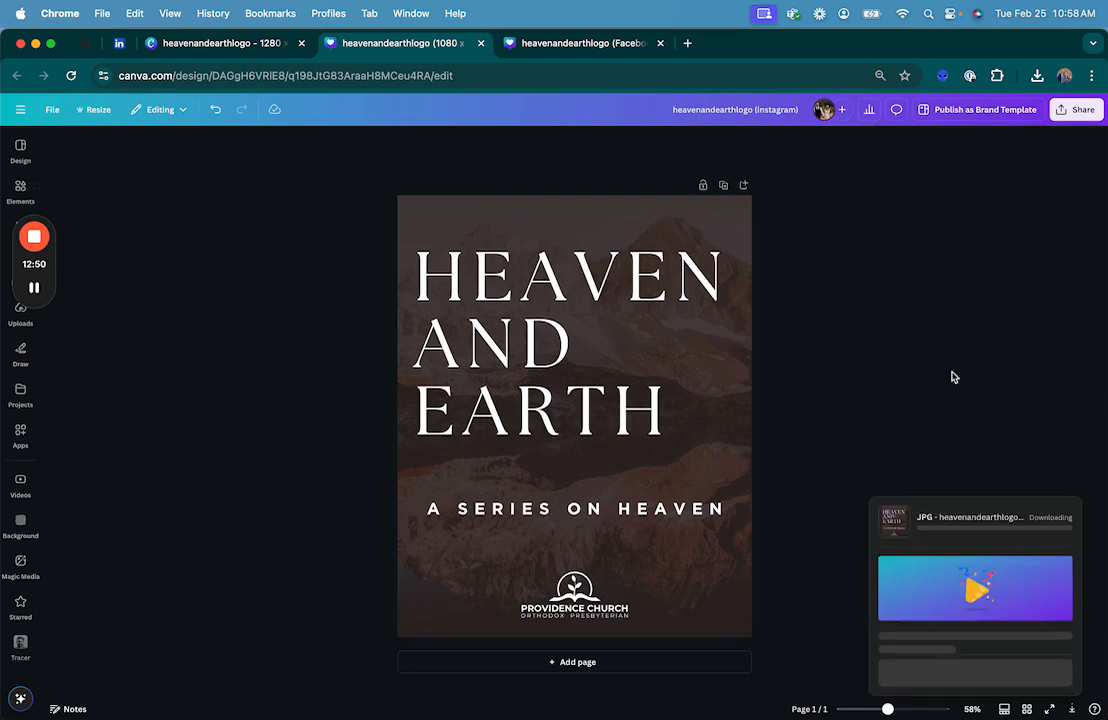